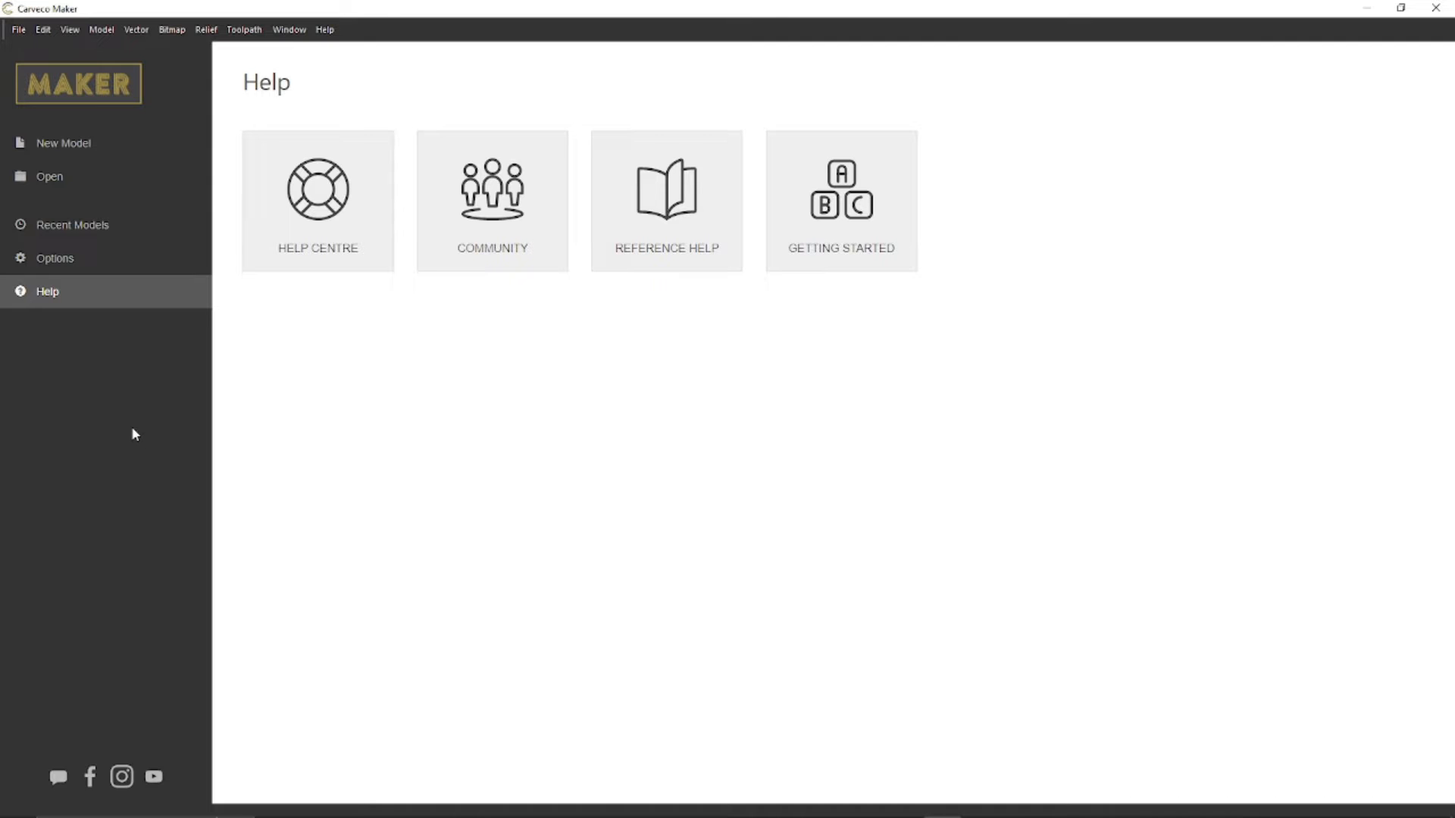
Create a new 5 x 5 inch model in inches with the resolution set to maximum.
{"action": "left_click", "coordinate": [51, 144]}
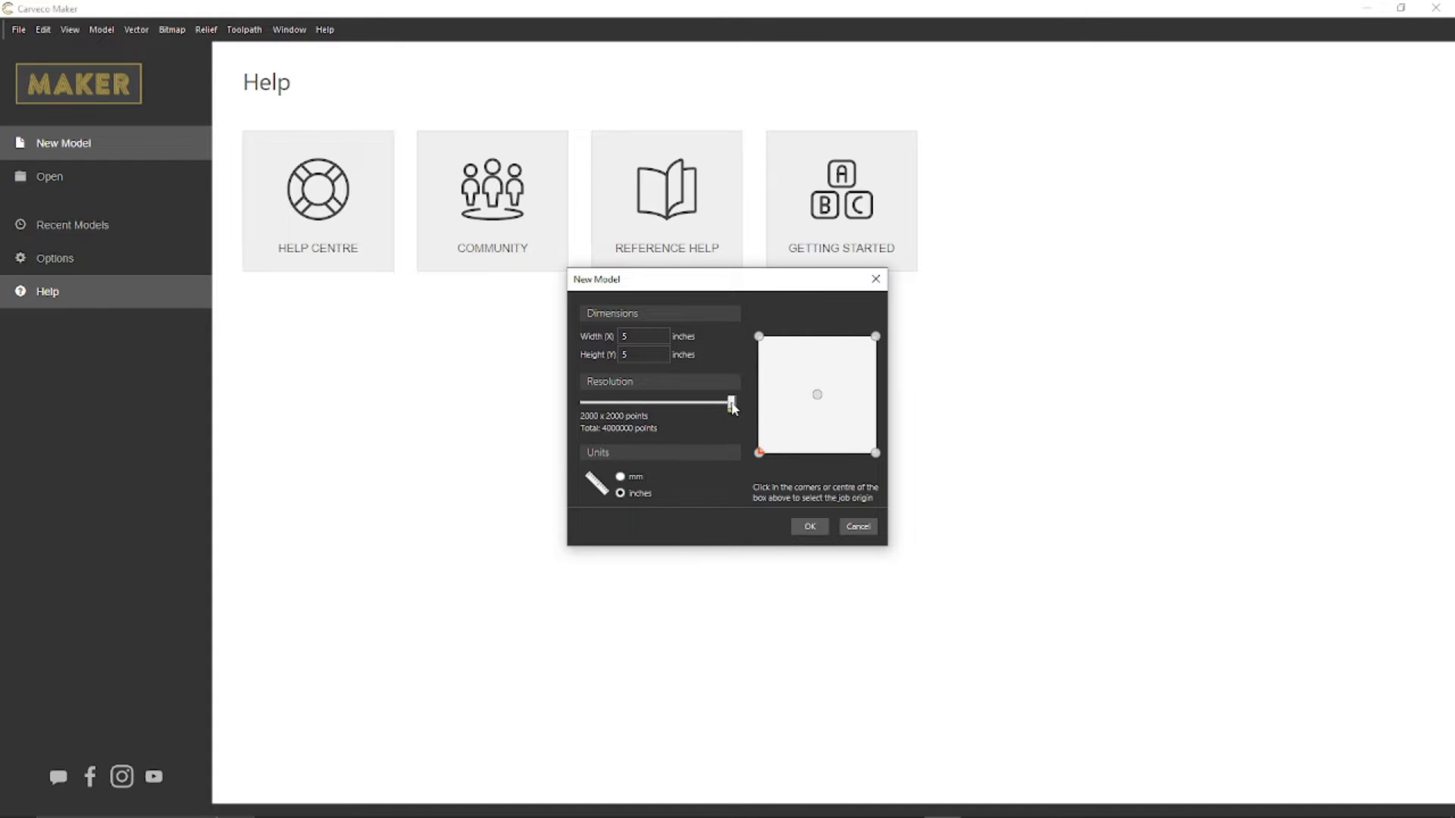
{"action": "mouse_move", "coordinate": [731, 404]}
{"action": "left_mouse_down"}
{"action": "mouse_move", "coordinate": [658, 409]}
{"action": "mouse_move", "coordinate": [741, 406]}
{"action": "left_mouse_up"}
{"action": "left_click", "coordinate": [808, 527]}
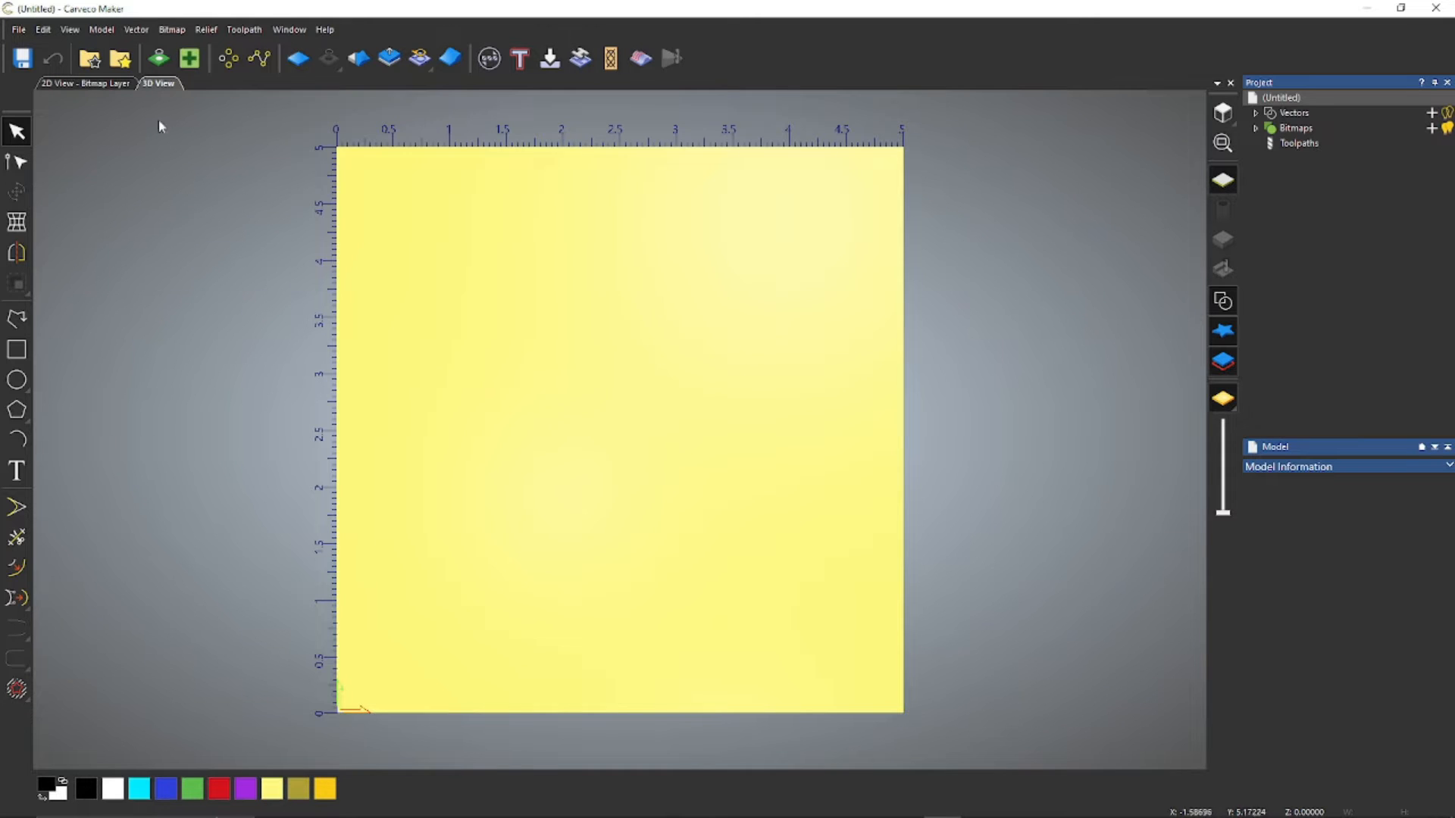
Import the Lighthouse image from the 2024-02-13 folder as a relief.
{"action": "left_click", "coordinate": [206, 32]}
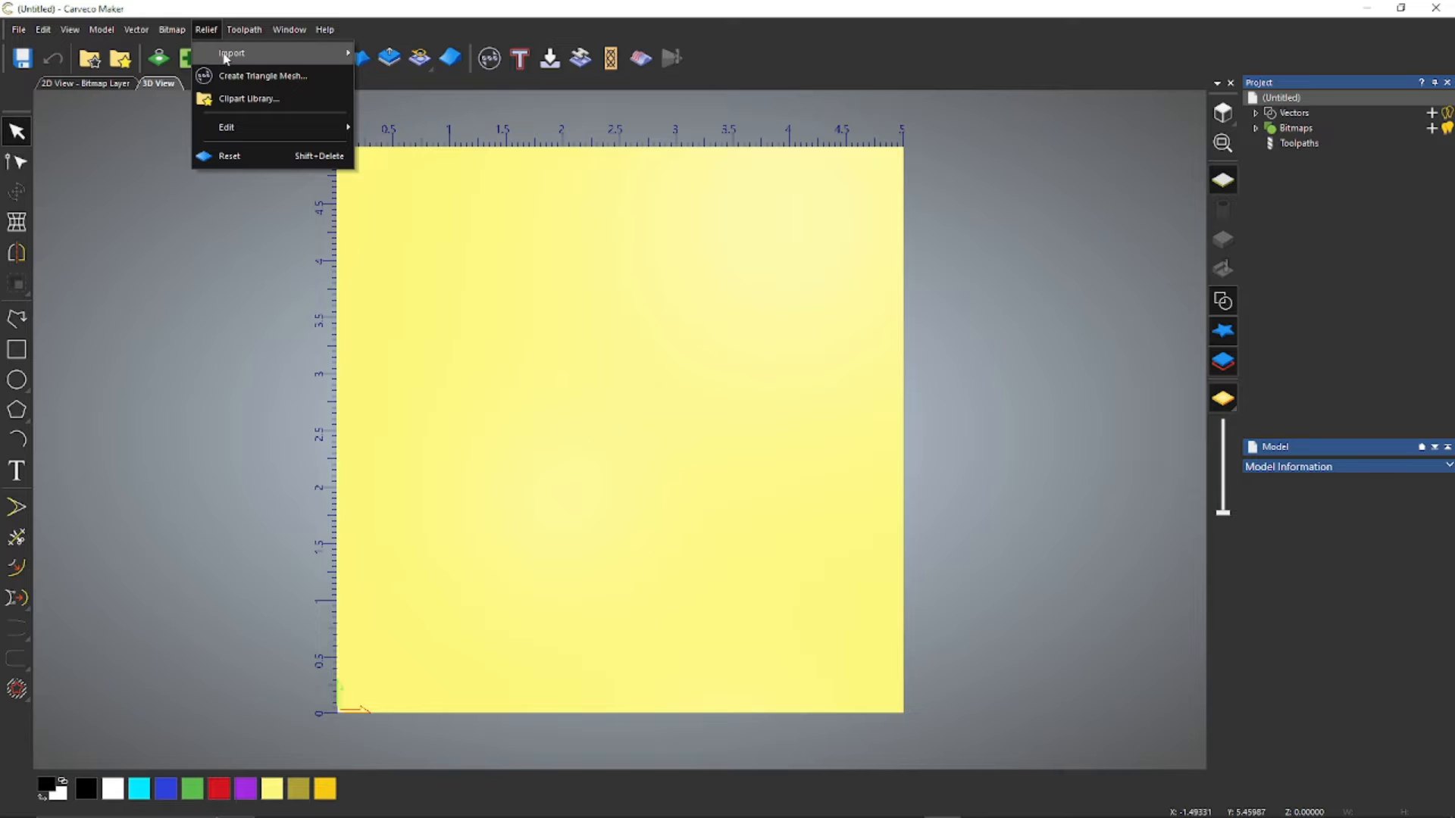
{"action": "mouse_move", "coordinate": [227, 55]}
{"action": "left_click", "coordinate": [388, 55]}
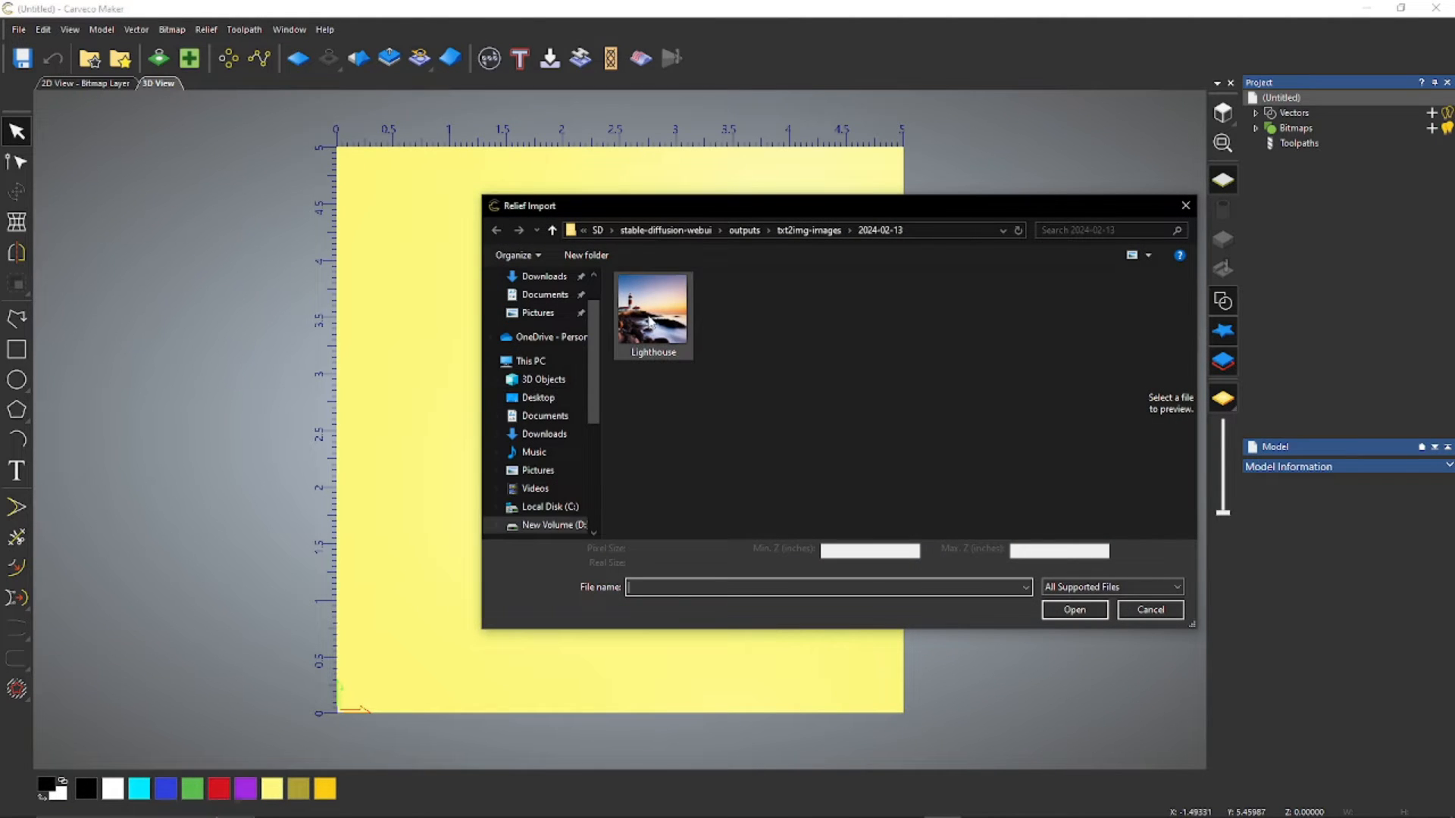
{"action": "left_click", "coordinate": [649, 321]}
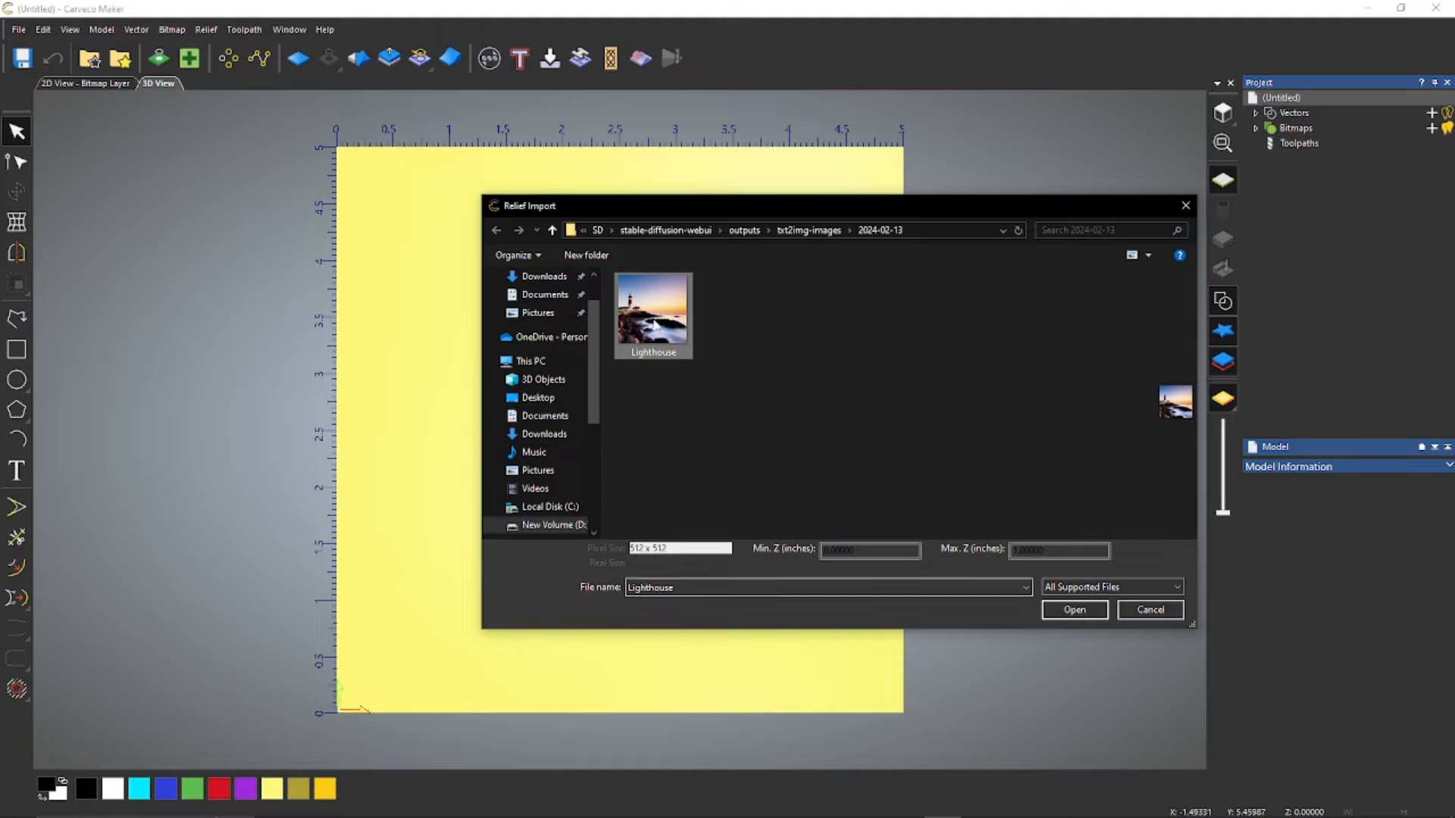
{"action": "left_click", "coordinate": [1073, 611]}
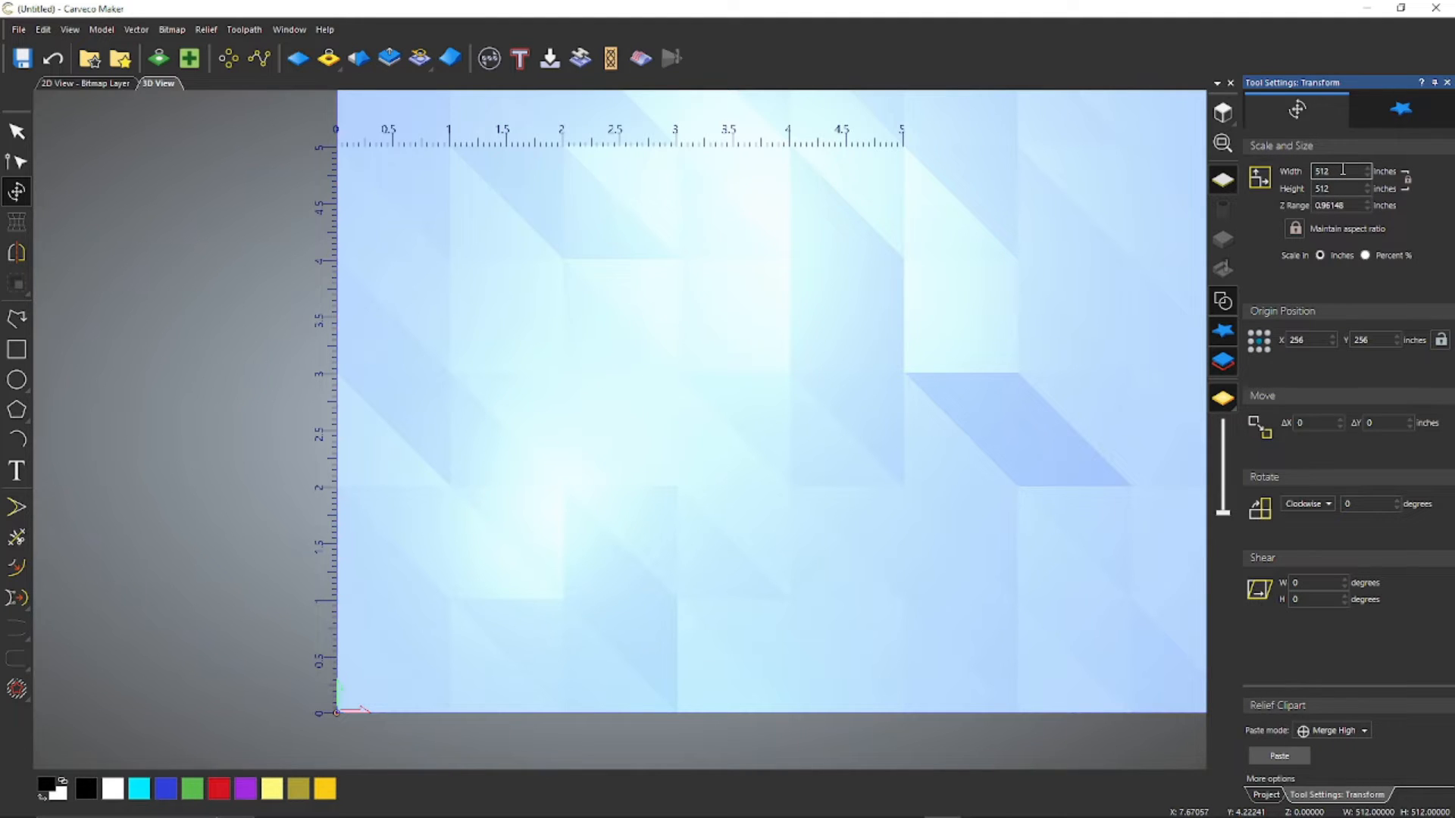
Scale the imported relief to 5 inches wide and 5 inches high with a Z range of 0.03 inches.
{"action": "left_click_drag", "start_coordinate": [1343, 170], "coordinate": [1304, 171]}
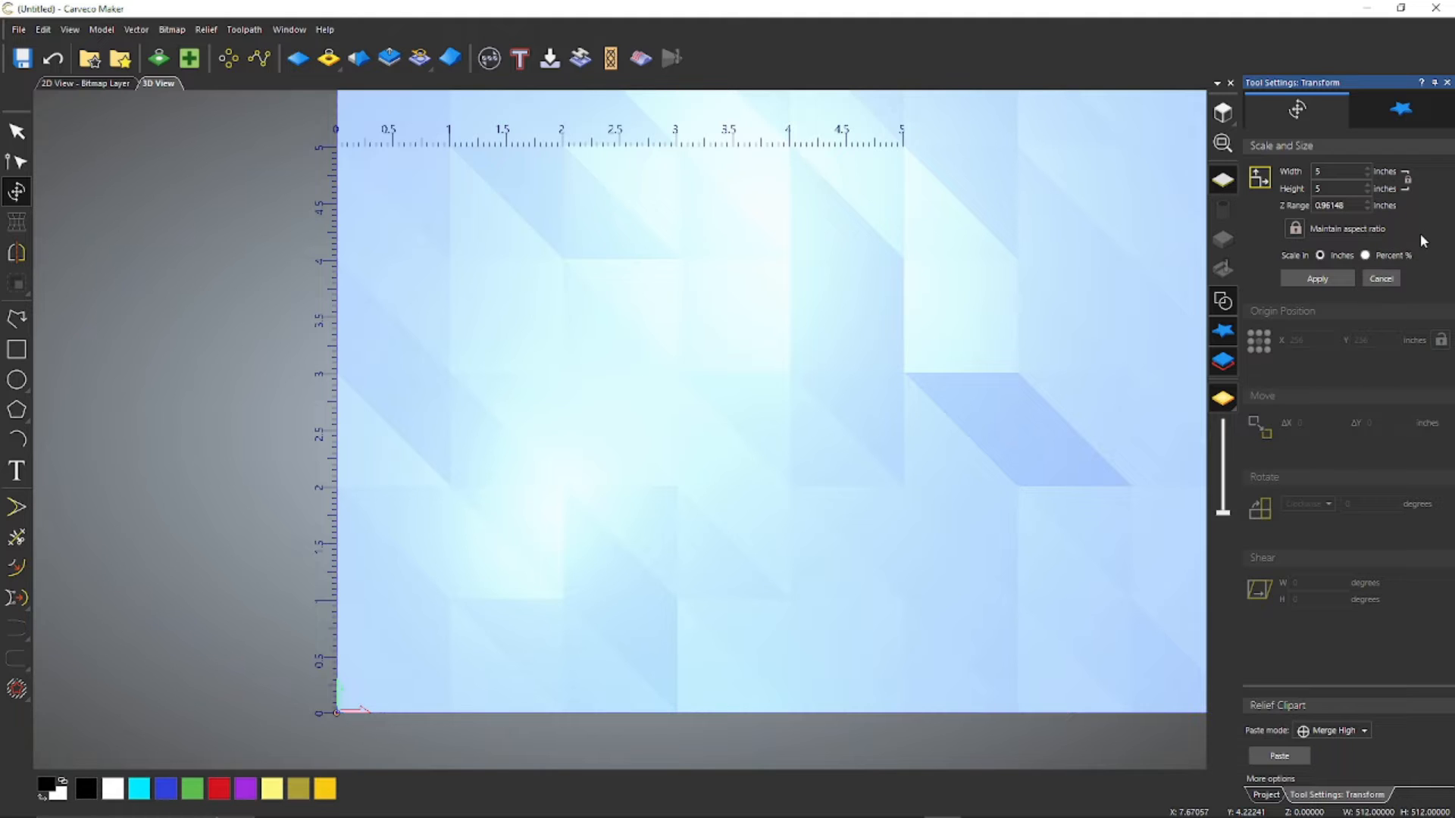
{"action": "key", "text": "BackSpace"}
{"action": "key", "text": "BackSpace"}
{"action": "key", "text": "BackSpace"}
{"action": "key", "text": "BackSpace"}
{"action": "key", "text": "BackSpace"}
{"action": "type", "text": "030"}
{"action": "left_click", "coordinate": [1316, 279]}
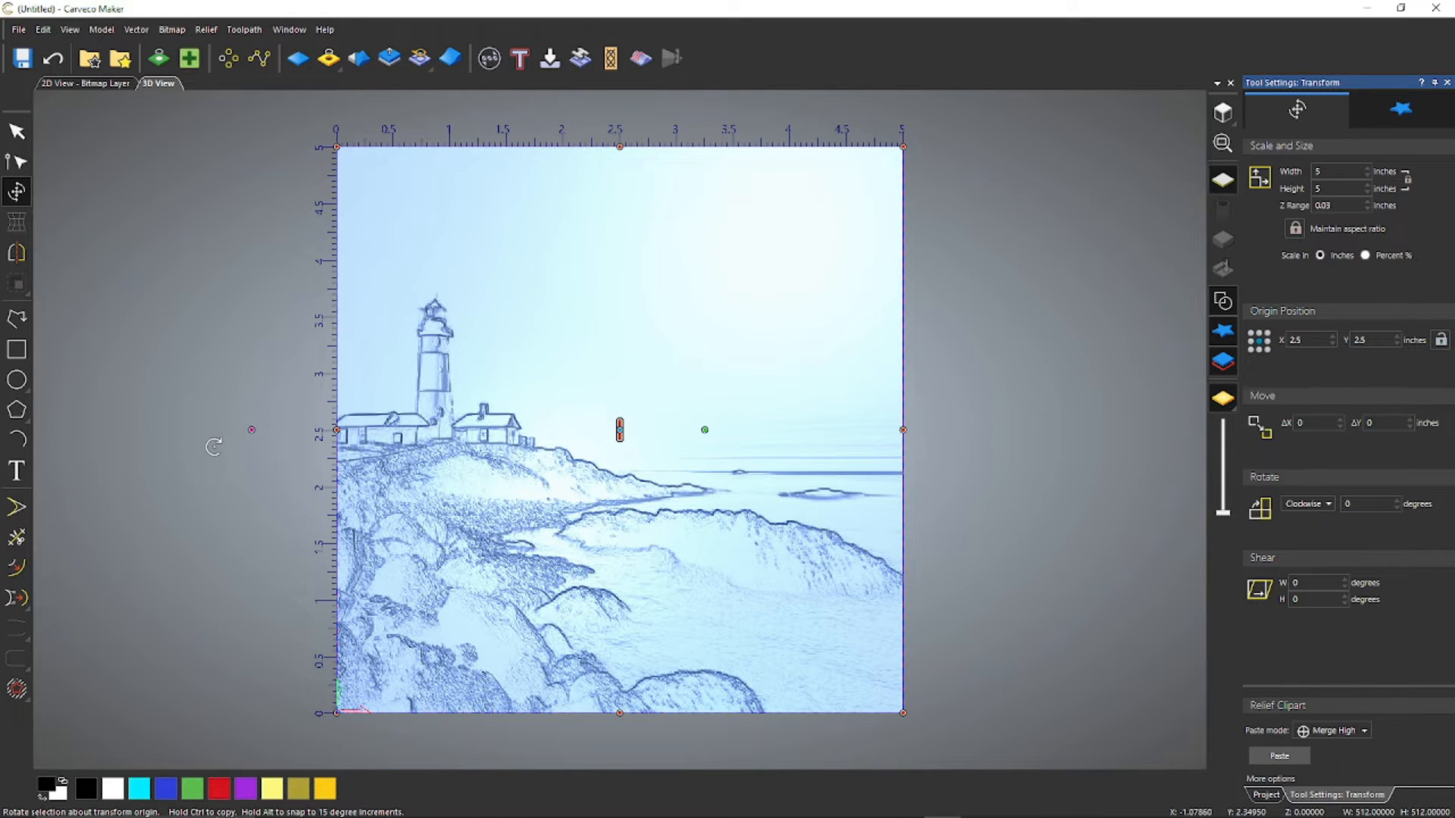
Paste the lighthouse relief clipart into the model using the Merge High mode.
{"action": "mouse_move", "coordinate": [213, 447]}
{"action": "middle_mouse_down"}
{"action": "mouse_move", "coordinate": [253, 461]}
{"action": "mouse_move", "coordinate": [548, 439]}
{"action": "mouse_move", "coordinate": [799, 445]}
{"action": "mouse_move", "coordinate": [829, 431]}
{"action": "mouse_move", "coordinate": [318, 447]}
{"action": "mouse_move", "coordinate": [387, 424]}
{"action": "mouse_move", "coordinate": [819, 457]}
{"action": "mouse_move", "coordinate": [857, 445]}
{"action": "mouse_move", "coordinate": [693, 421]}
{"action": "mouse_move", "coordinate": [471, 435]}
{"action": "mouse_move", "coordinate": [910, 448]}
{"action": "mouse_move", "coordinate": [282, 454]}
{"action": "mouse_move", "coordinate": [718, 442]}
{"action": "mouse_move", "coordinate": [460, 442]}
{"action": "mouse_move", "coordinate": [618, 446]}
{"action": "mouse_move", "coordinate": [357, 416]}
{"action": "mouse_move", "coordinate": [143, 444]}
{"action": "mouse_move", "coordinate": [250, 415]}
{"action": "mouse_move", "coordinate": [198, 446]}
{"action": "mouse_move", "coordinate": [215, 422]}
{"action": "mouse_move", "coordinate": [206, 442]}
{"action": "middle_mouse_up"}
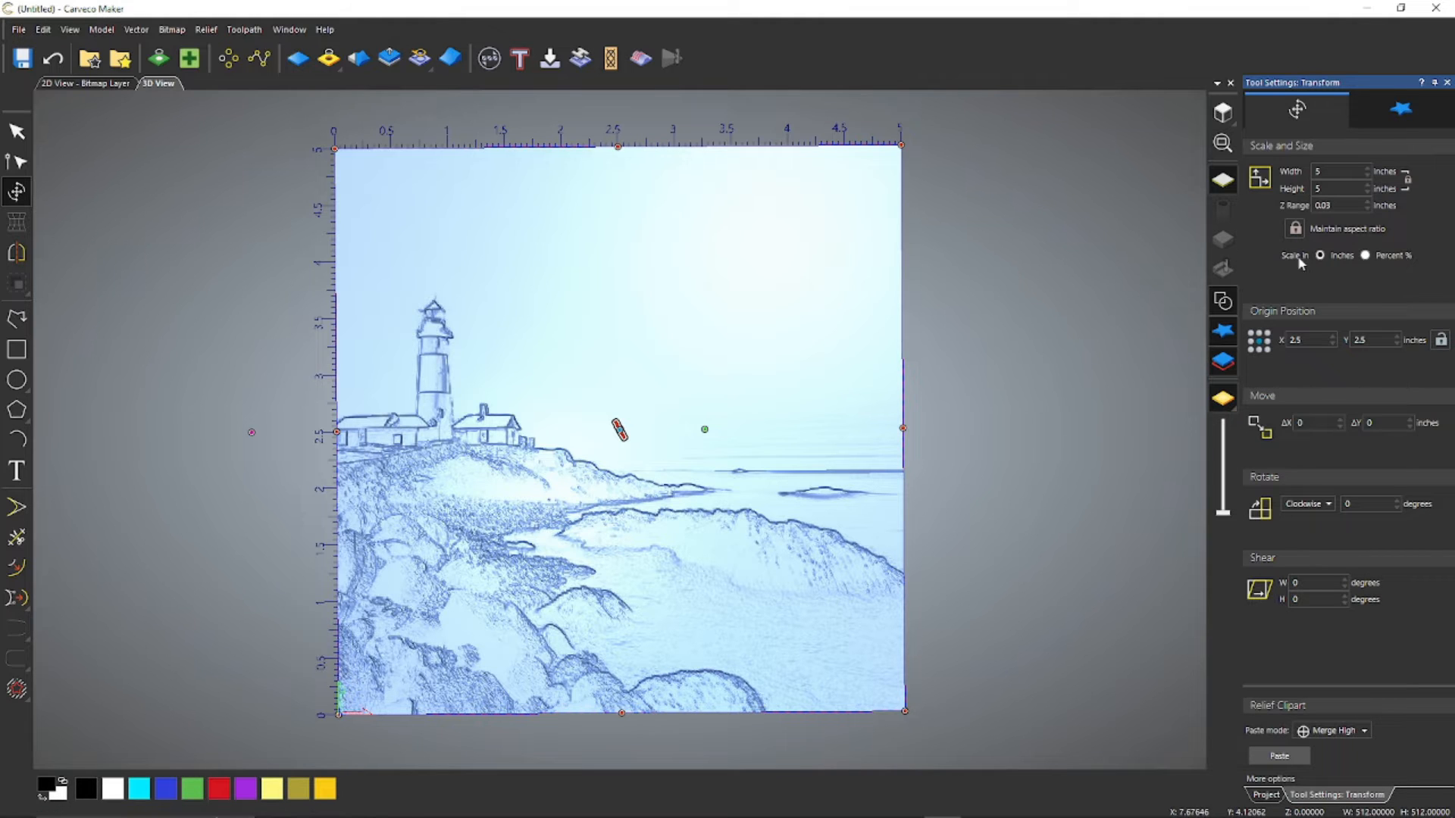
{"action": "left_click", "coordinate": [1226, 113]}
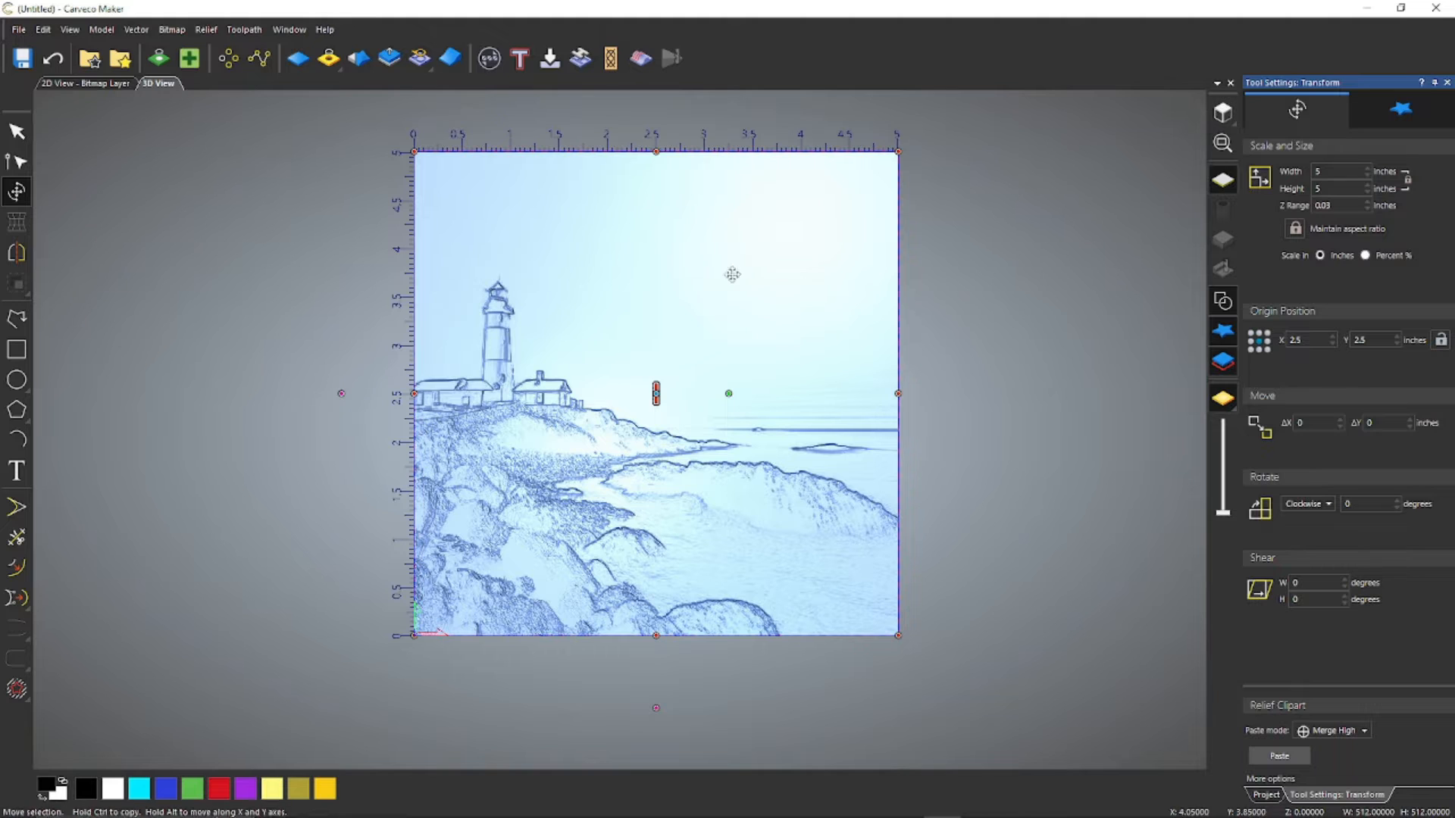
{"action": "left_click", "coordinate": [1279, 757]}
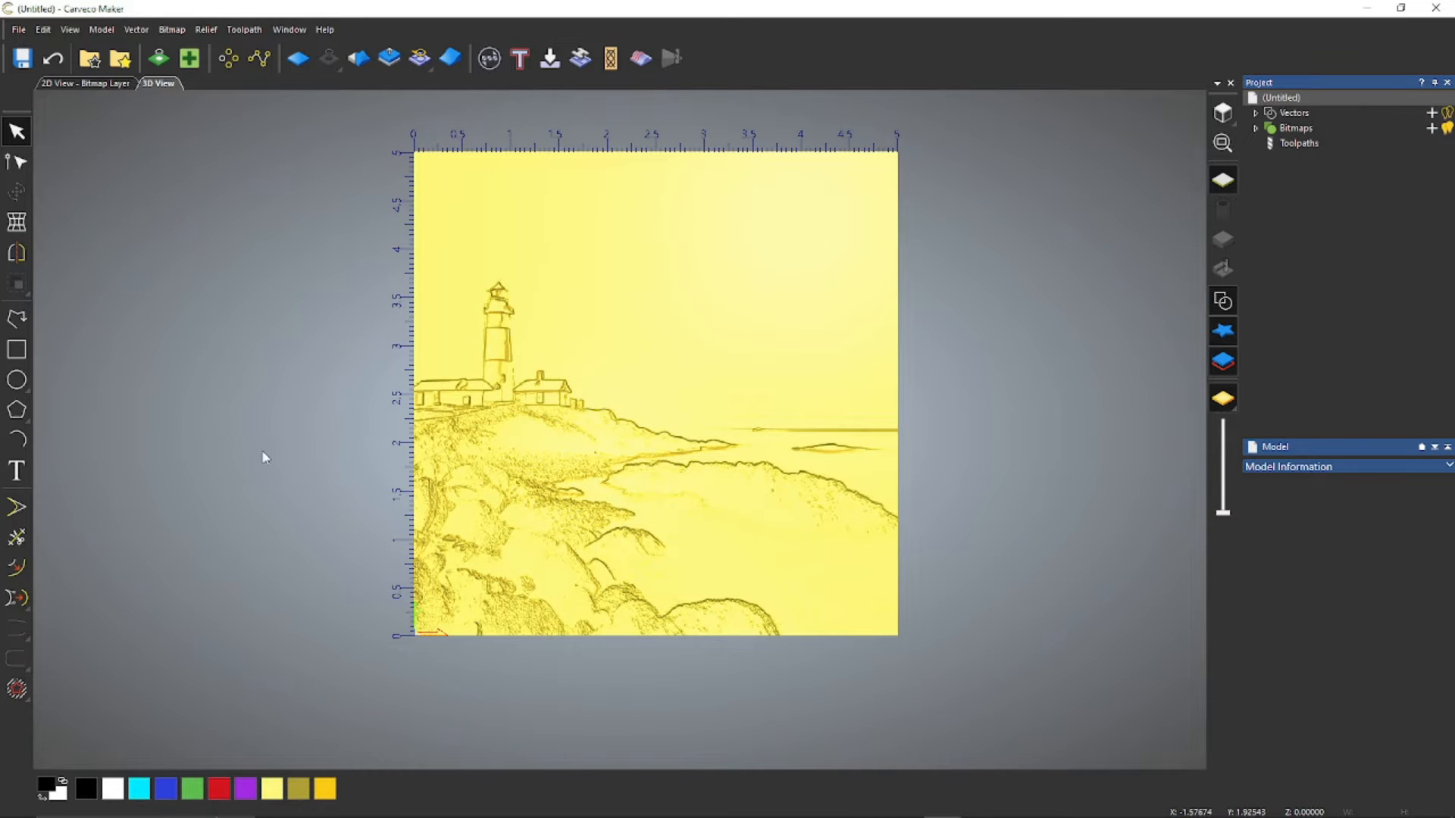
Scale the lighthouse relief to an inverted height of about -0.119 inches, a scale factor of about -3.98.
{"action": "scroll", "coordinate": [260, 455], "scroll_direction": "up", "scroll_amount": 2}
{"action": "left_click_drag", "start_coordinate": [262, 454], "coordinate": [222, 489]}
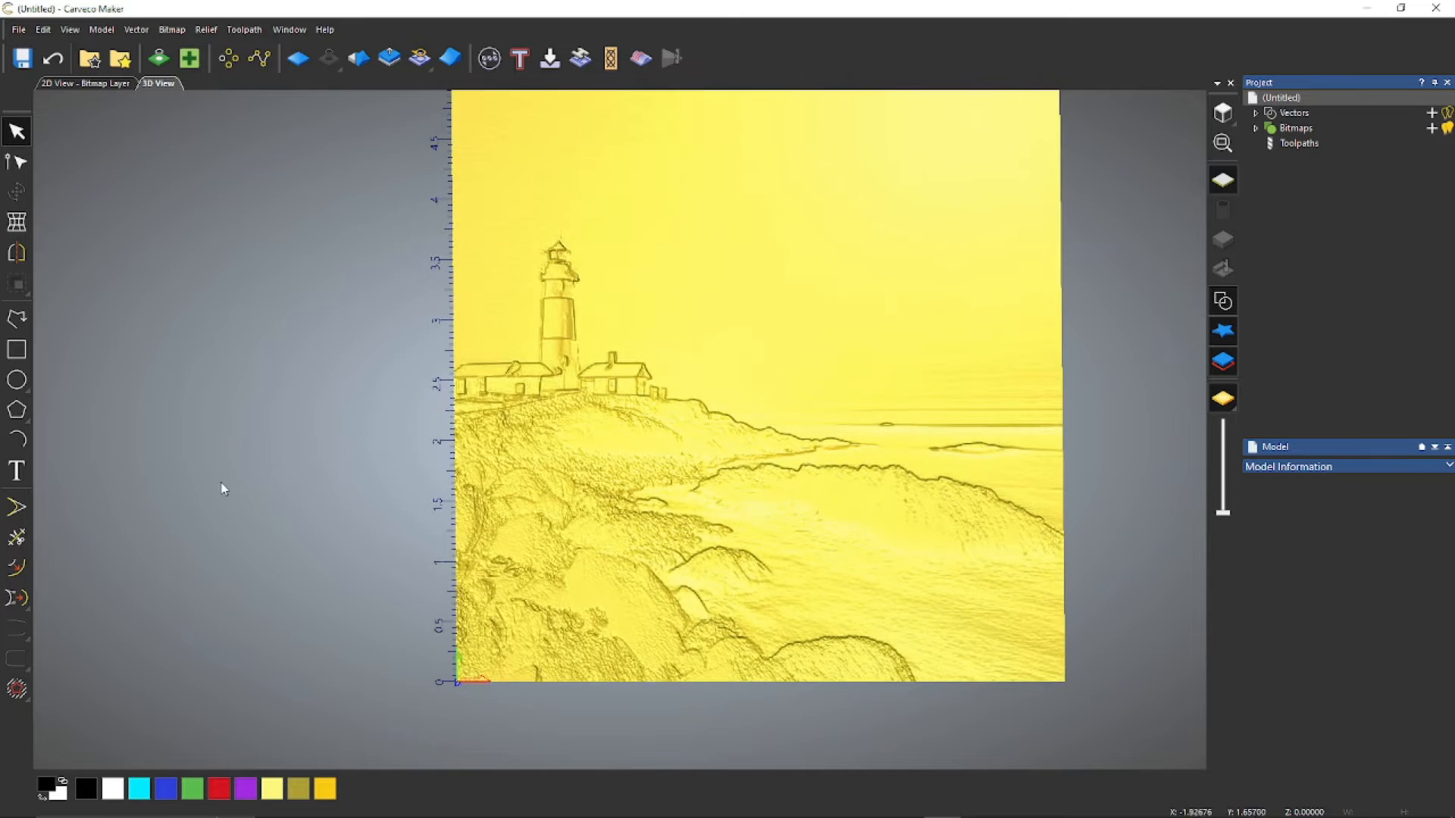
{"action": "scroll", "coordinate": [228, 484], "scroll_direction": "down", "scroll_amount": 2}
{"action": "scroll", "coordinate": [243, 479], "scroll_direction": "up", "scroll_amount": 1}
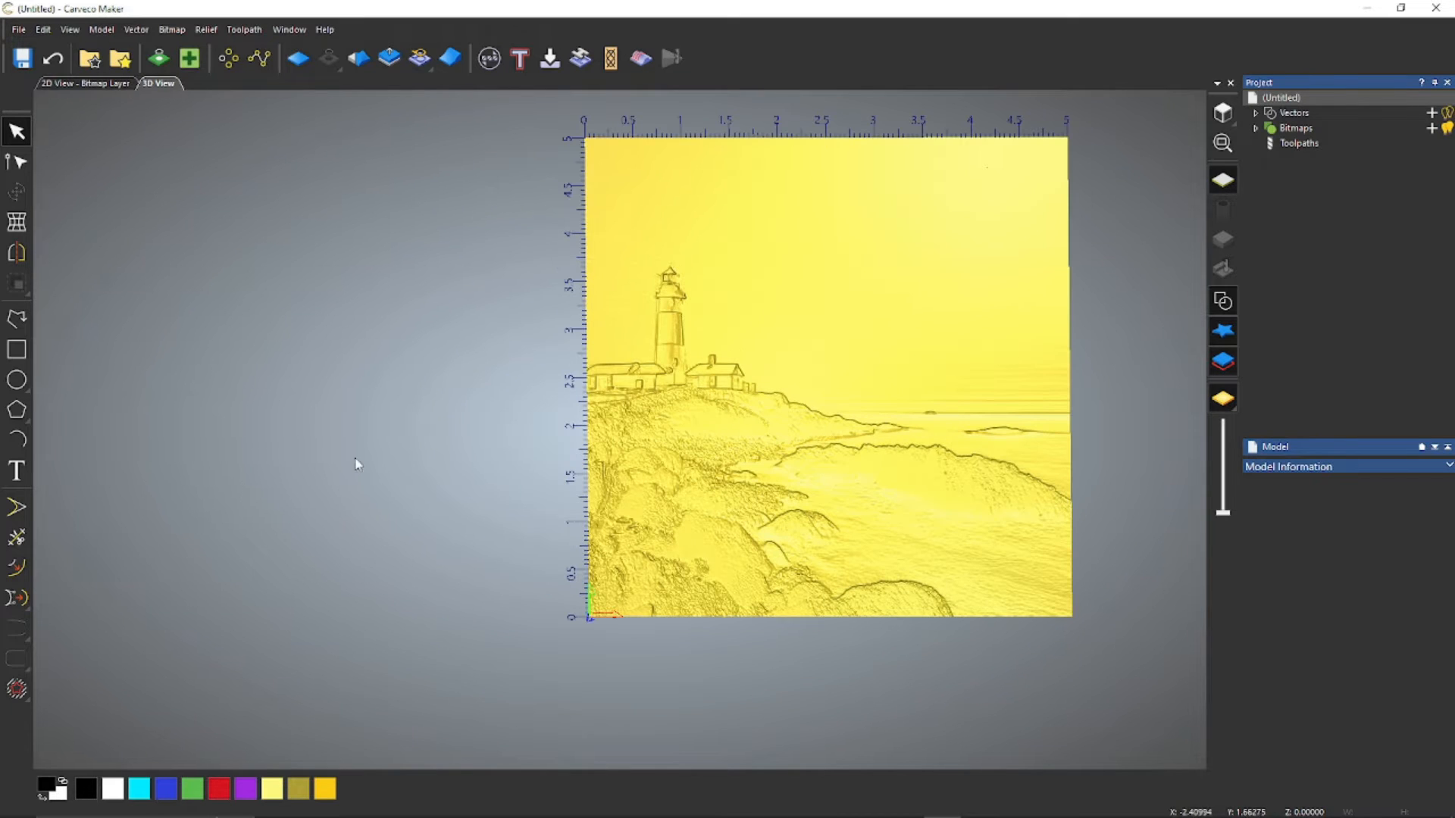
{"action": "left_click", "coordinate": [1223, 112]}
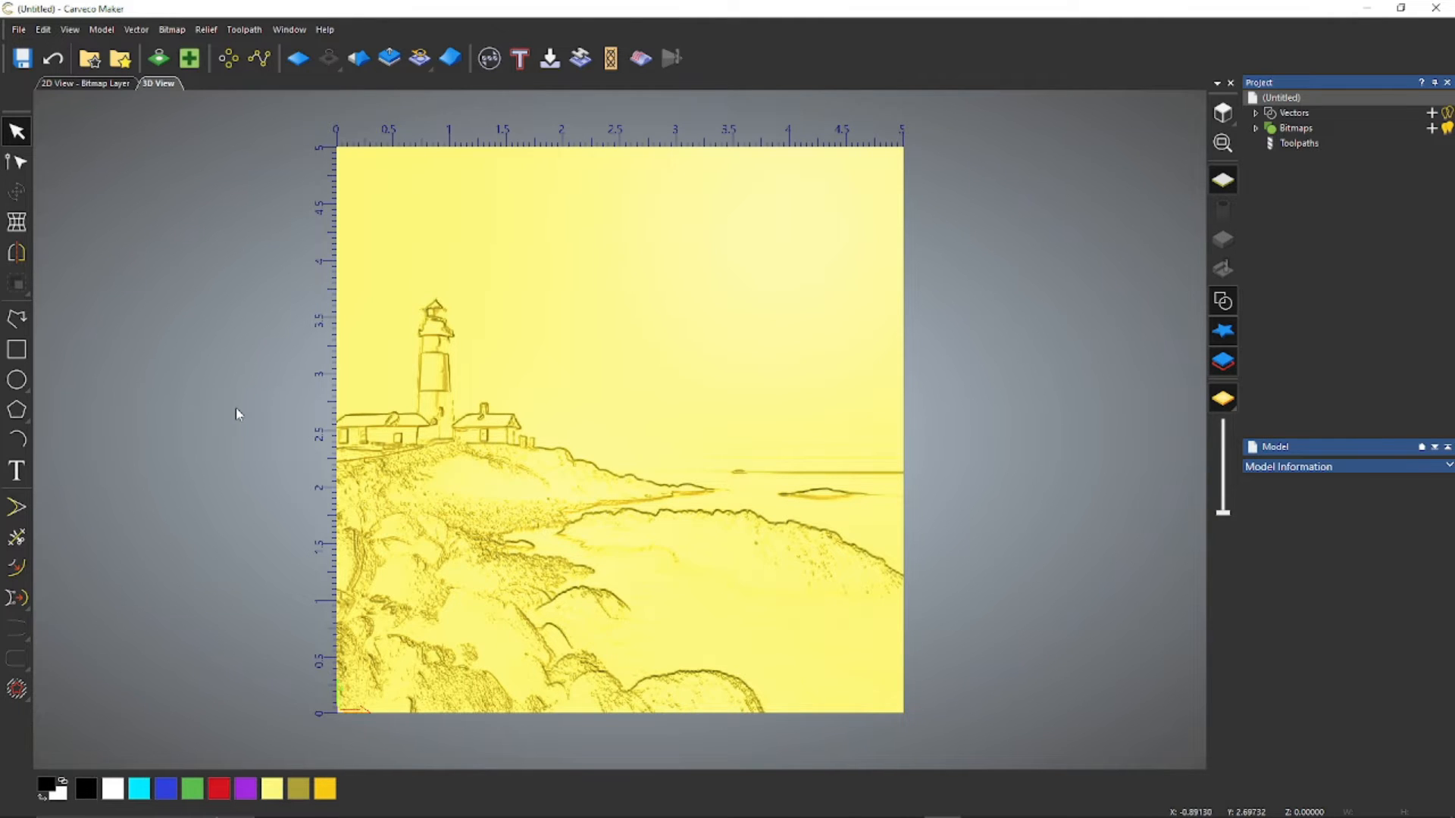
{"action": "left_click", "coordinate": [387, 61]}
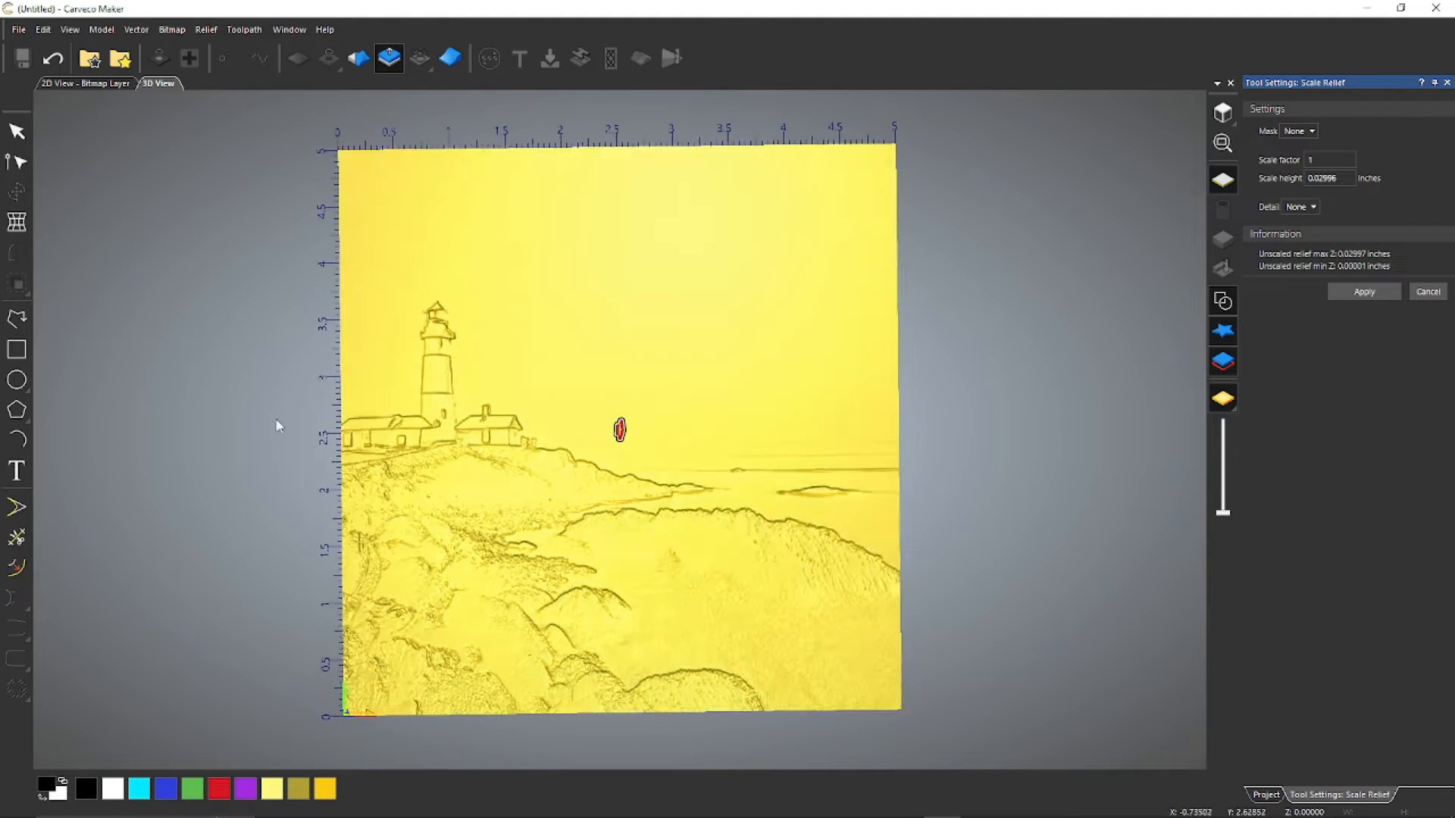
{"action": "left_click_drag", "start_coordinate": [280, 422], "coordinate": [612, 430]}
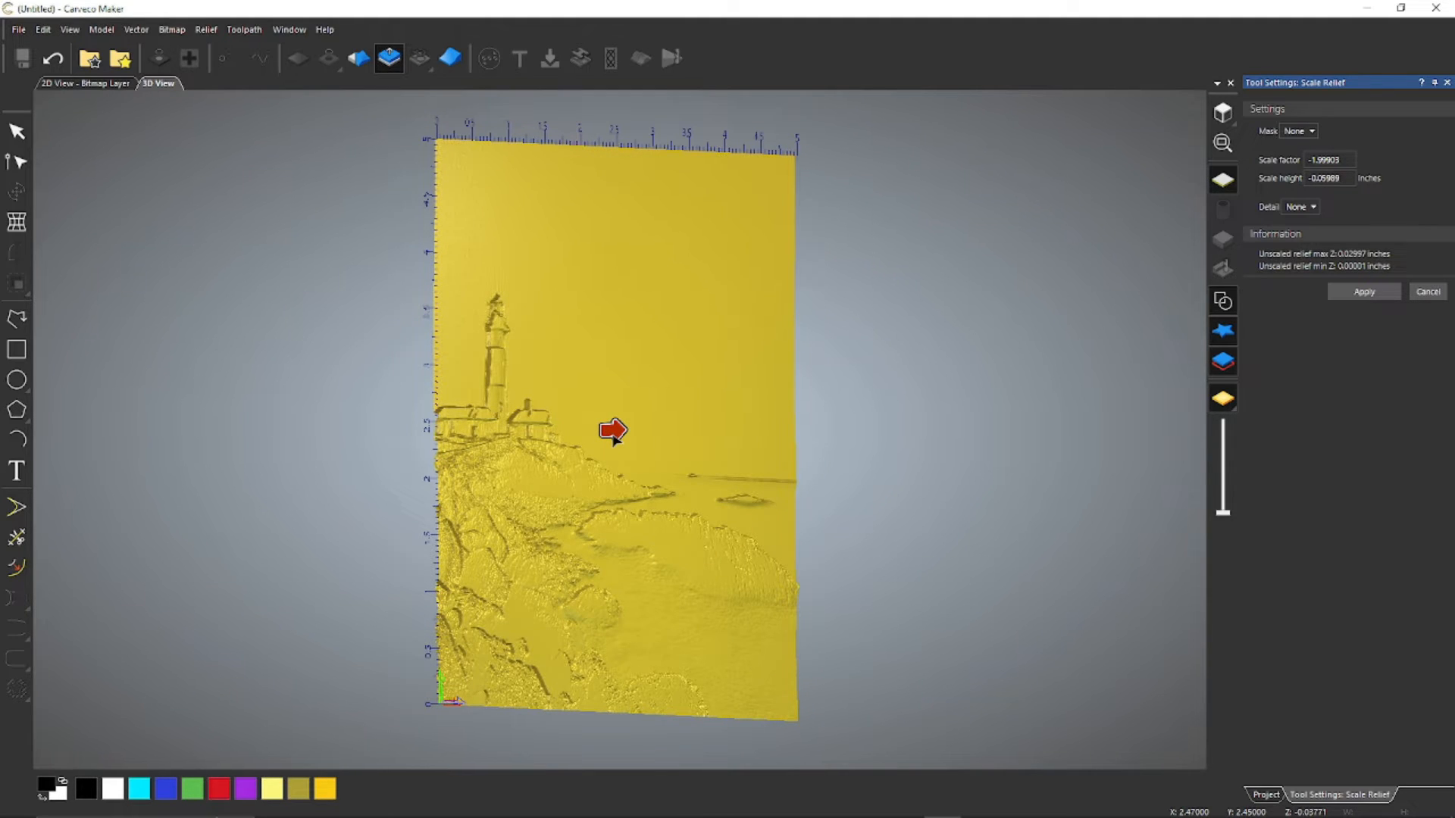
{"action": "left_click_drag", "start_coordinate": [612, 430], "coordinate": [607, 431]}
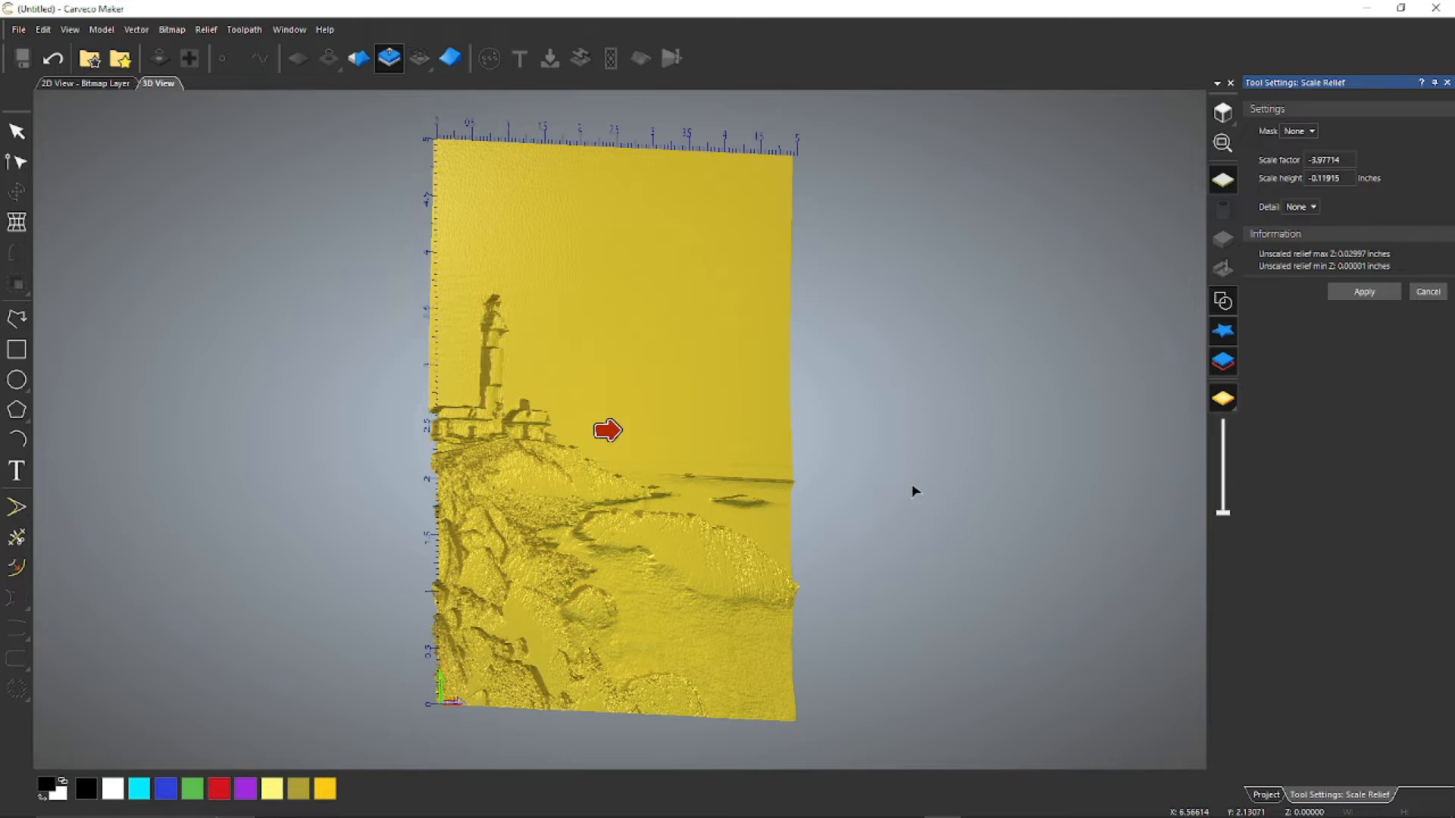
{"action": "left_click", "coordinate": [1358, 293]}
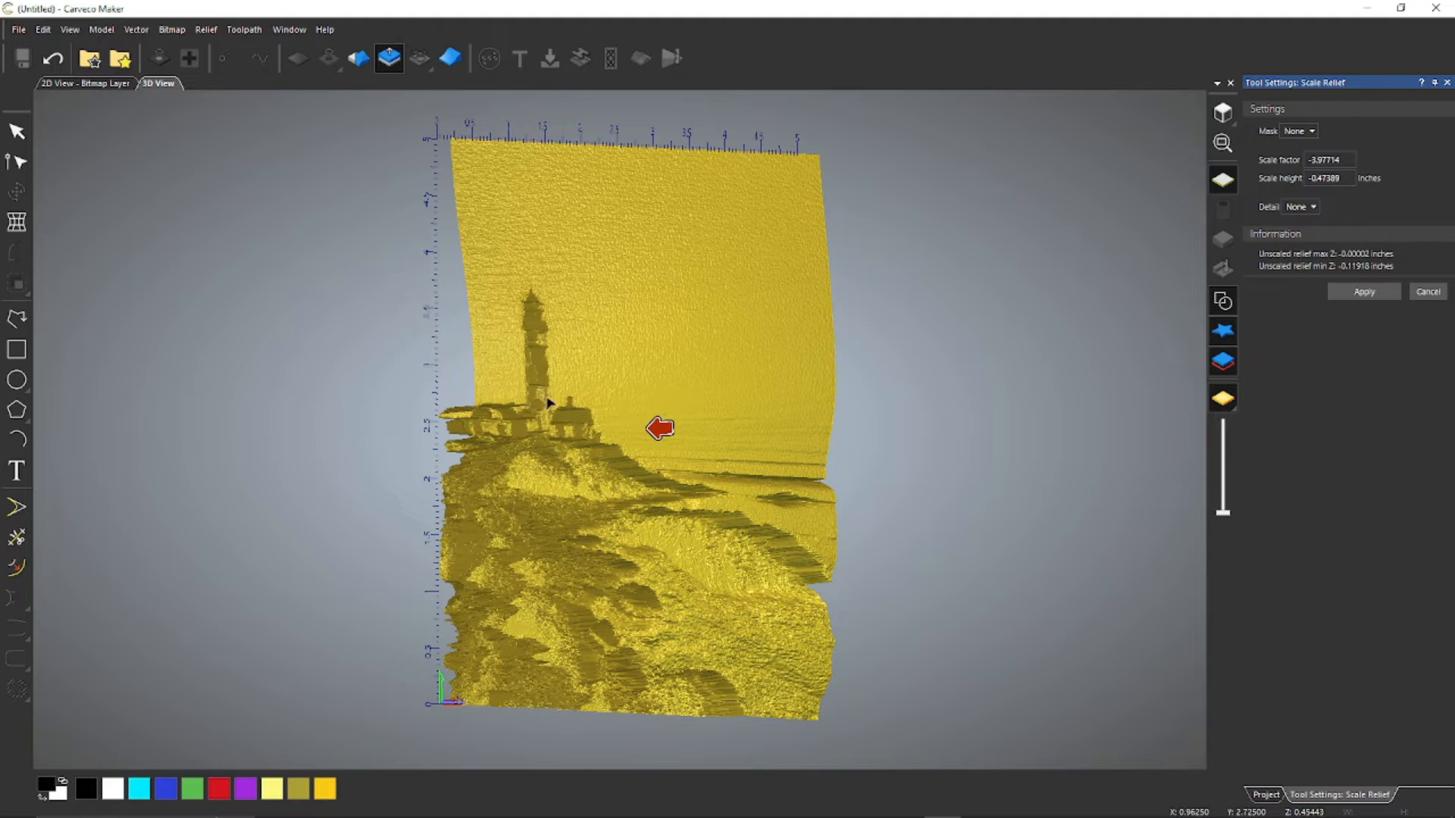
{"action": "left_click", "coordinate": [1447, 82]}
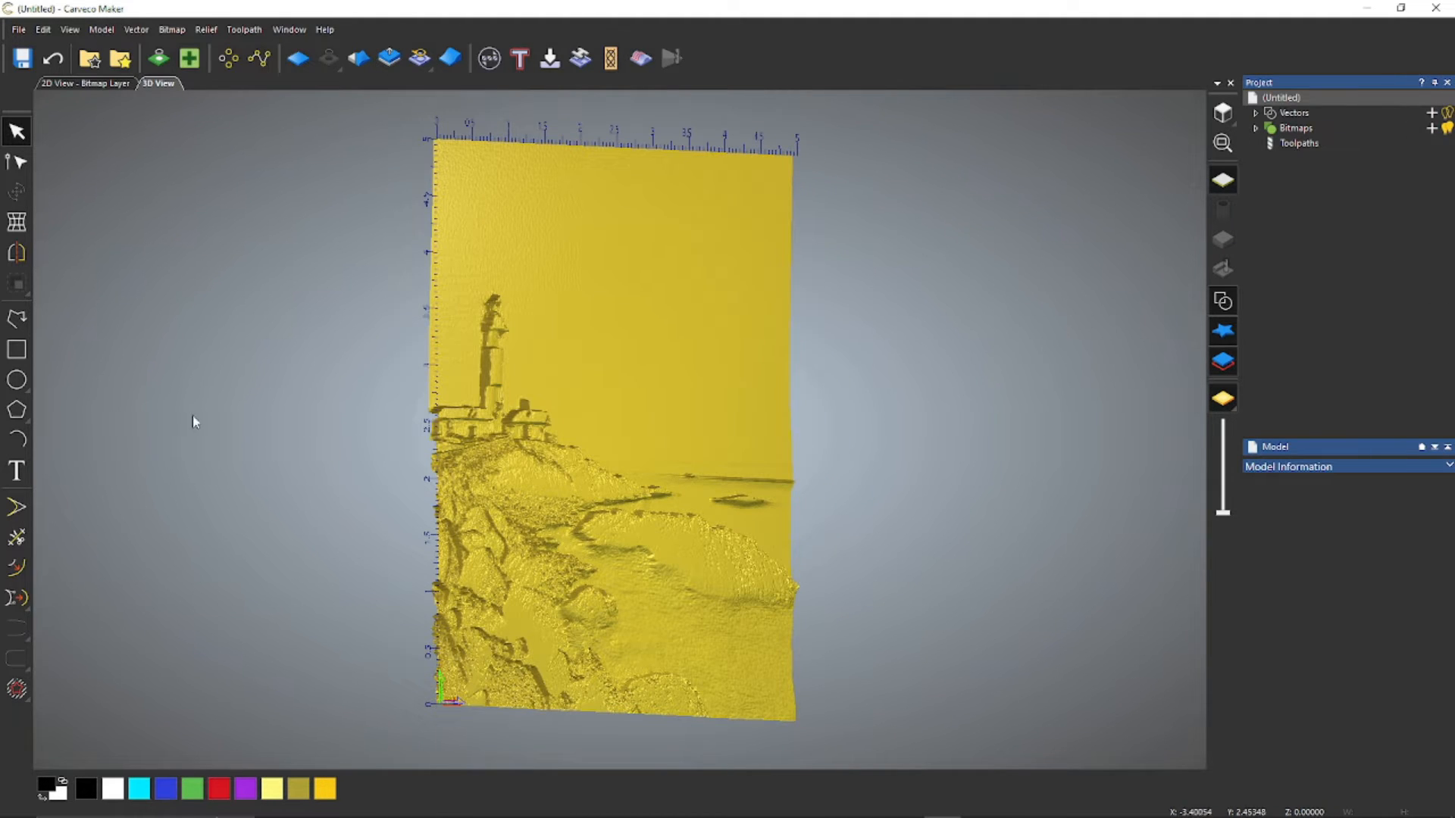
Smooth the whole relief with a smooth strength of 62%.
{"action": "left_click_drag", "start_coordinate": [335, 493], "coordinate": [129, 528]}
{"action": "left_click_drag", "start_coordinate": [1034, 473], "coordinate": [772, 443]}
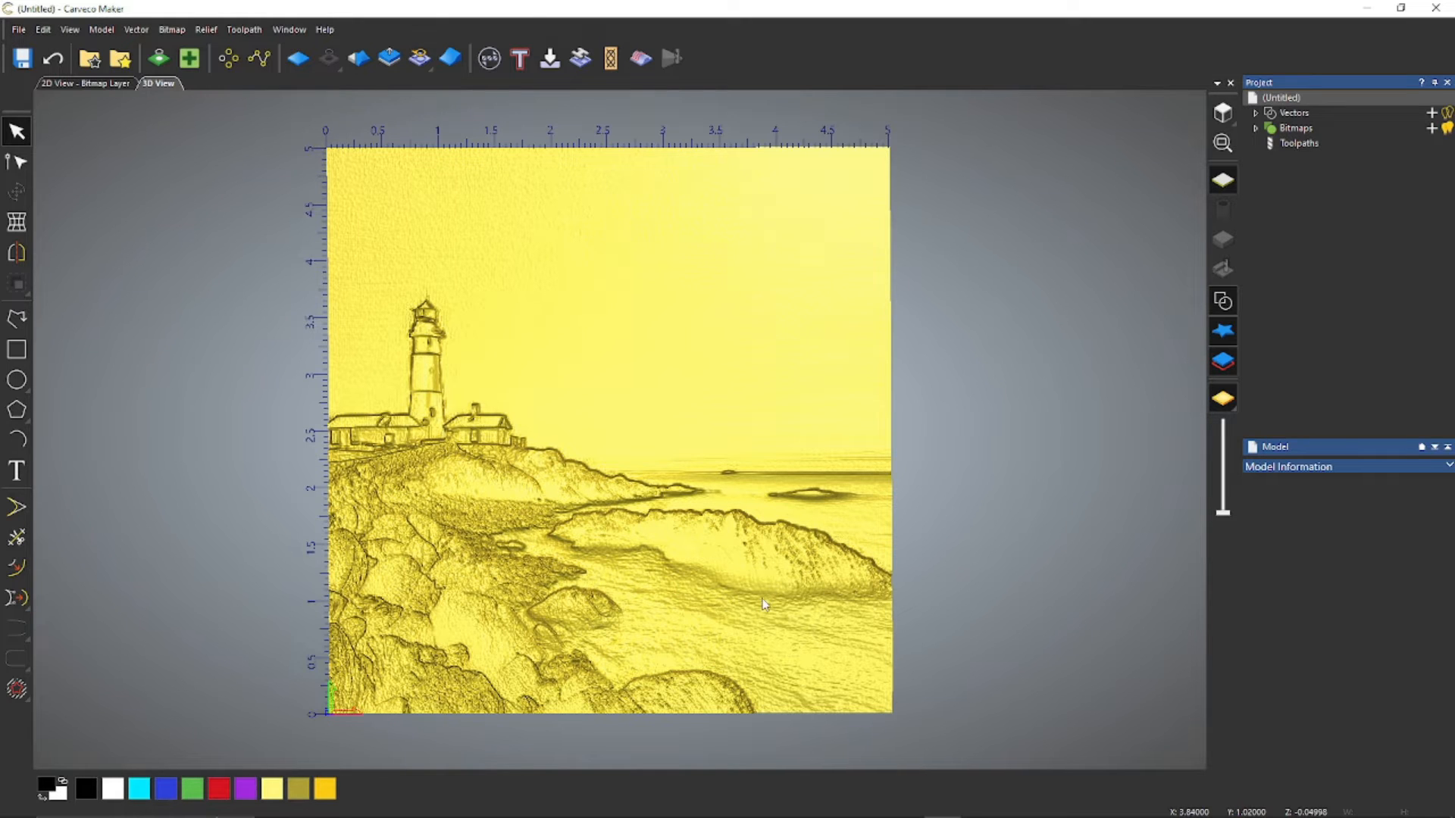
{"action": "left_click", "coordinate": [358, 61]}
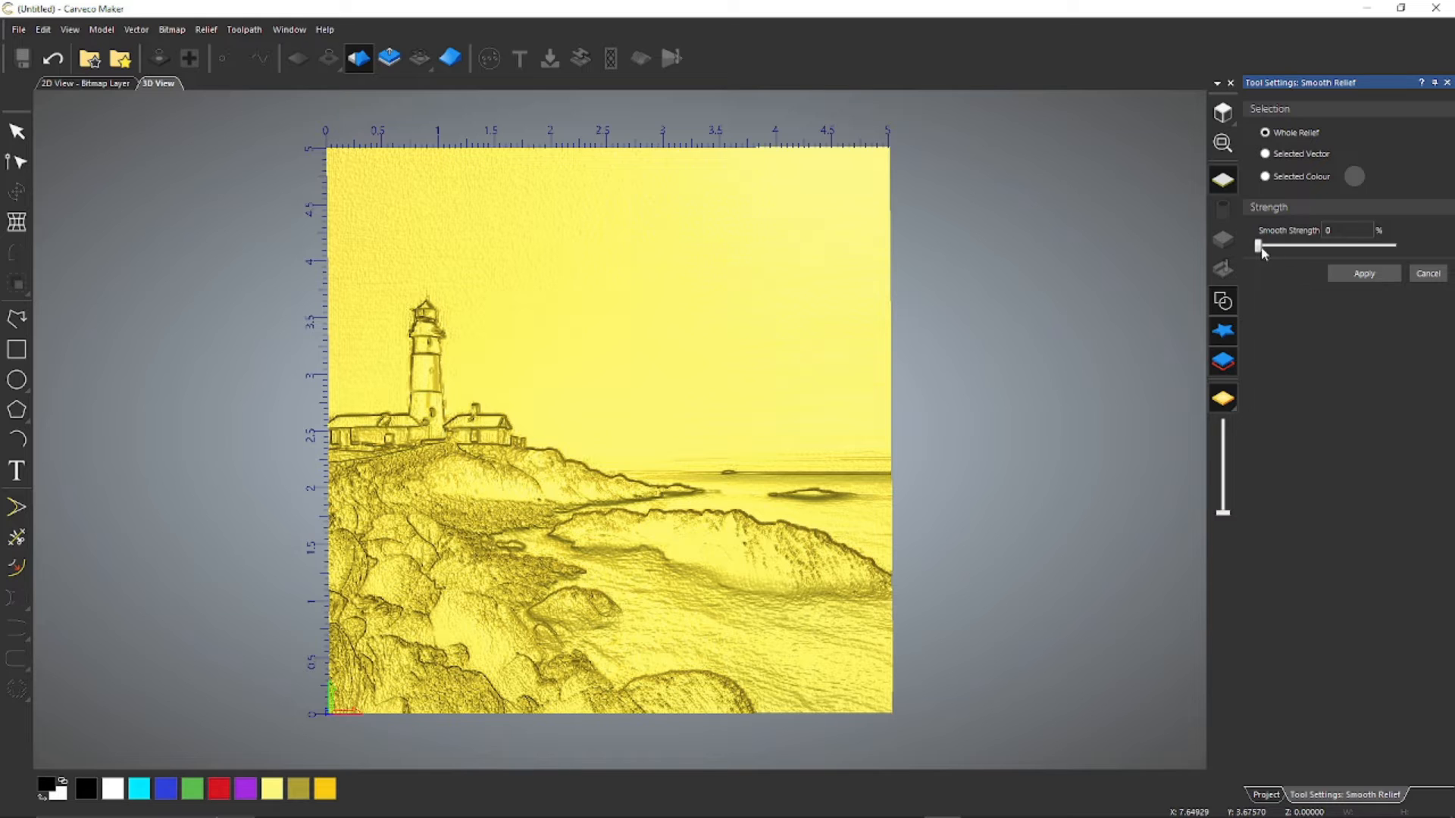
{"action": "left_click_drag", "start_coordinate": [1259, 249], "coordinate": [1331, 249]}
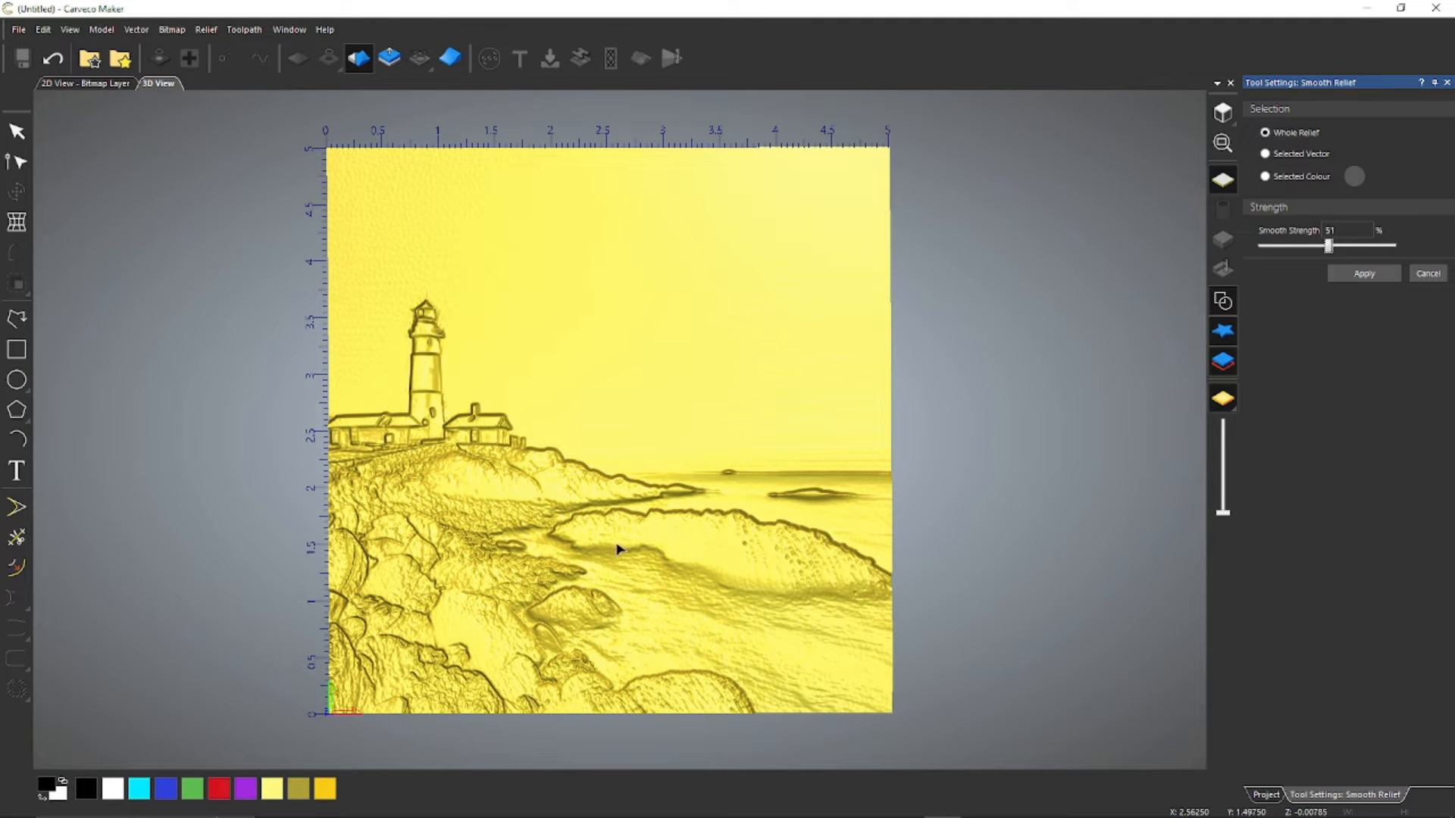
{"action": "left_click_drag", "start_coordinate": [224, 411], "coordinate": [337, 378]}
{"action": "left_click", "coordinate": [1222, 113]}
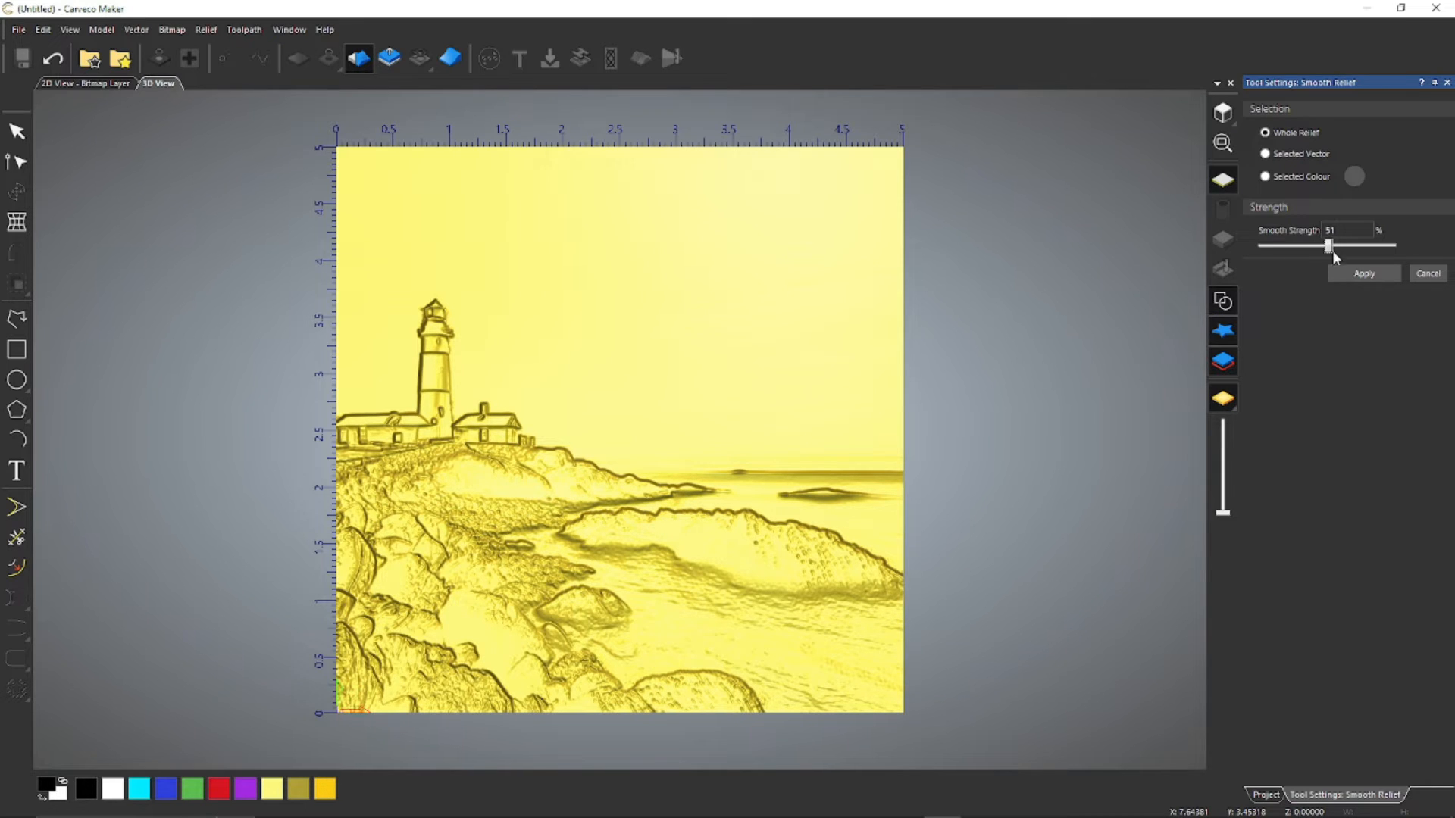
{"action": "left_click_drag", "start_coordinate": [1328, 247], "coordinate": [1339, 247]}
{"action": "left_click", "coordinate": [1357, 275]}
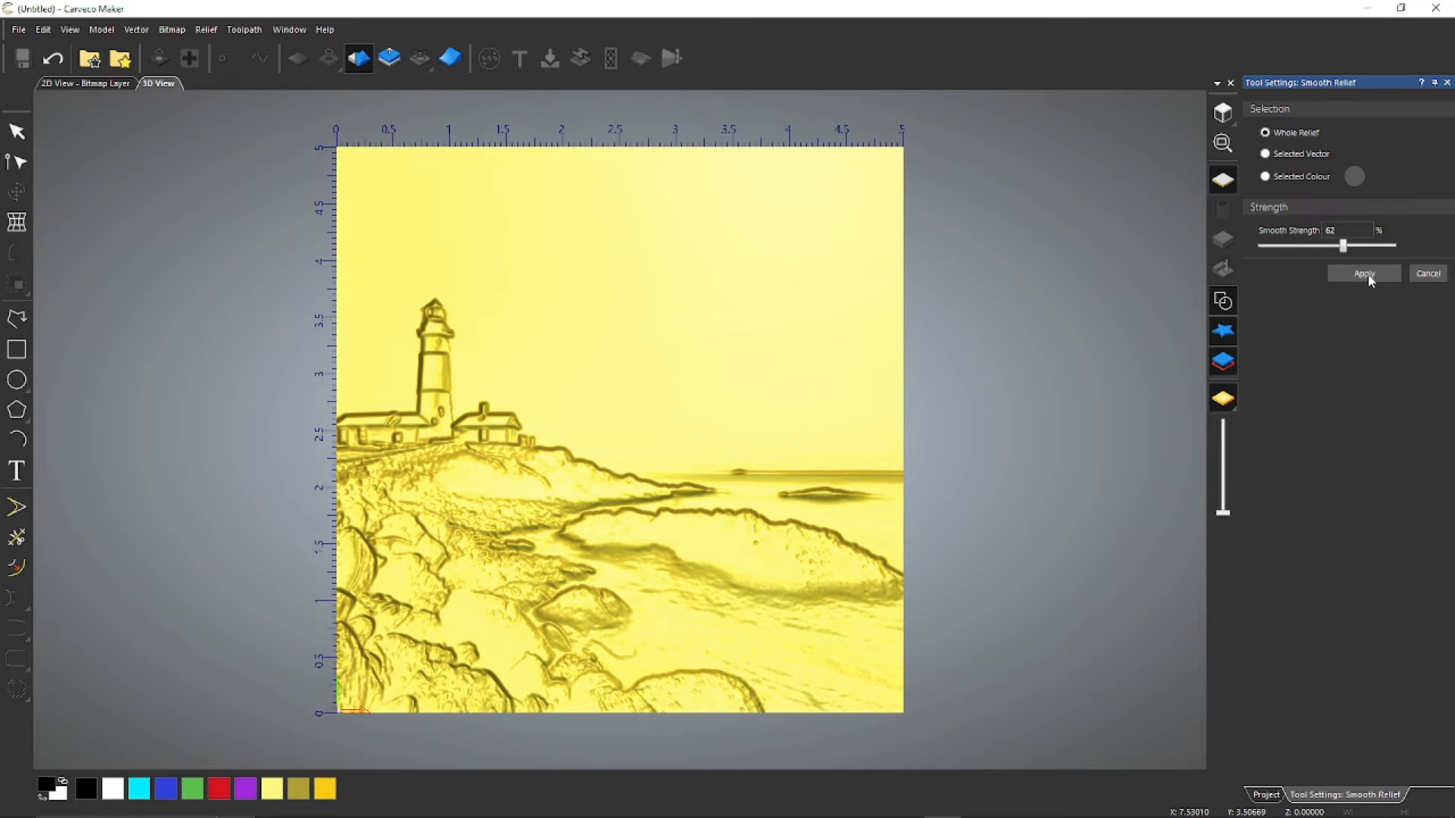
{"action": "left_click", "coordinate": [1447, 82]}
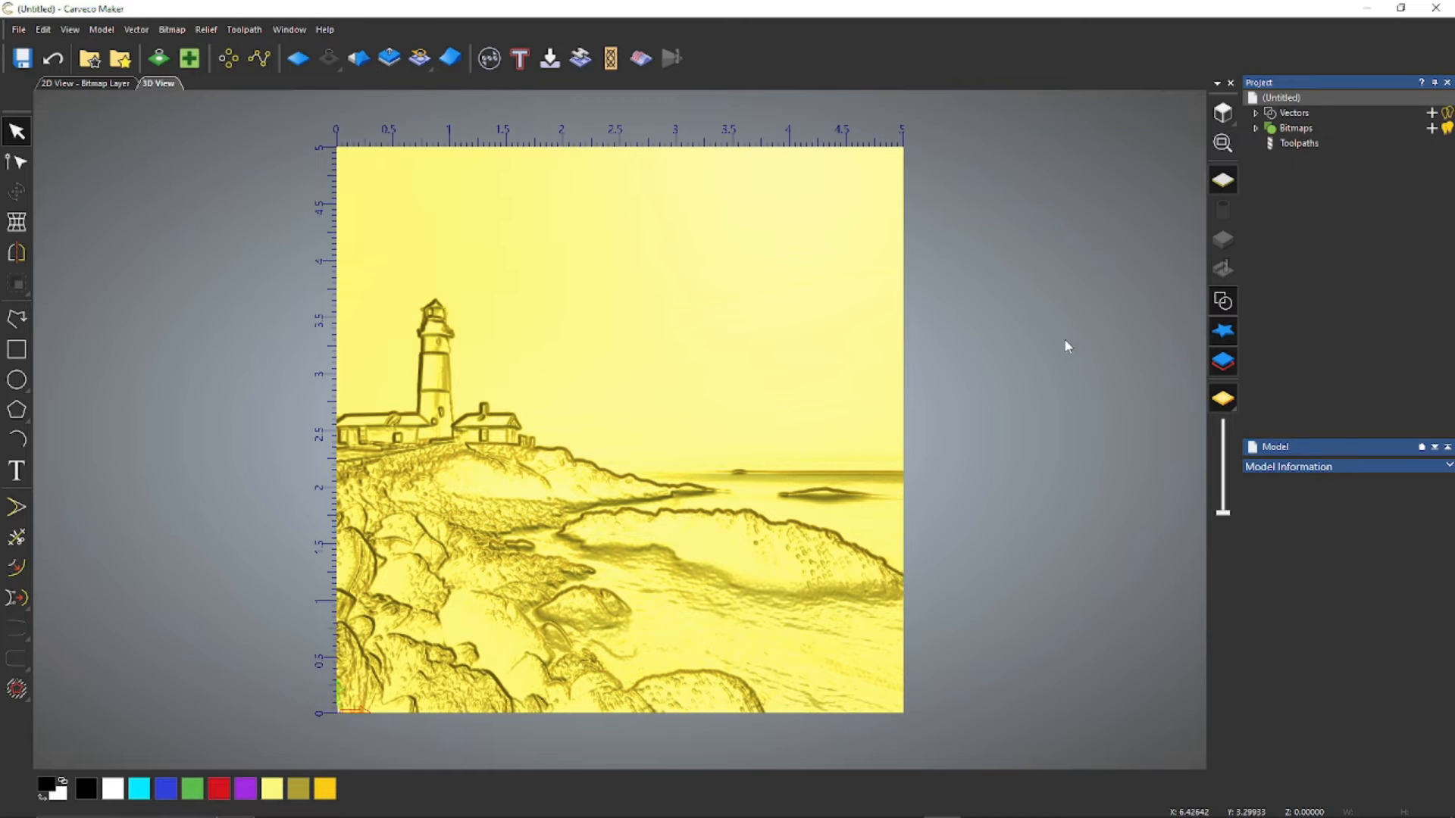
Create an open triangle mesh from the relief with a tolerance of 0.0001 inches.
{"action": "left_click_drag", "start_coordinate": [1030, 348], "coordinate": [1111, 338]}
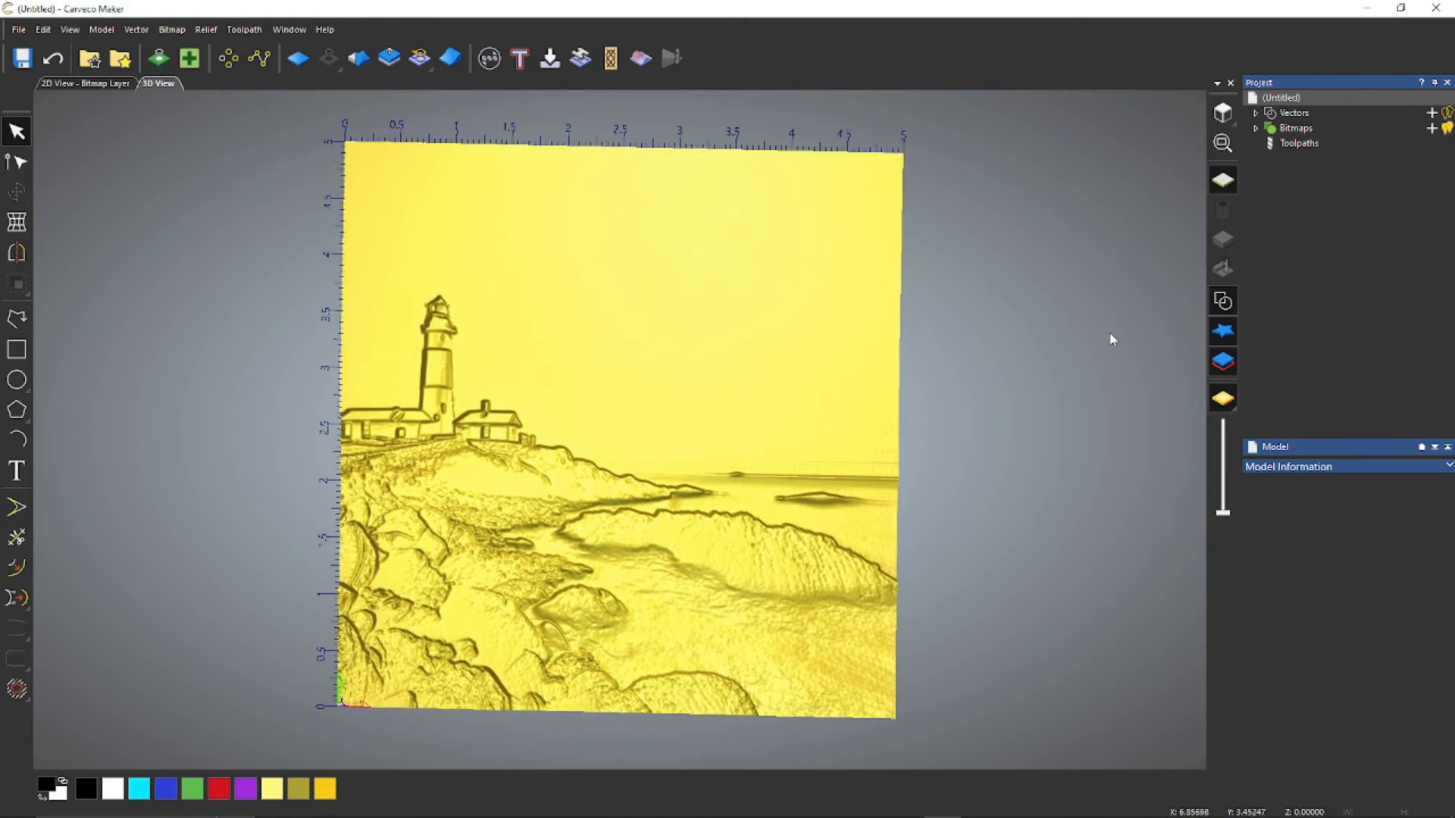
{"action": "left_click_drag", "start_coordinate": [242, 417], "coordinate": [163, 409]}
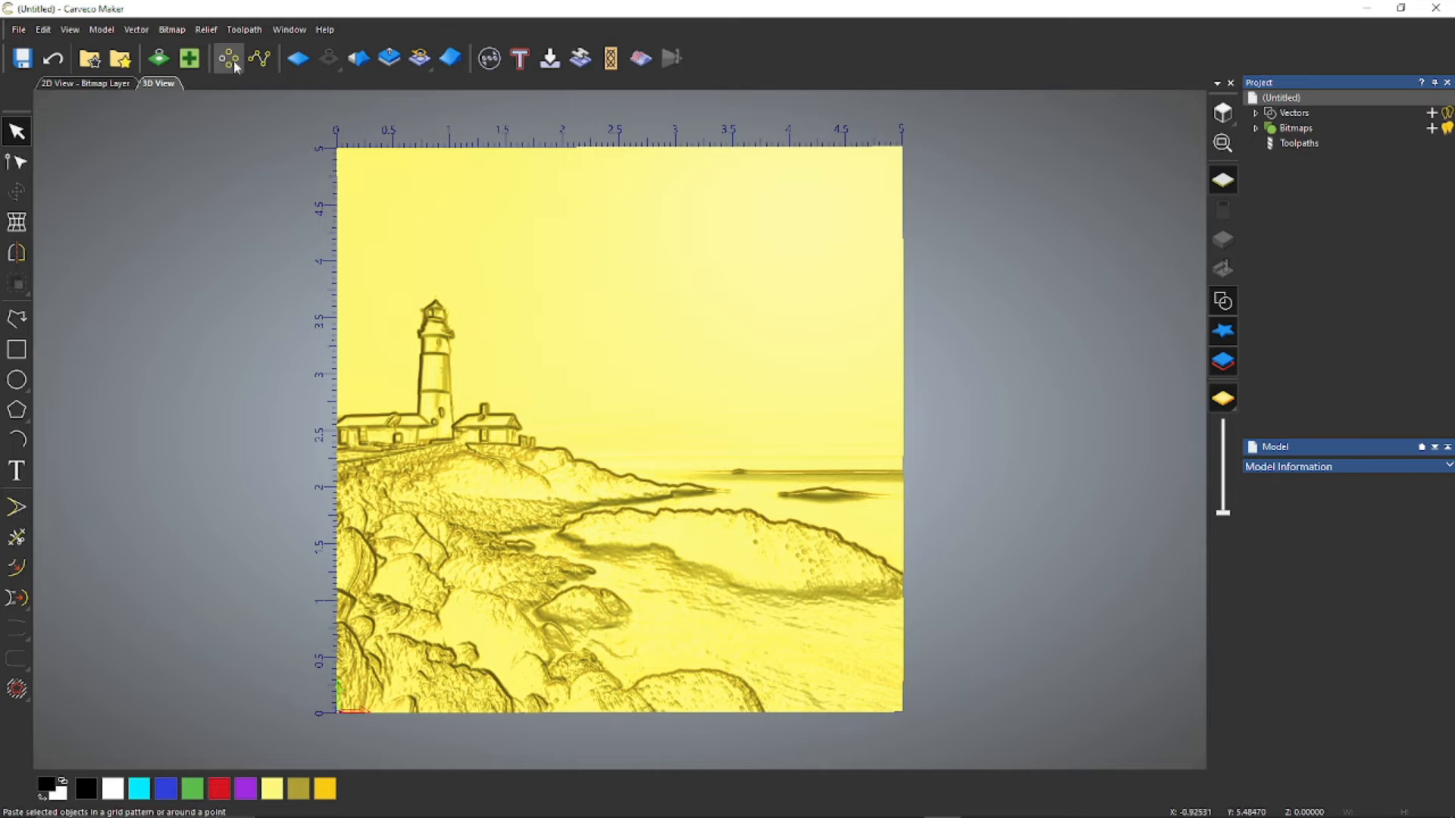
{"action": "left_click", "coordinate": [207, 29]}
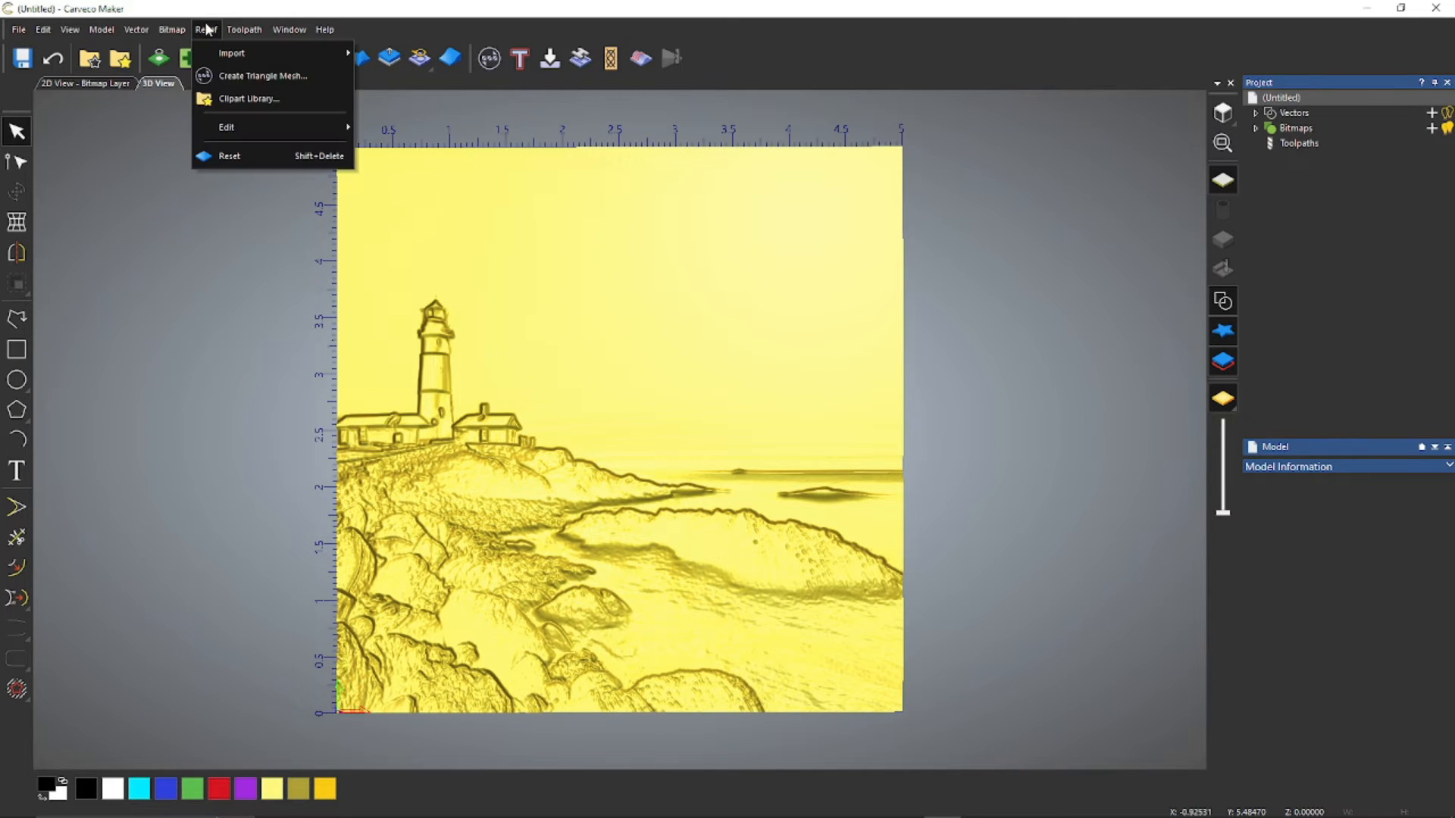
{"action": "left_click", "coordinate": [218, 76]}
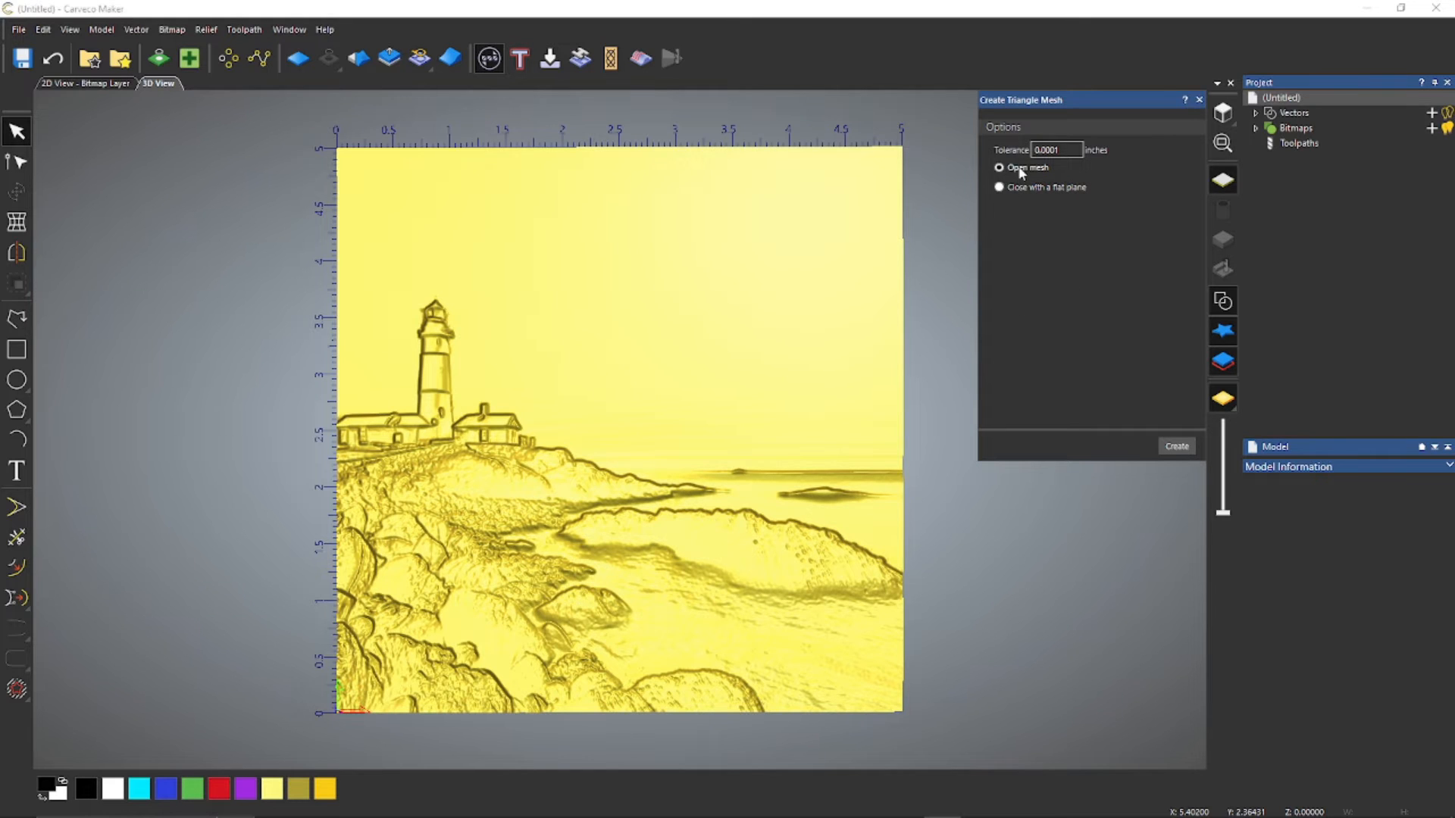
{"action": "left_click", "coordinate": [1177, 447]}
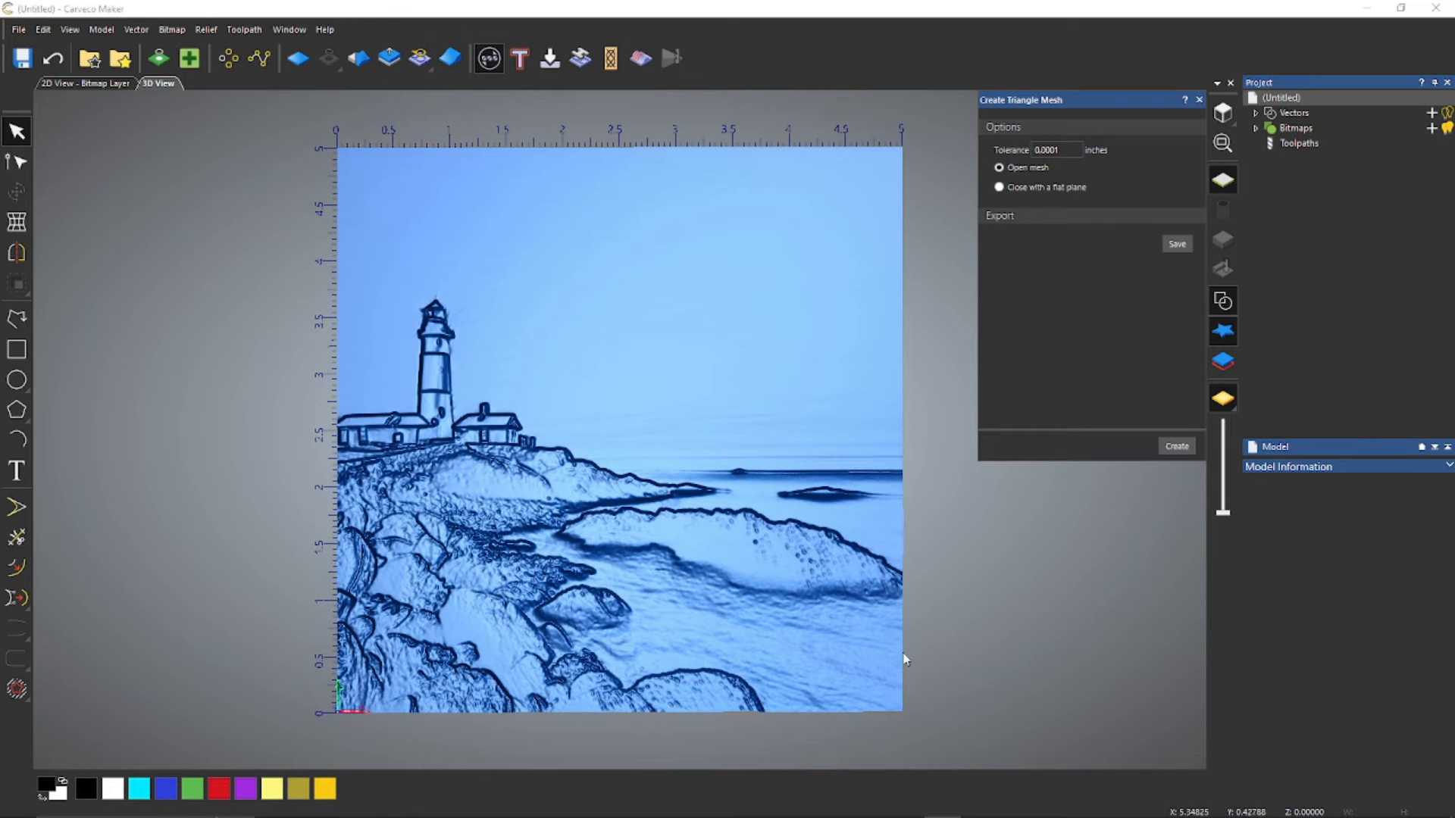
Export the triangle mesh as a Wavefront OBJ file named lighthouse in the obj folder on the Desktop.
{"action": "left_click_drag", "start_coordinate": [168, 410], "coordinate": [308, 432]}
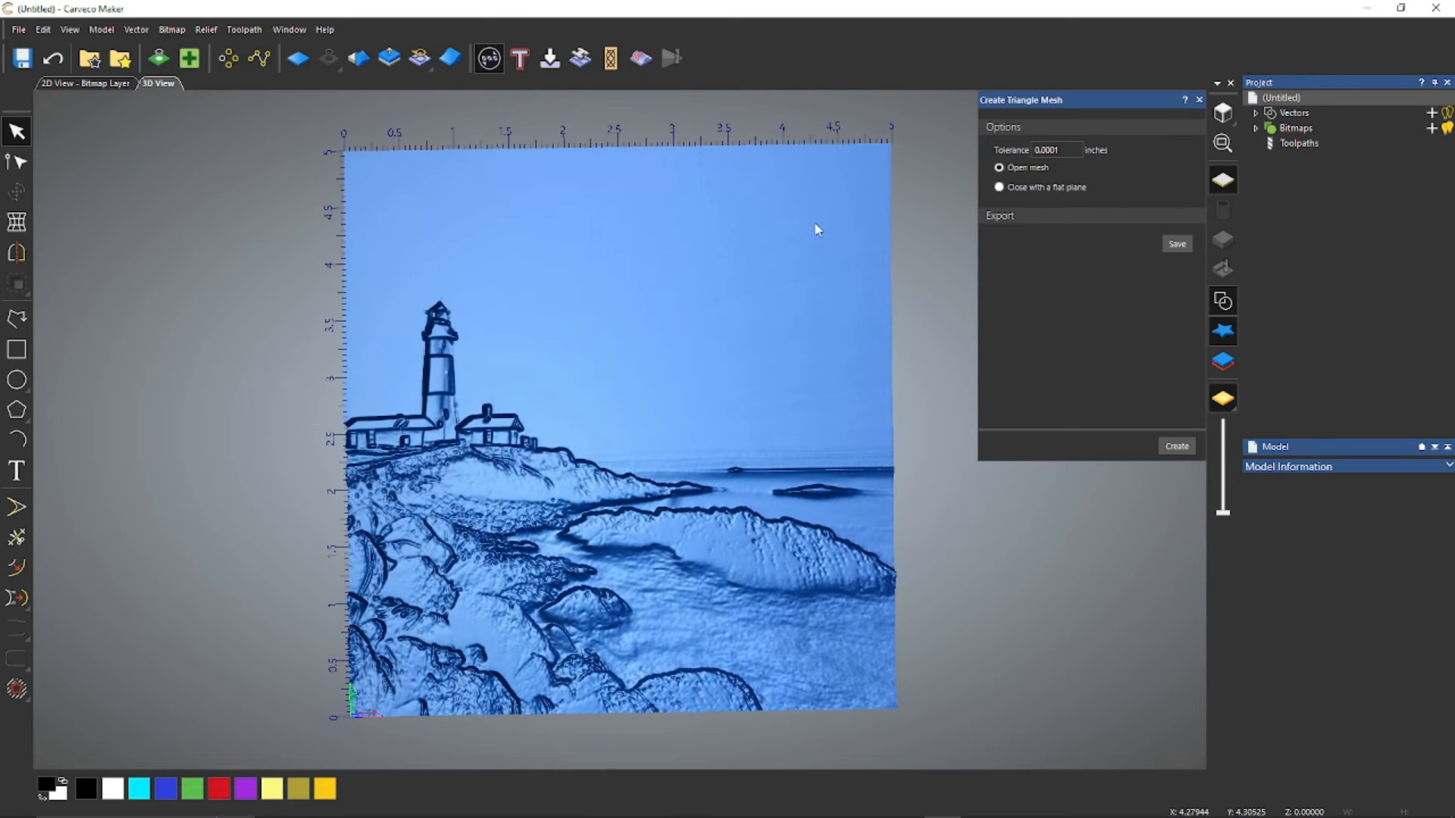
{"action": "left_click", "coordinate": [1231, 116]}
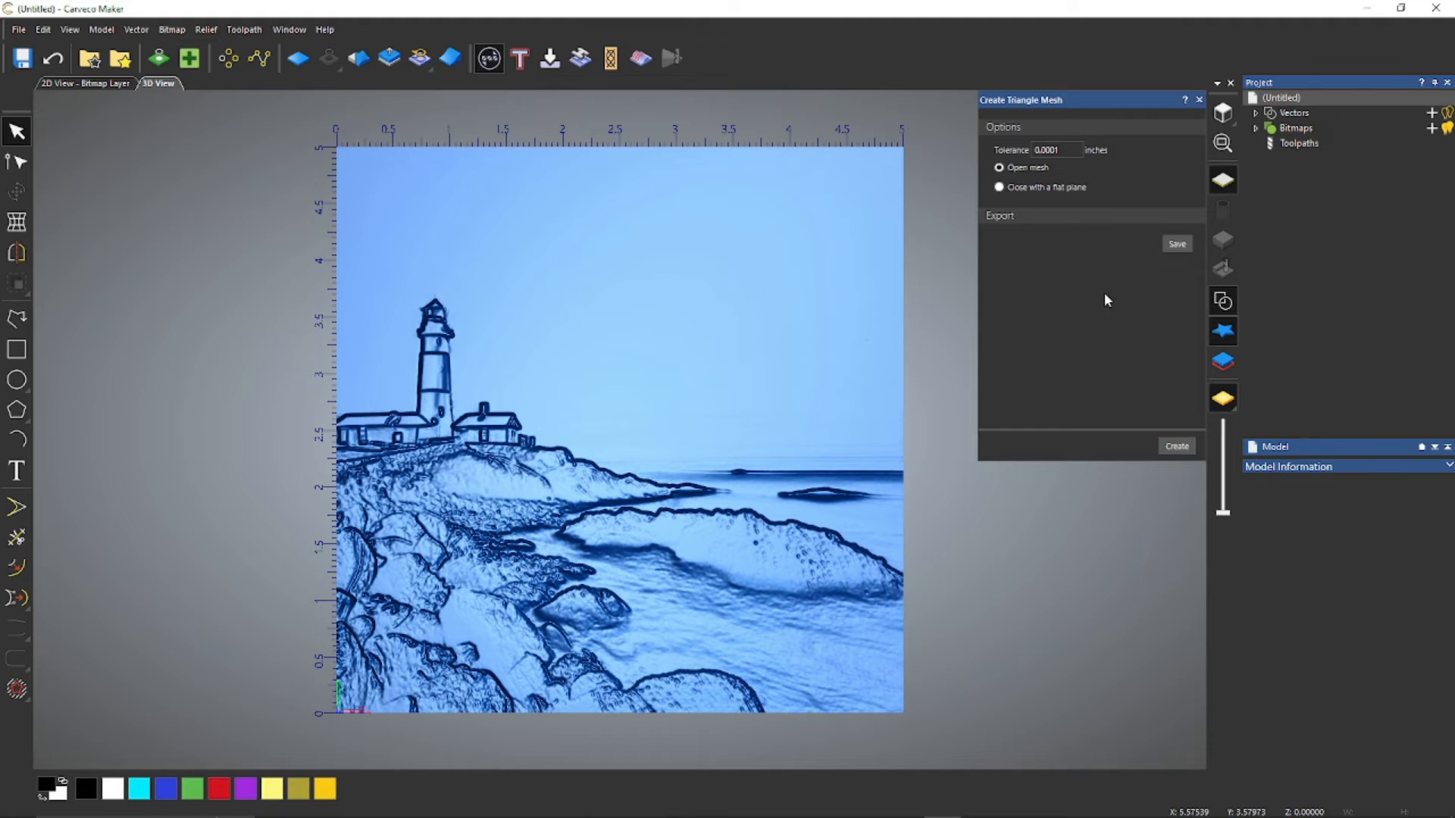
{"action": "left_click", "coordinate": [1177, 246]}
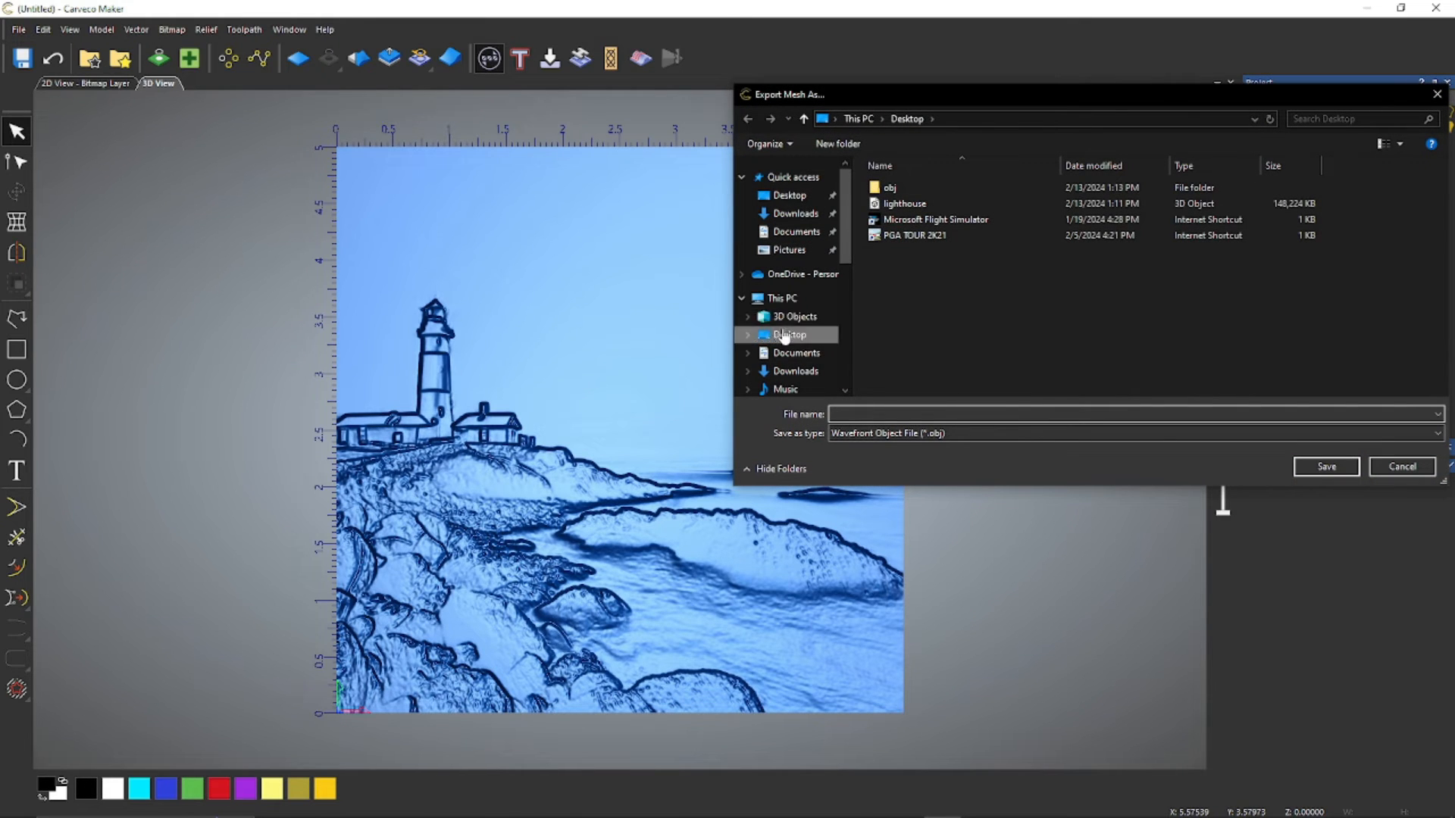
{"action": "left_click", "coordinate": [784, 197]}
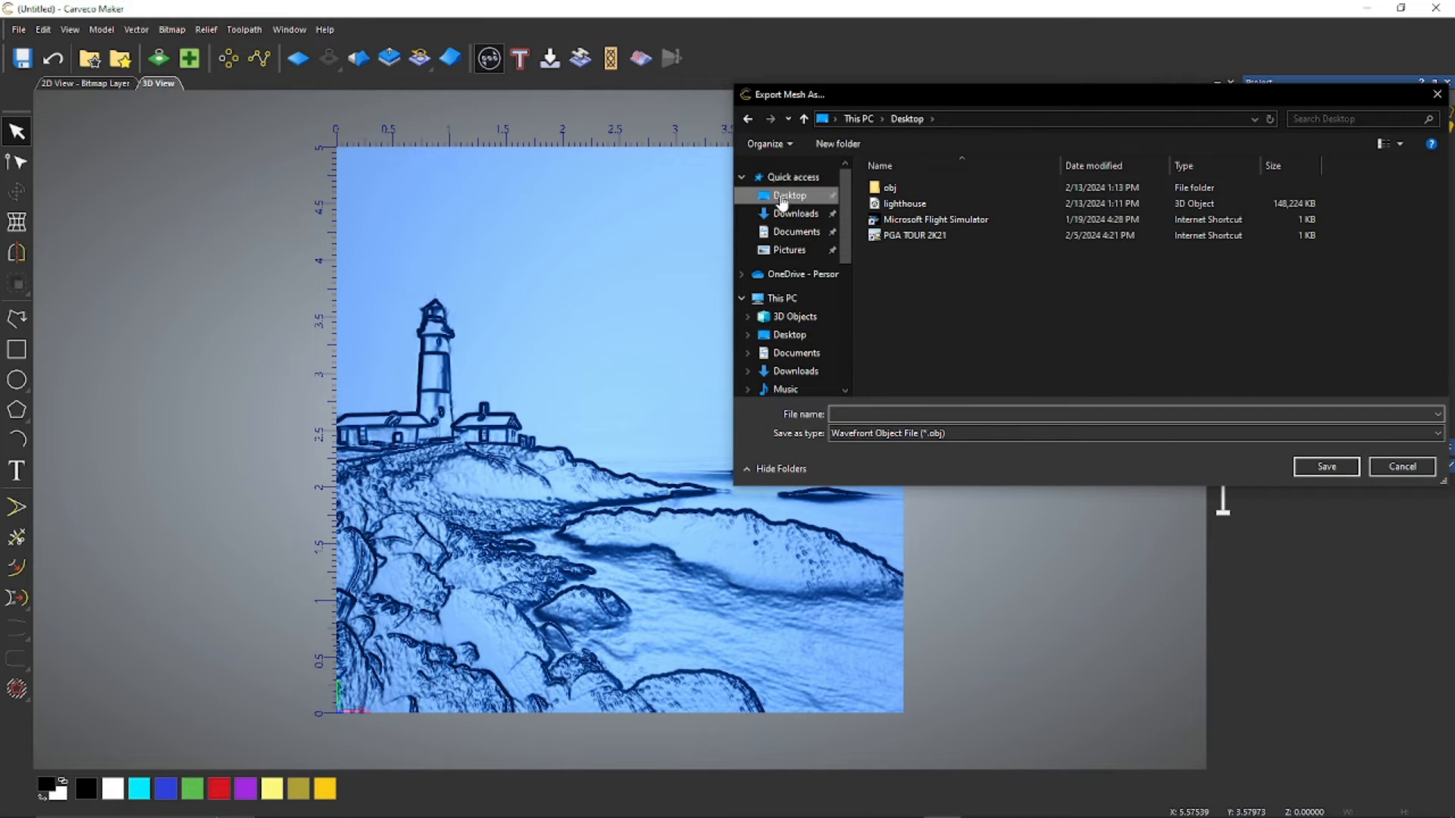
{"action": "double_click", "coordinate": [883, 188]}
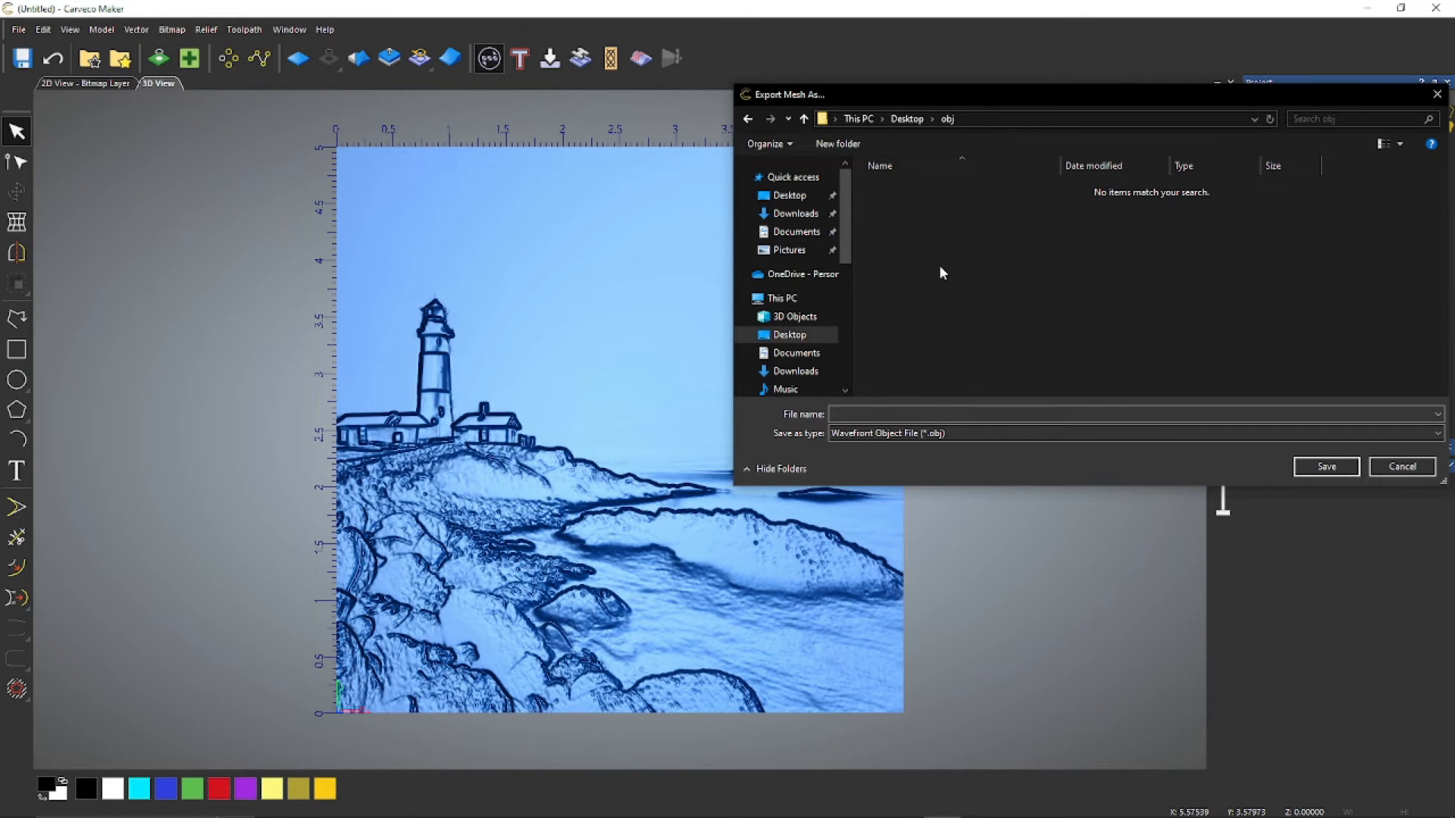
{"action": "left_click", "coordinate": [850, 413]}
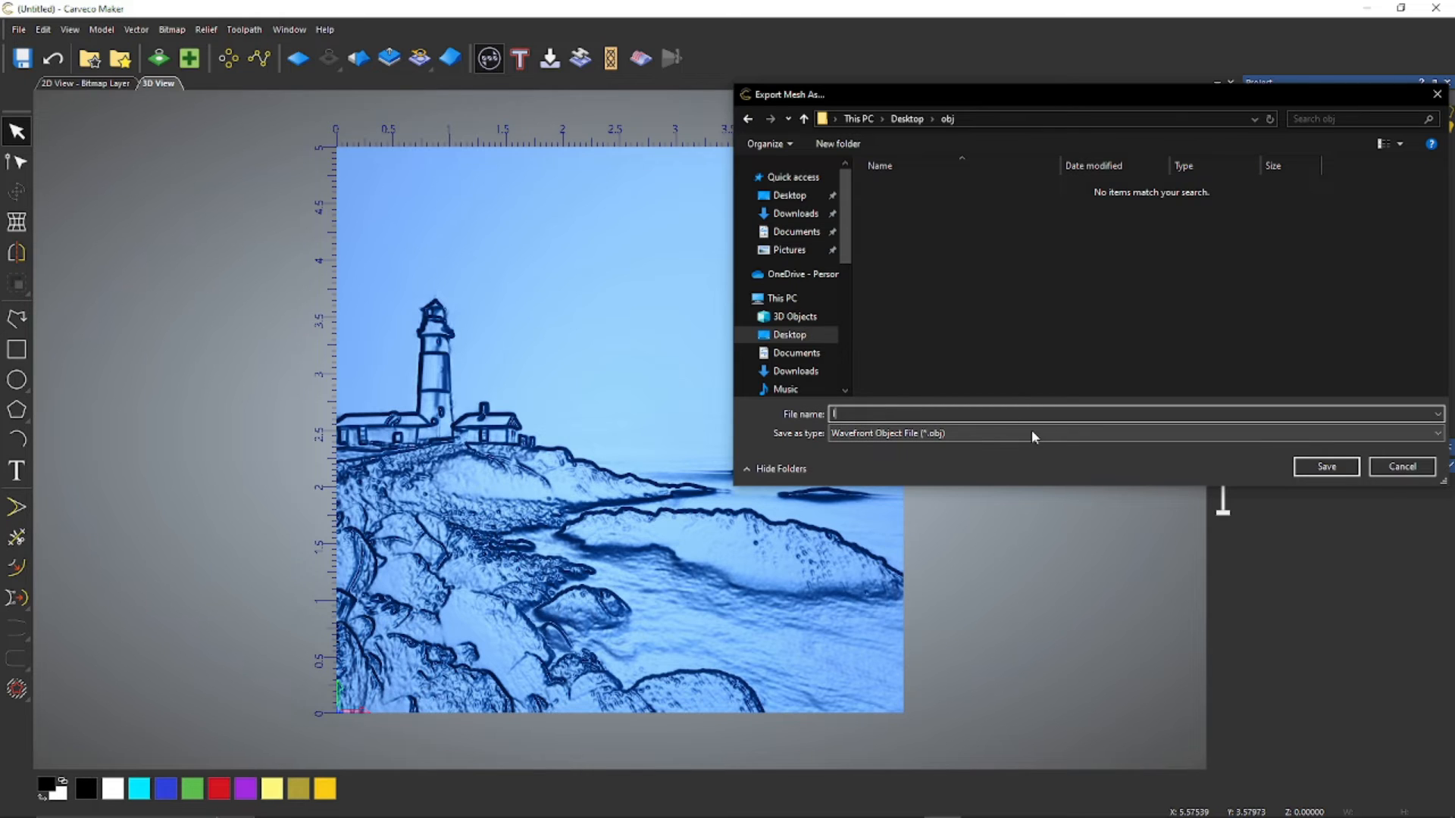
{"action": "type", "text": "lighthouse"}
{"action": "left_click", "coordinate": [1327, 467]}
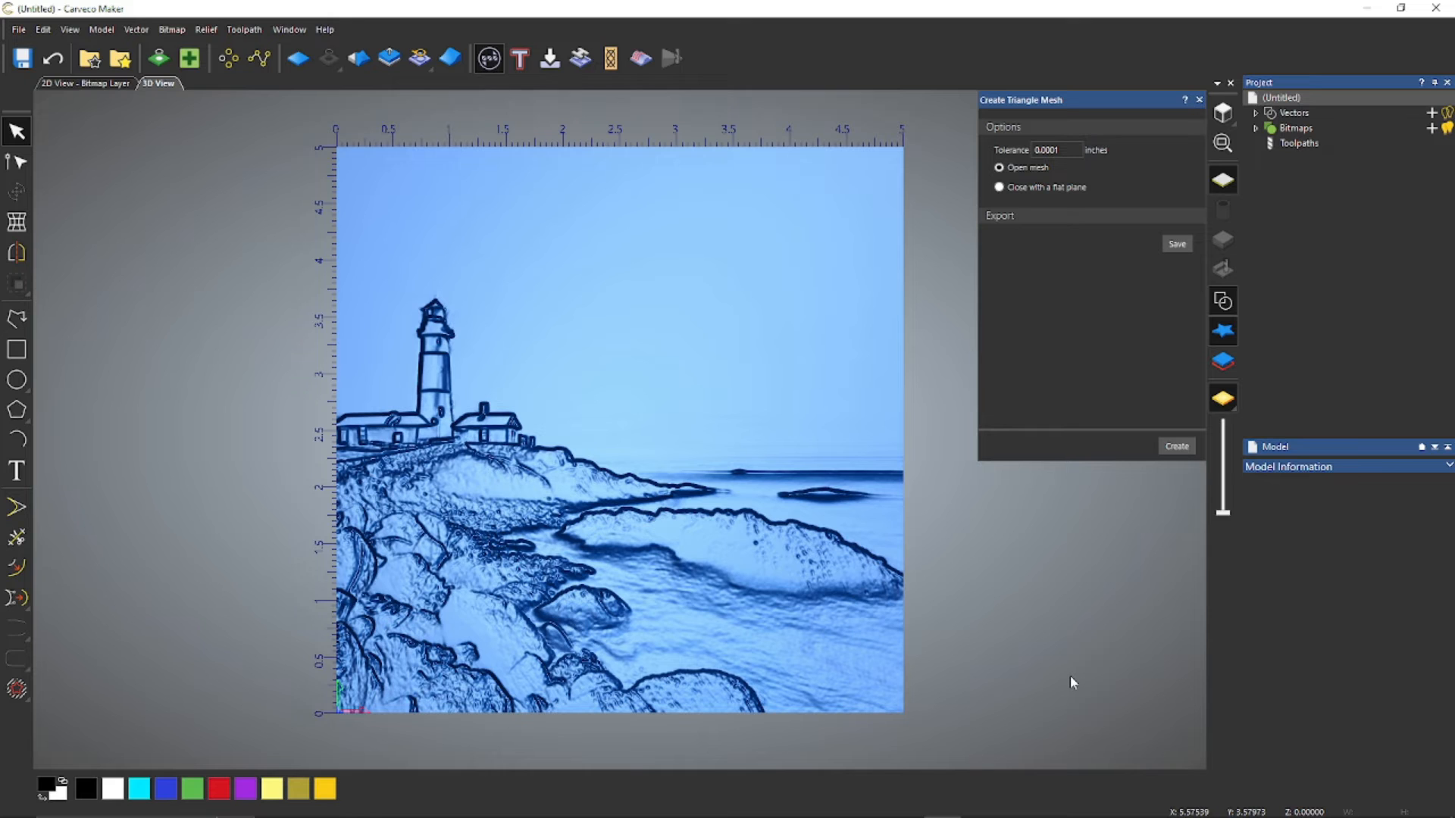
Switch to Blender and import lighthouse.obj from the obj folder on the Desktop.
{"action": "left_click", "coordinate": [1367, 10]}
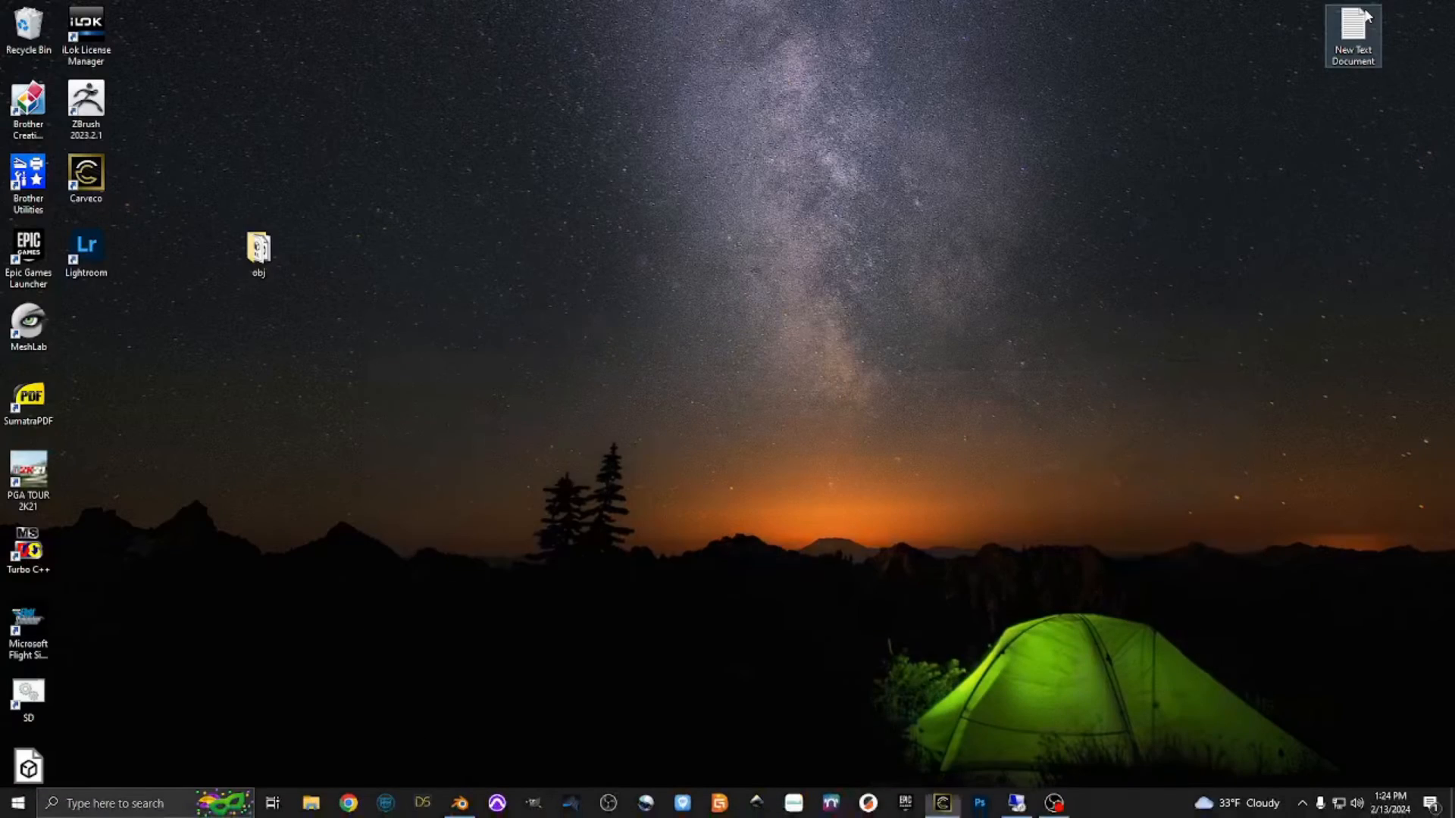
{"action": "left_click", "coordinate": [460, 803]}
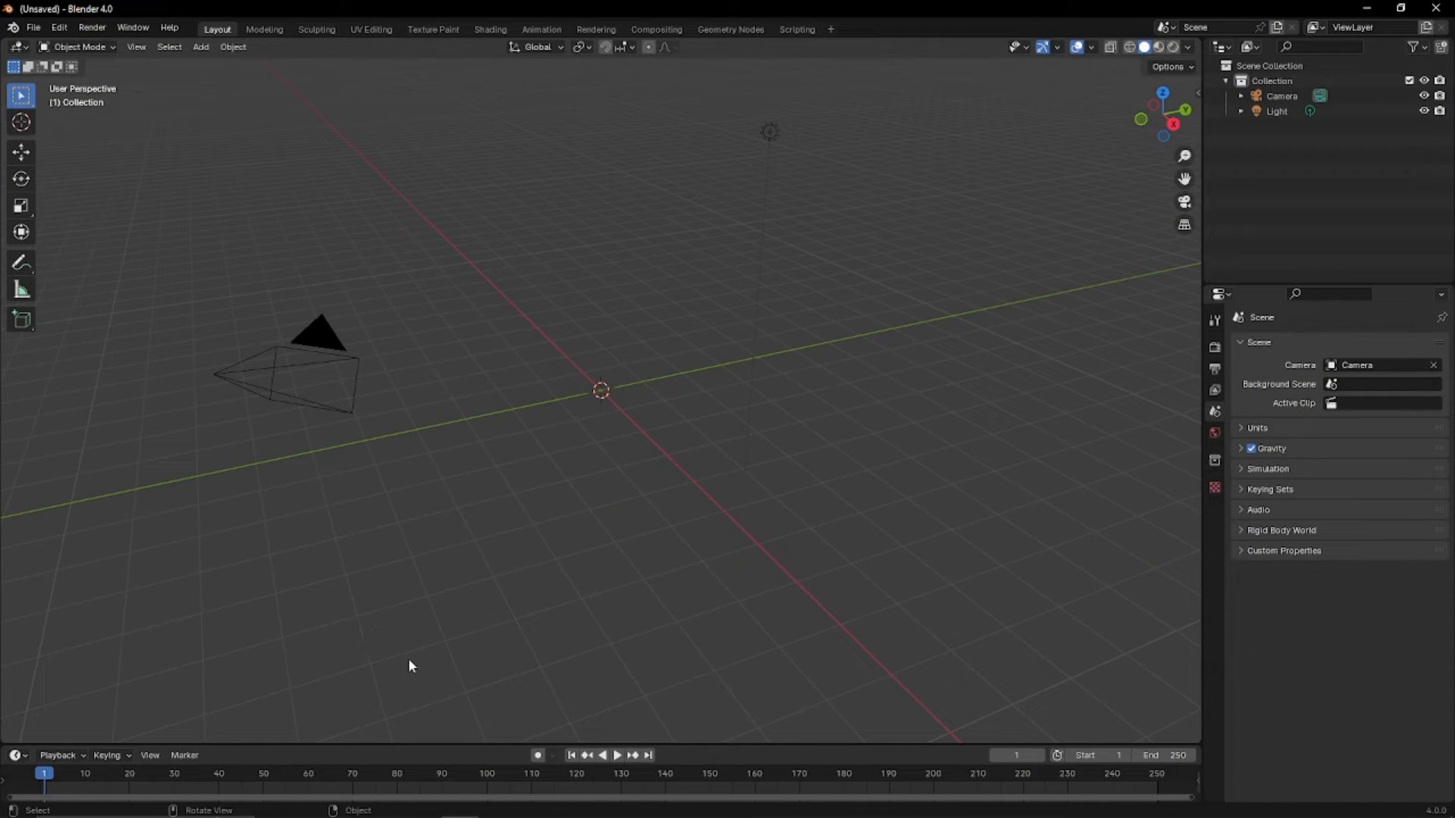
{"action": "left_click", "coordinate": [35, 29]}
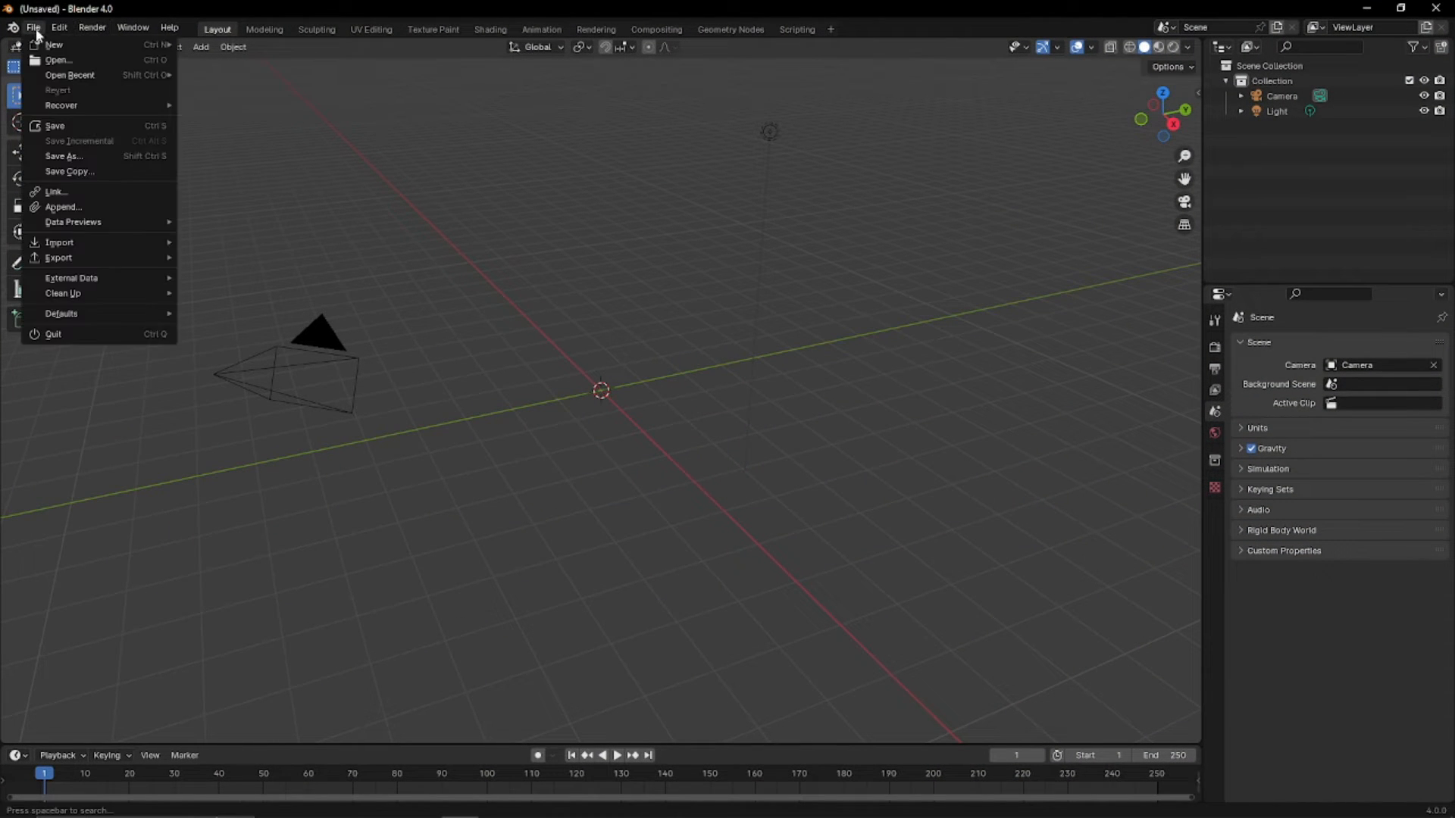
{"action": "mouse_move", "coordinate": [71, 245]}
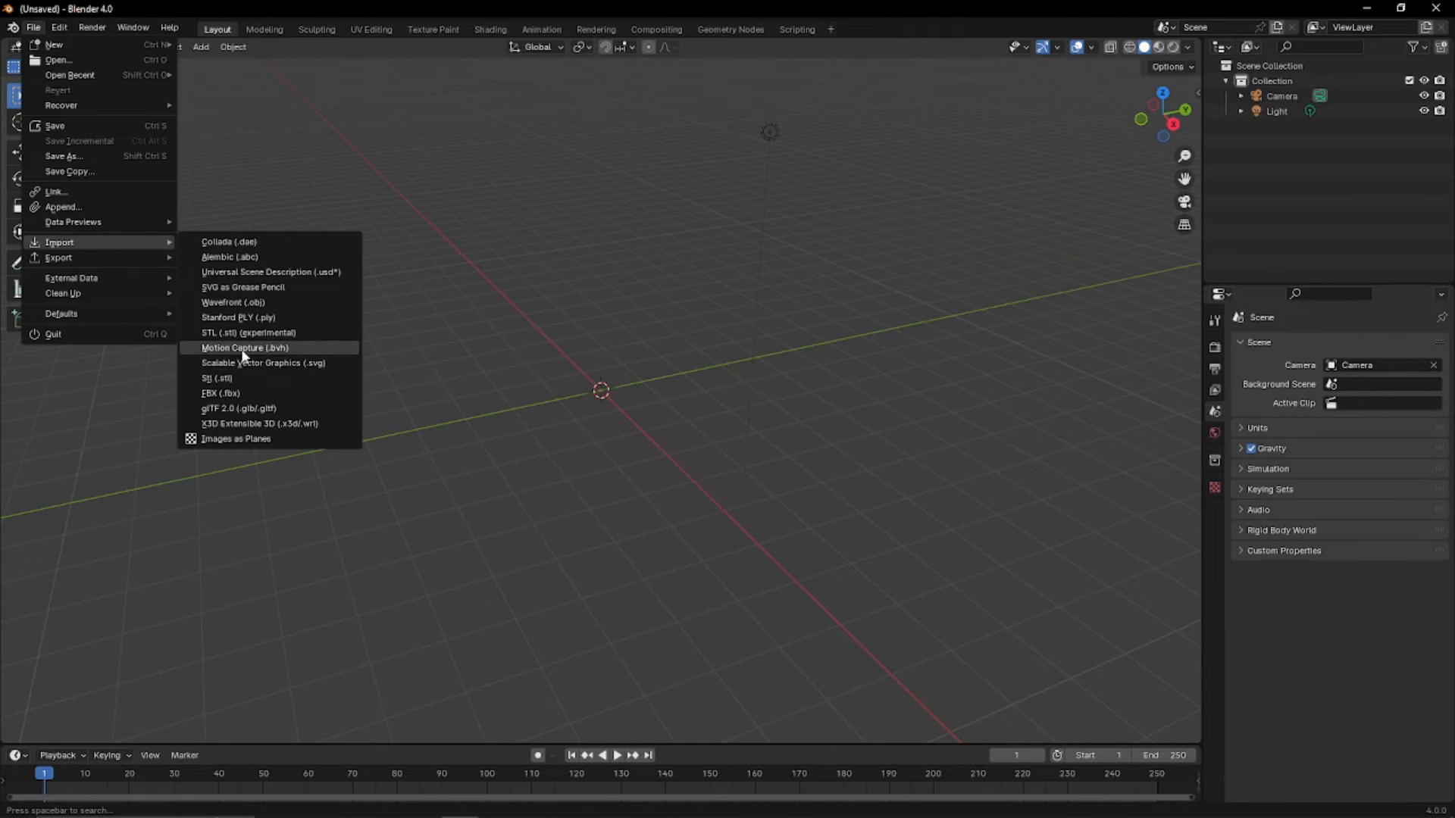
{"action": "left_click", "coordinate": [220, 305]}
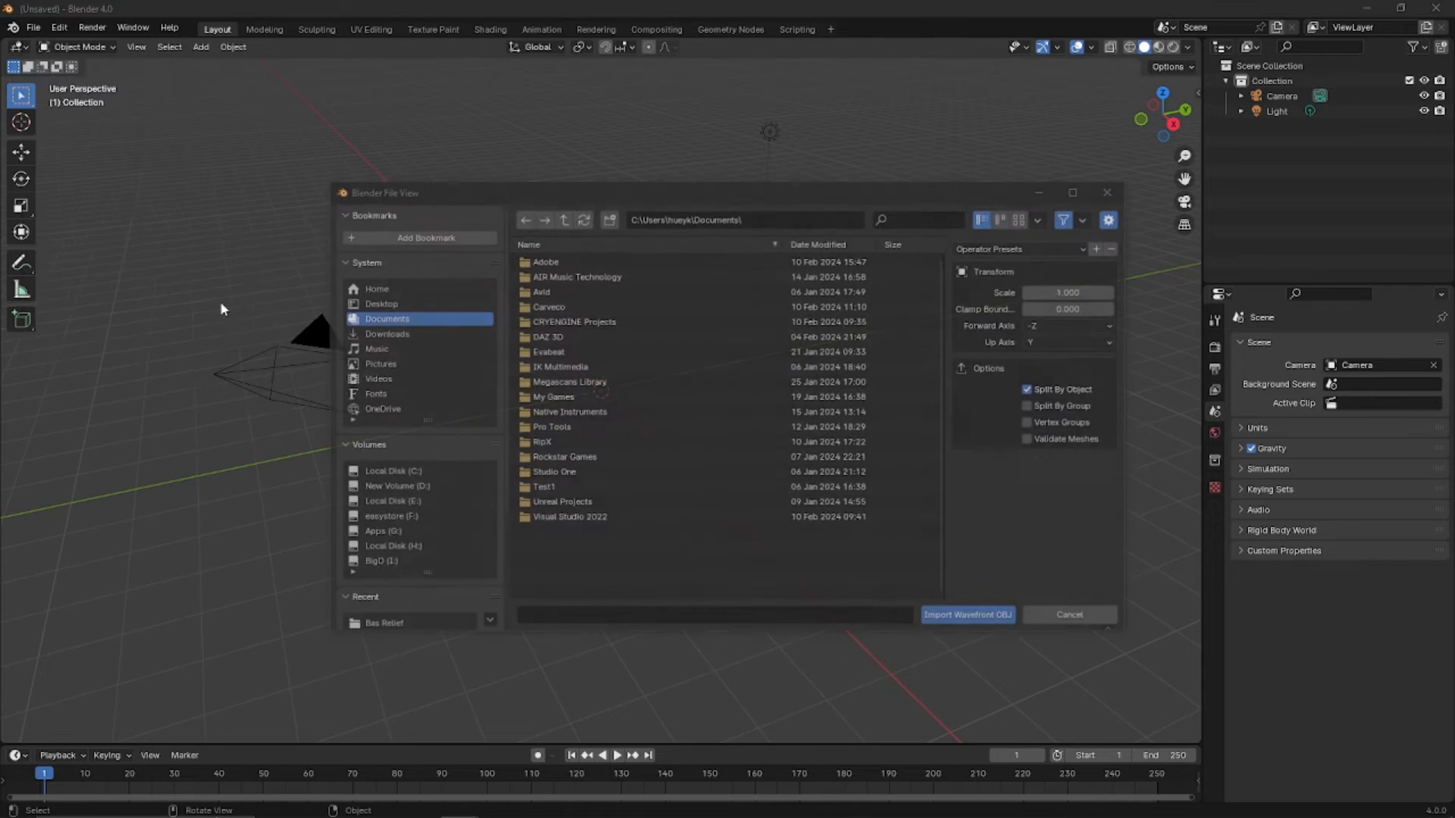
{"action": "left_click", "coordinate": [378, 306]}
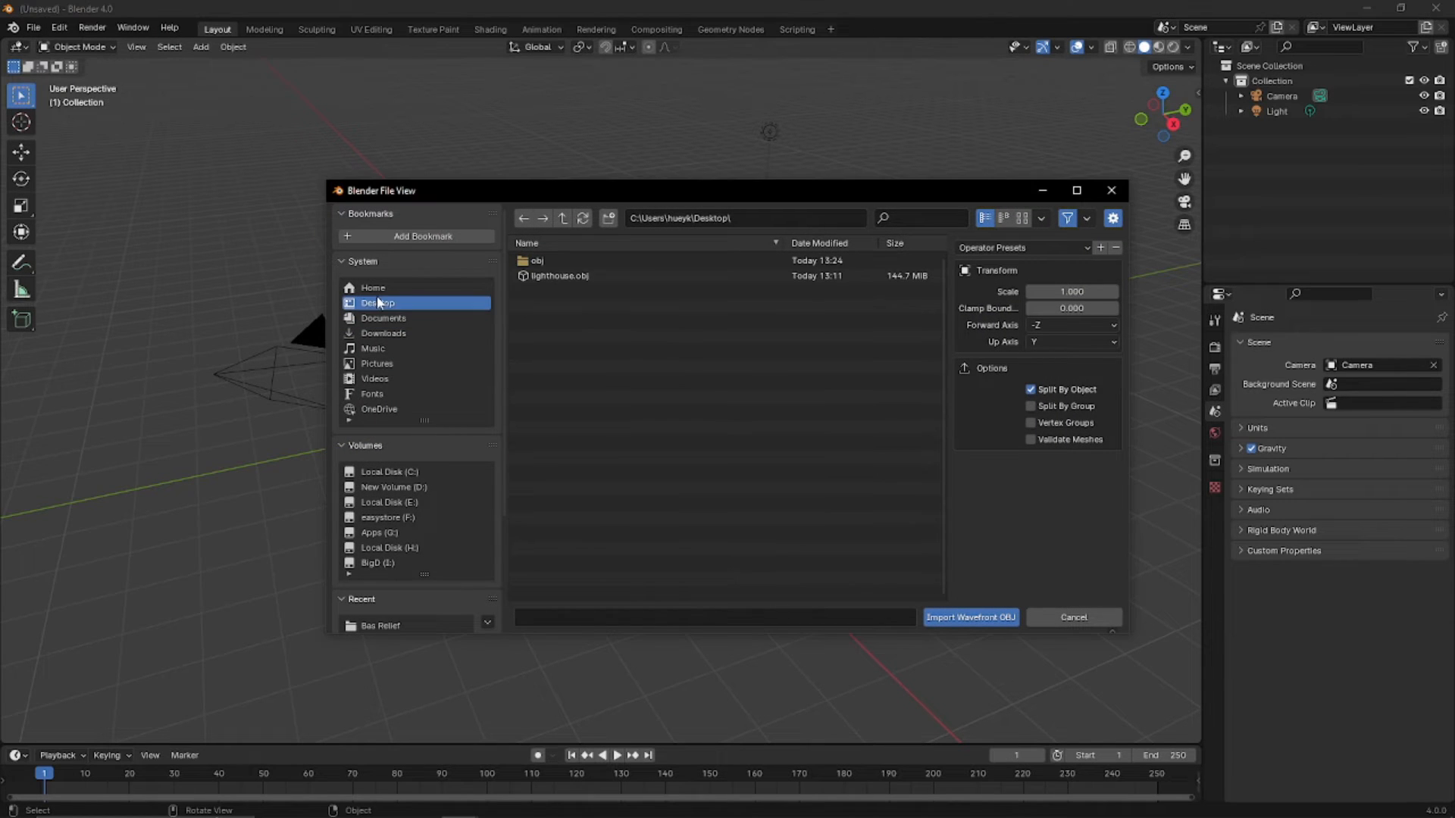
{"action": "left_click", "coordinate": [541, 260]}
{"action": "double_click", "coordinate": [542, 259]}
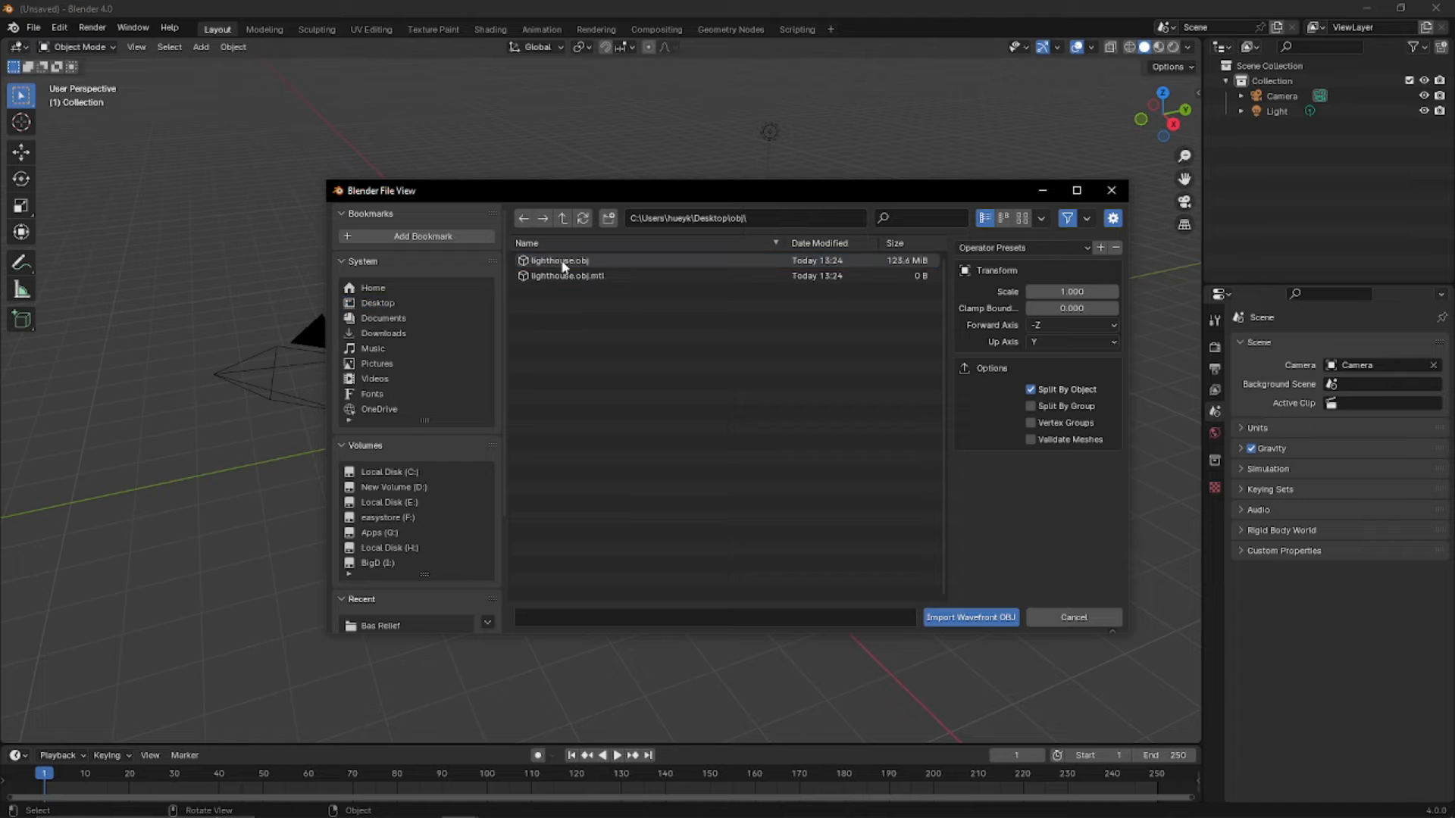
{"action": "left_click", "coordinate": [547, 262]}
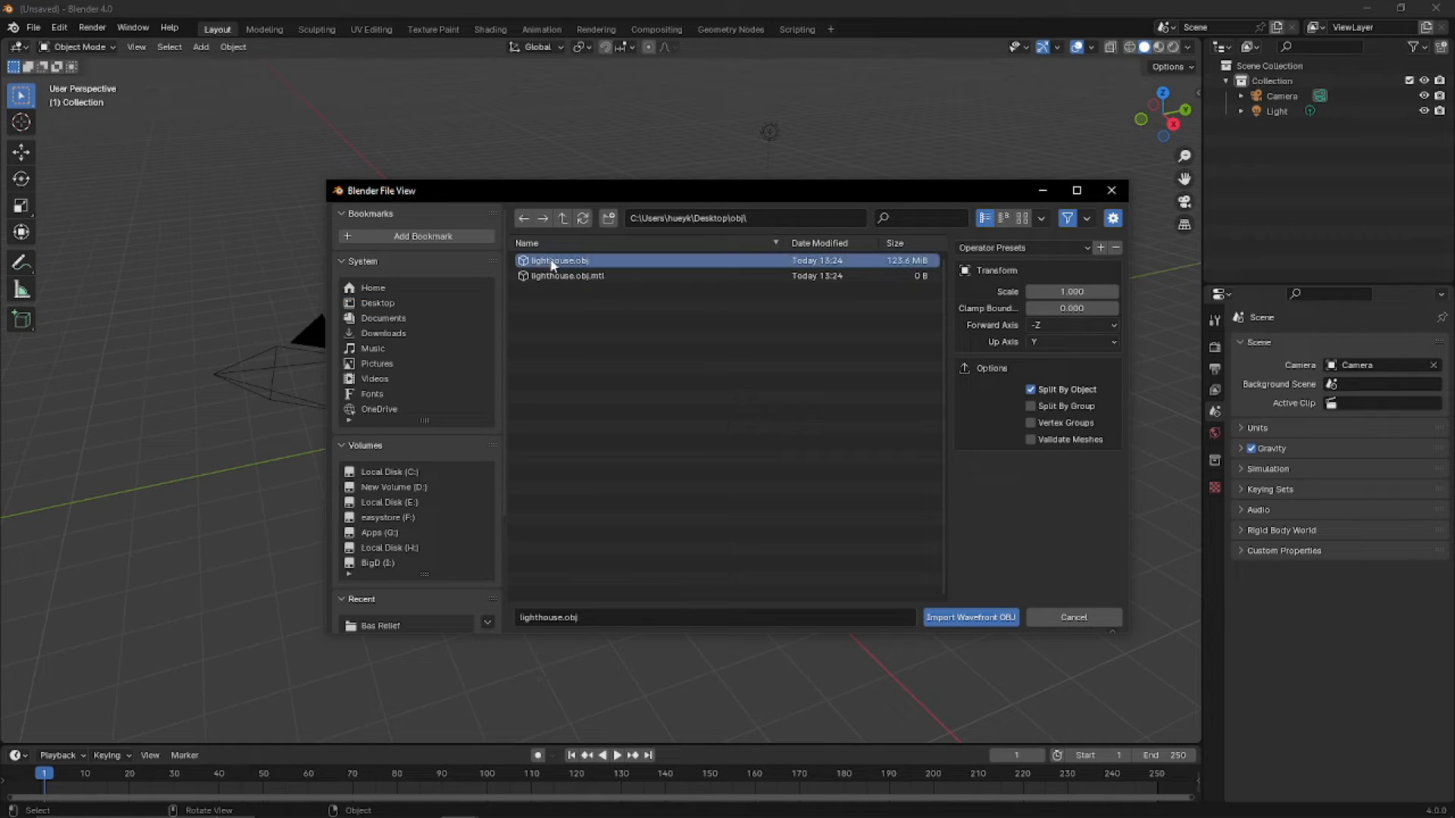
{"action": "left_click", "coordinate": [960, 617]}
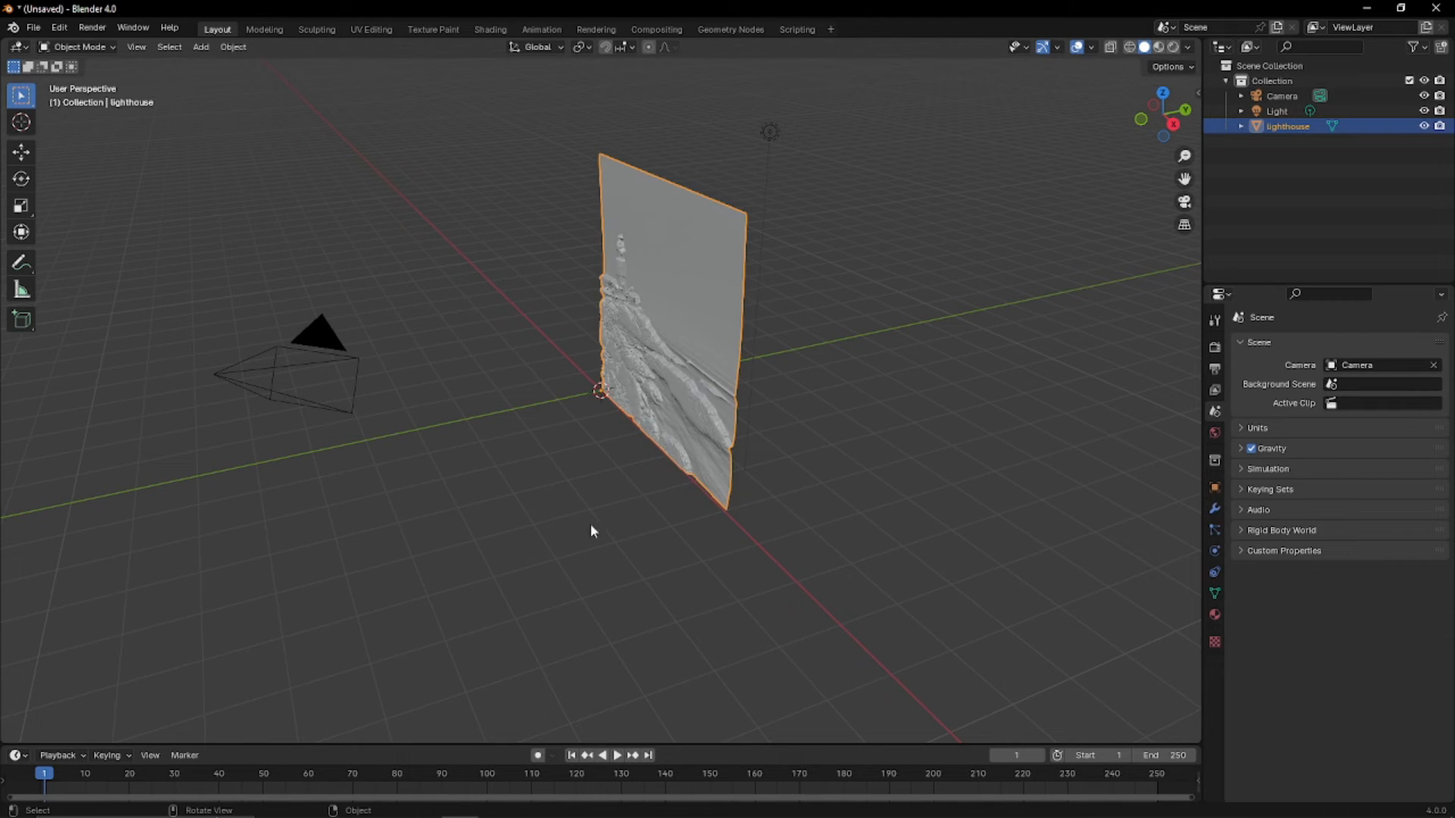
Enter Edit Mode on the lighthouse mesh, select all its geometry and reduce the selection to the boundary loop.
{"action": "middle_click_drag", "start_coordinate": [836, 540], "coordinate": [452, 532]}
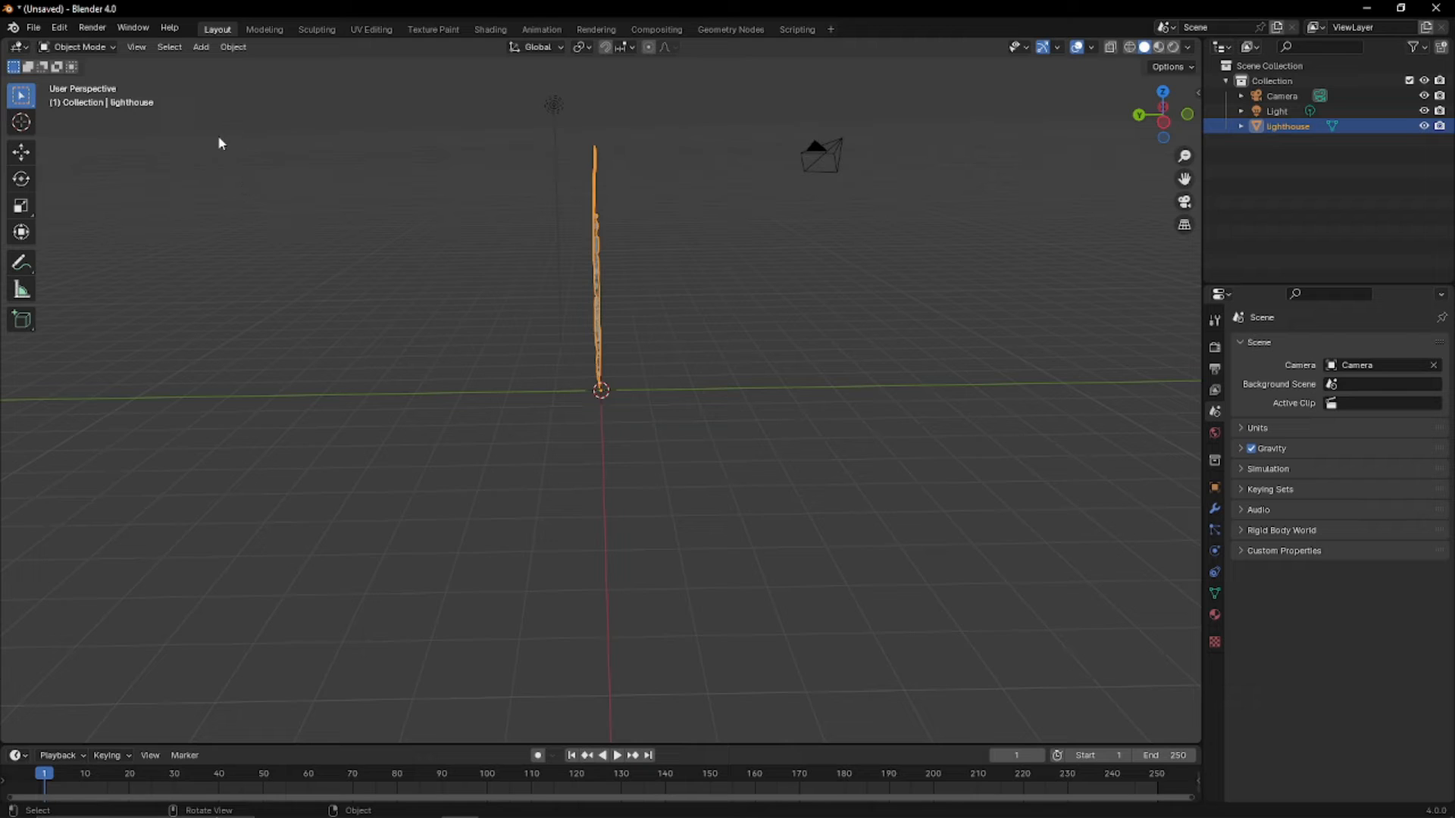
{"action": "left_click", "coordinate": [76, 50]}
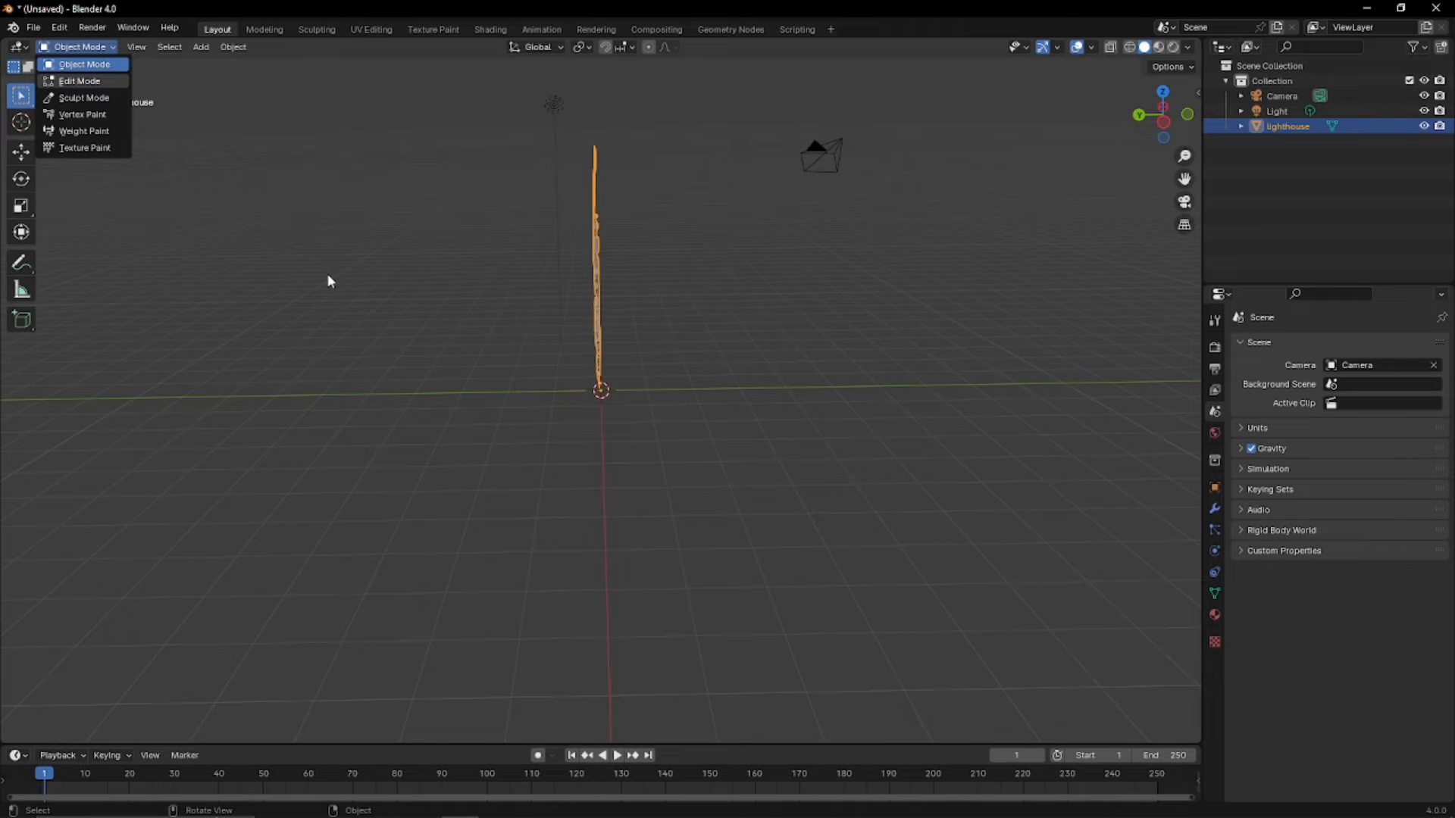
{"action": "key", "text": "Tab"}
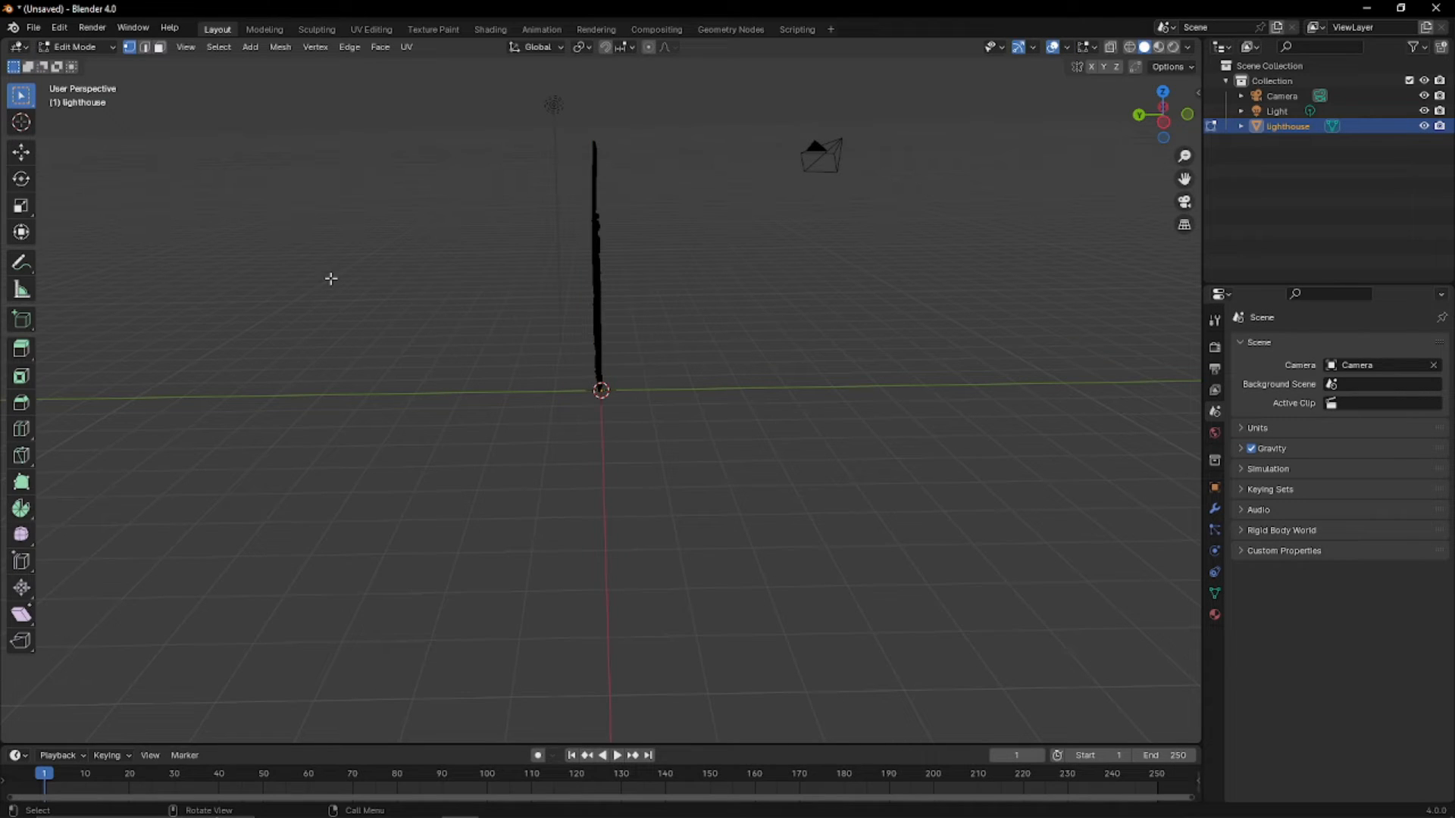
{"action": "left_click", "coordinate": [217, 47]}
{"action": "left_click", "coordinate": [229, 66]}
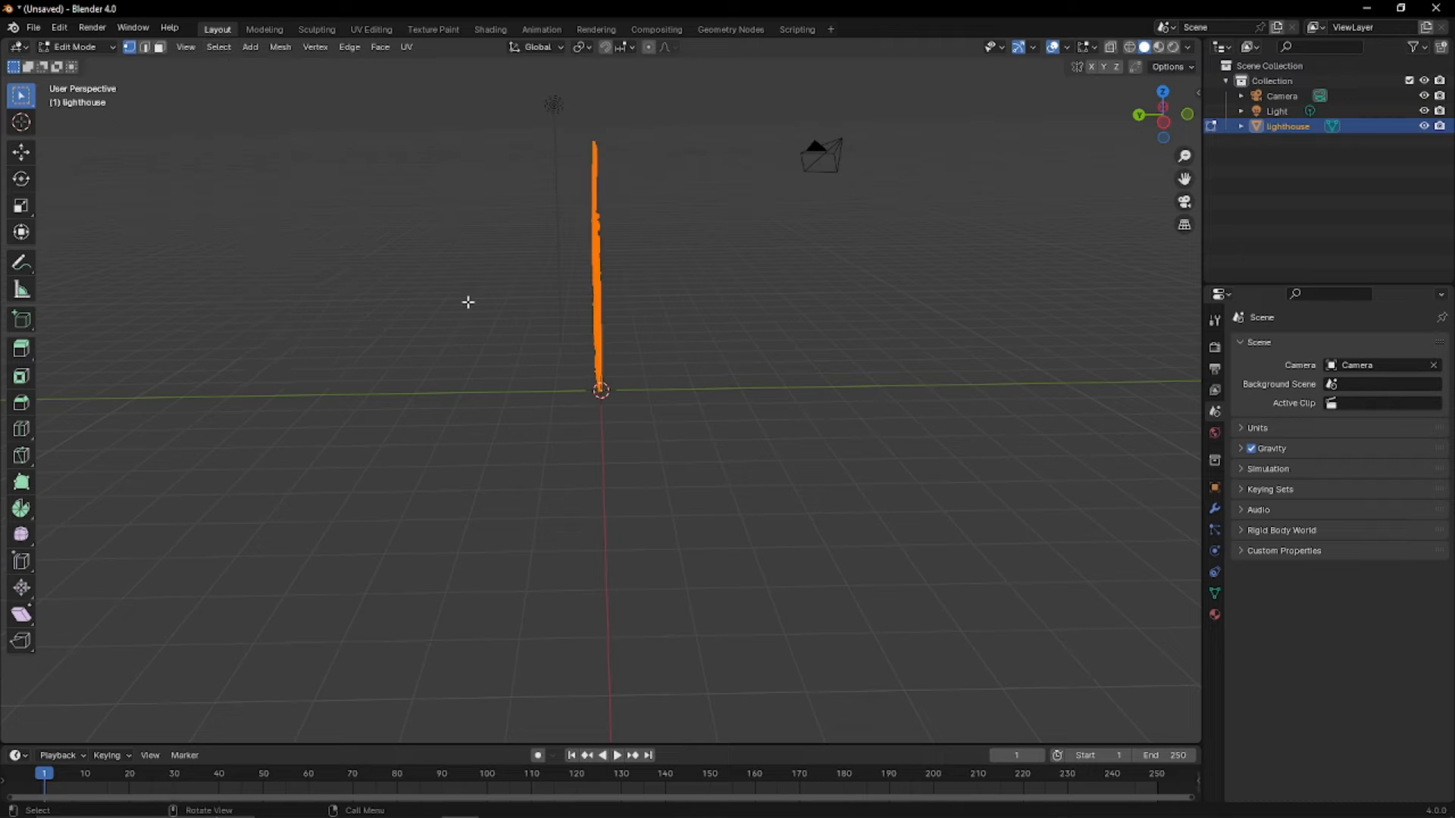
{"action": "left_click", "coordinate": [220, 48]}
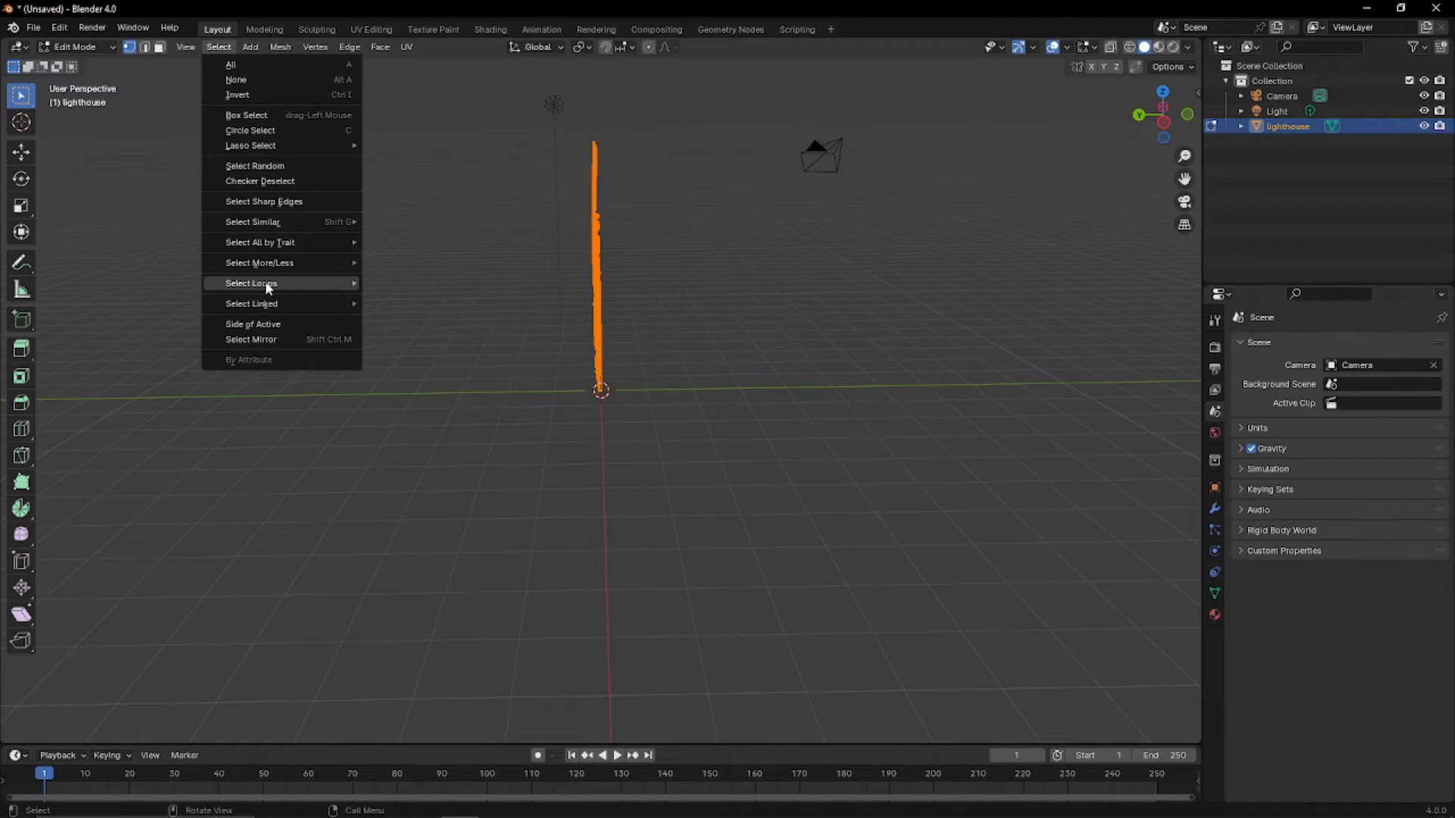
{"action": "mouse_move", "coordinate": [269, 285]}
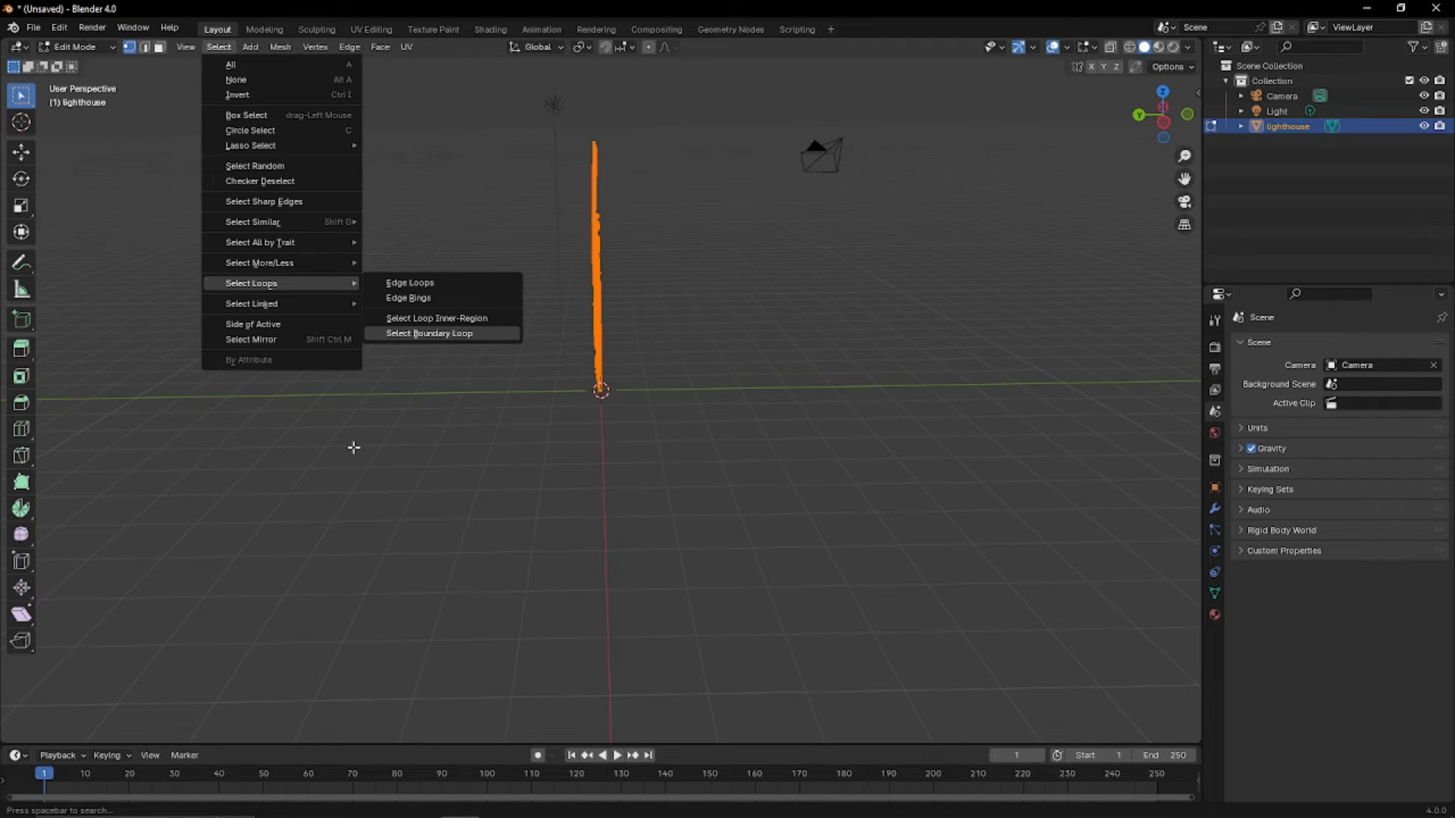
{"action": "key", "text": "Return"}
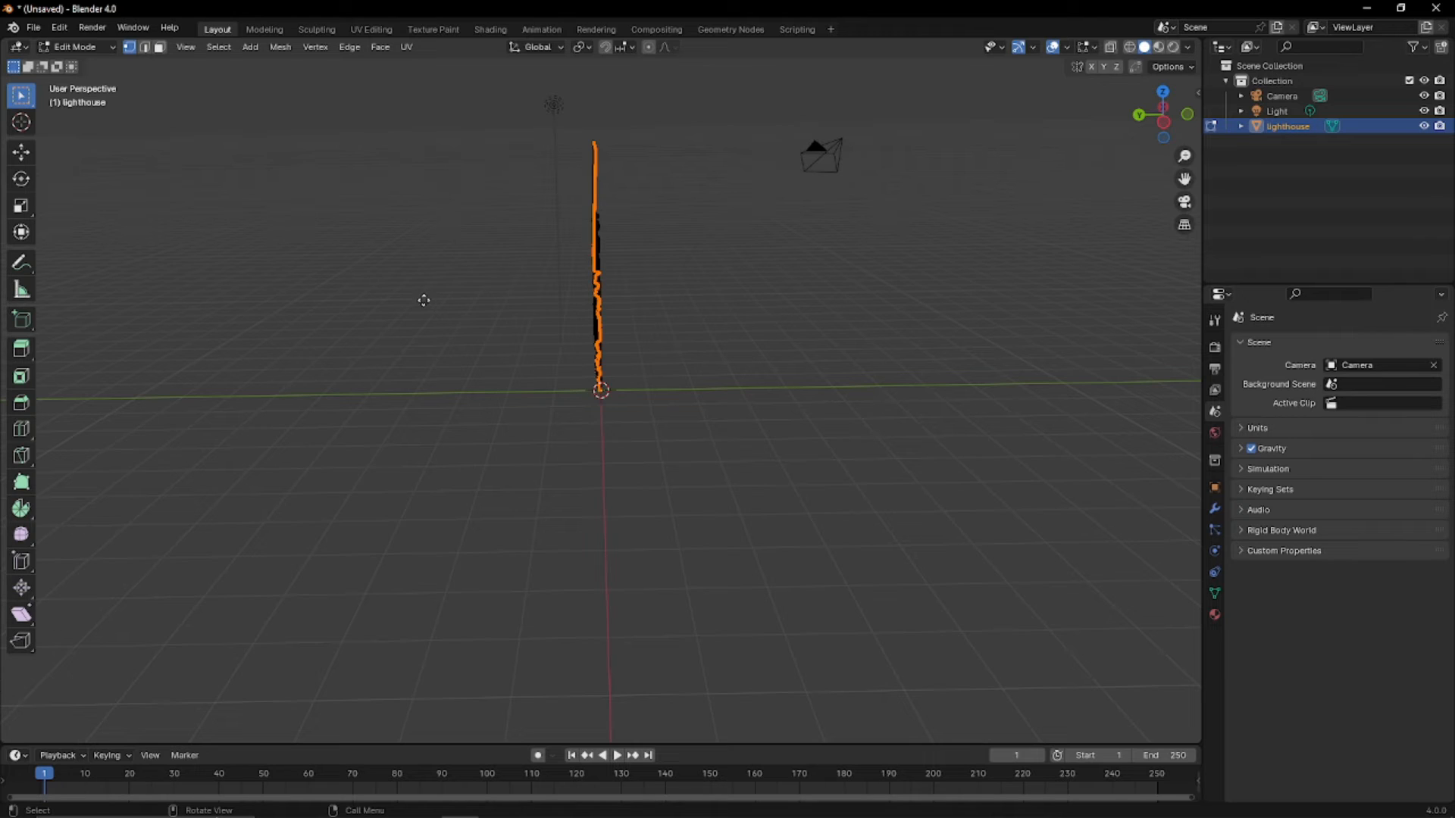
Extrude the selected boundary loop backwards about 0.34 m along Y and fill the open back with a face.
{"action": "key", "text": "g"}
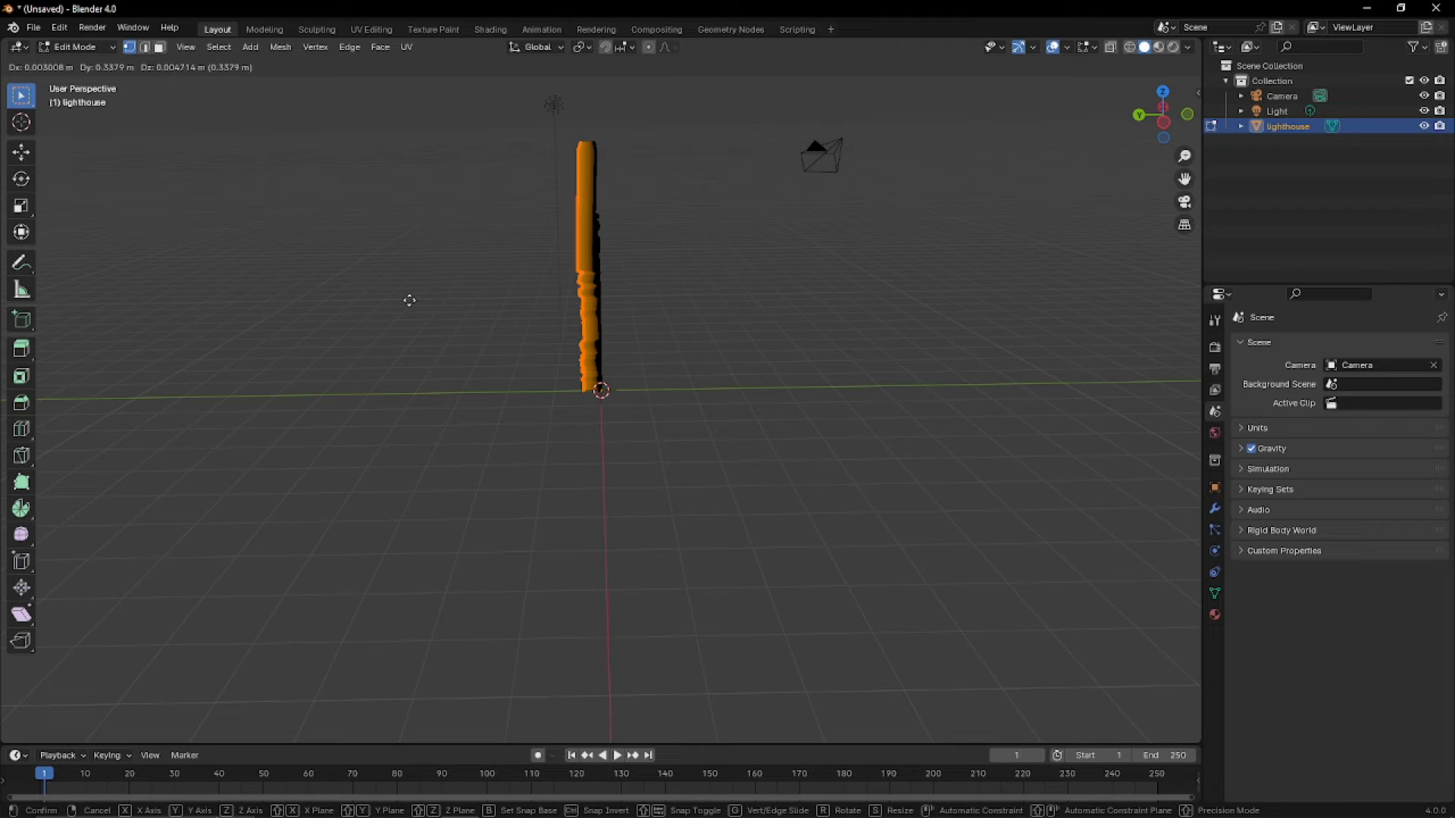
{"action": "left_click", "coordinate": [410, 300]}
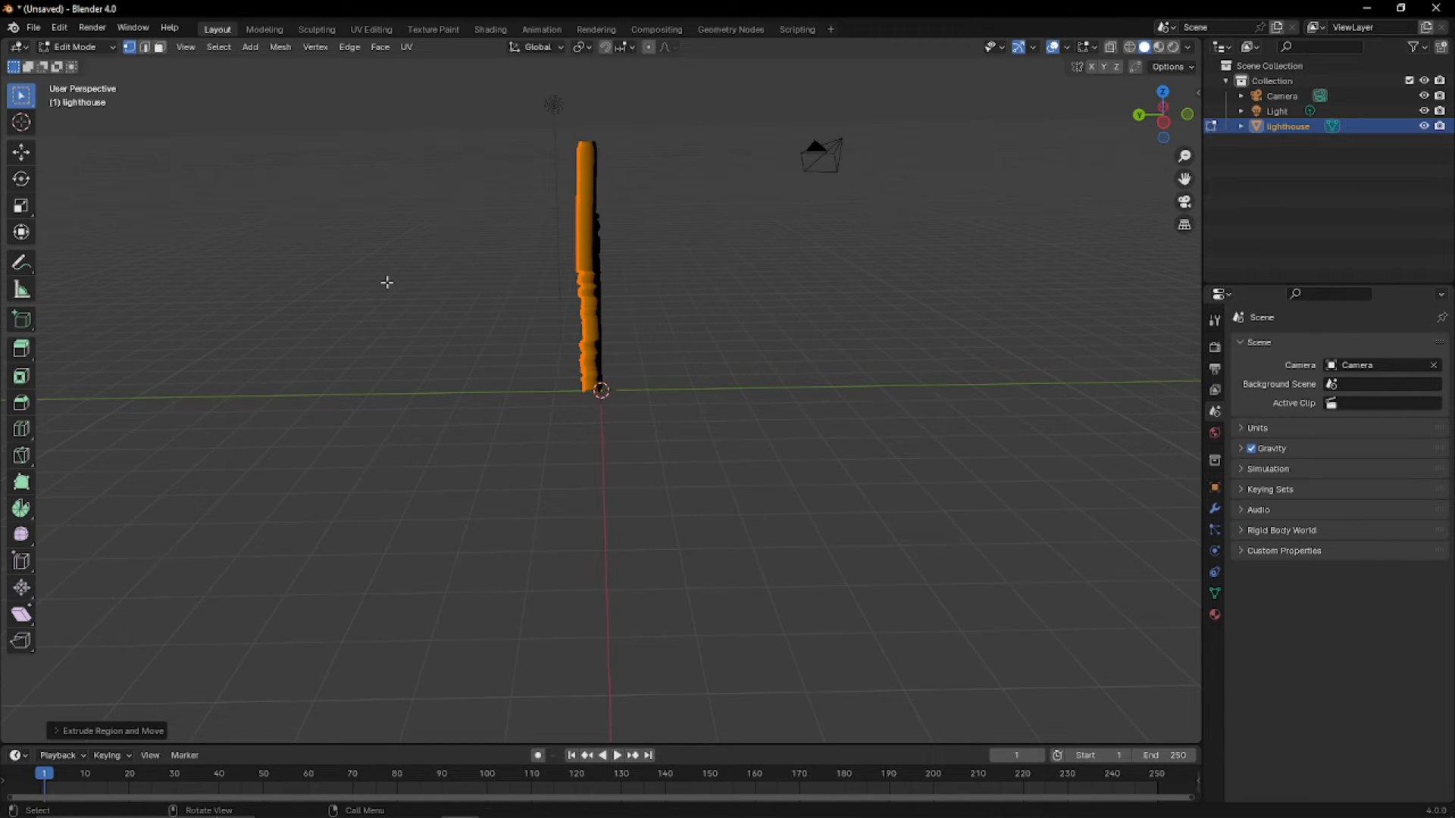
{"action": "middle_click_drag", "start_coordinate": [387, 282], "coordinate": [469, 253]}
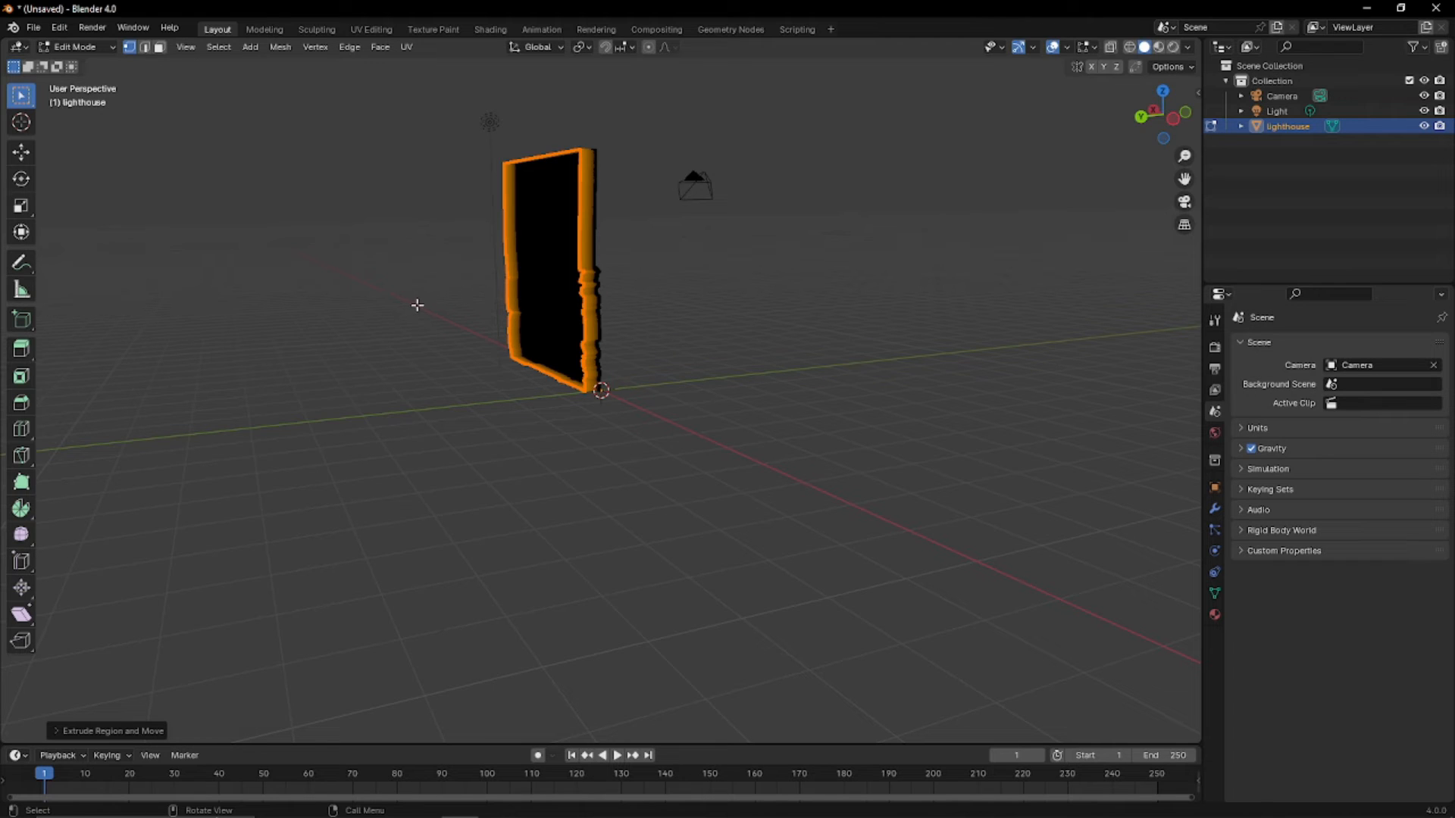
{"action": "key", "text": "f"}
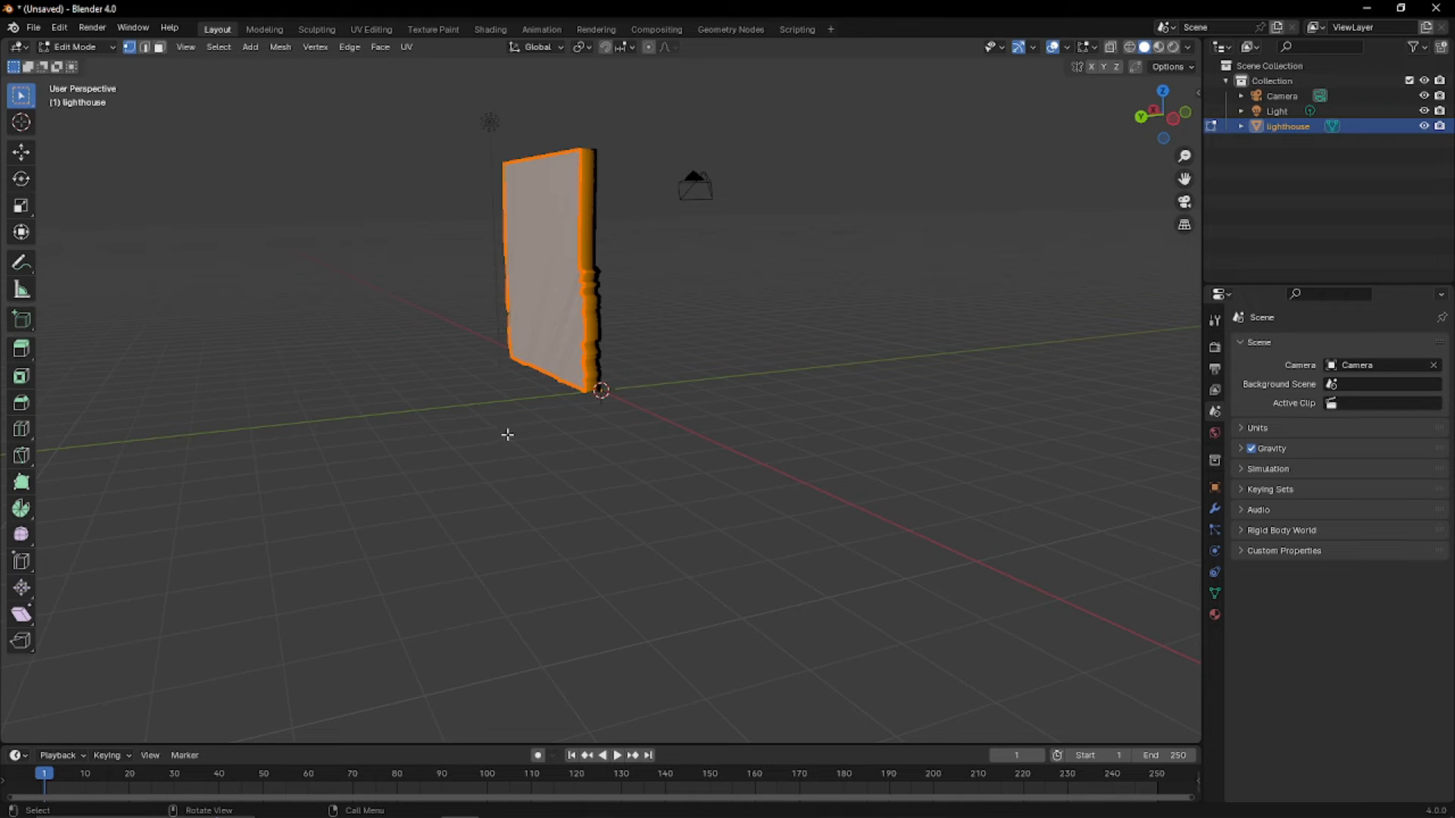
{"action": "middle_click_drag", "start_coordinate": [740, 452], "coordinate": [708, 487]}
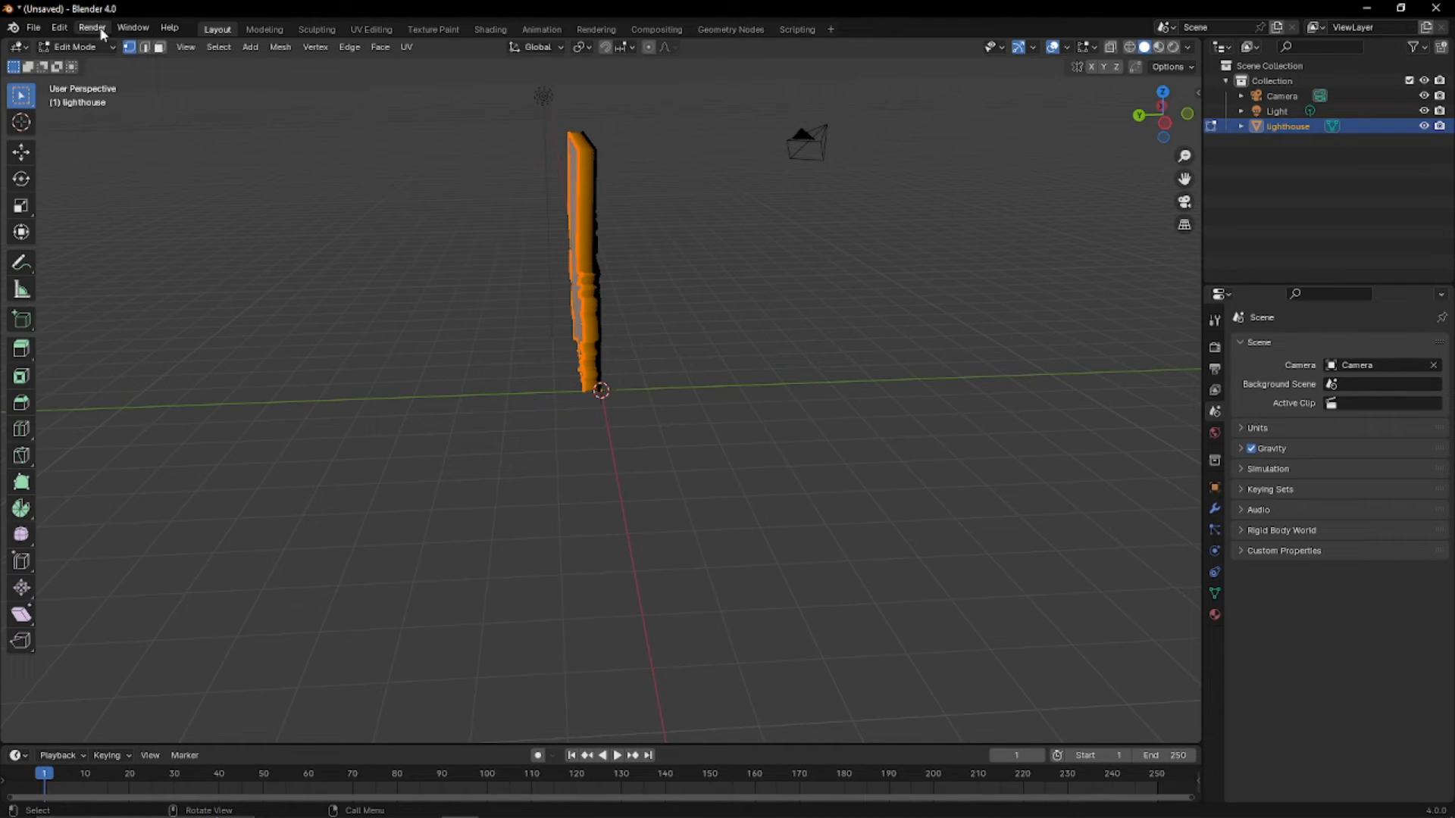
Return the lighthouse mesh to Object Mode and inspect the front of the relief.
{"action": "left_click", "coordinate": [80, 47]}
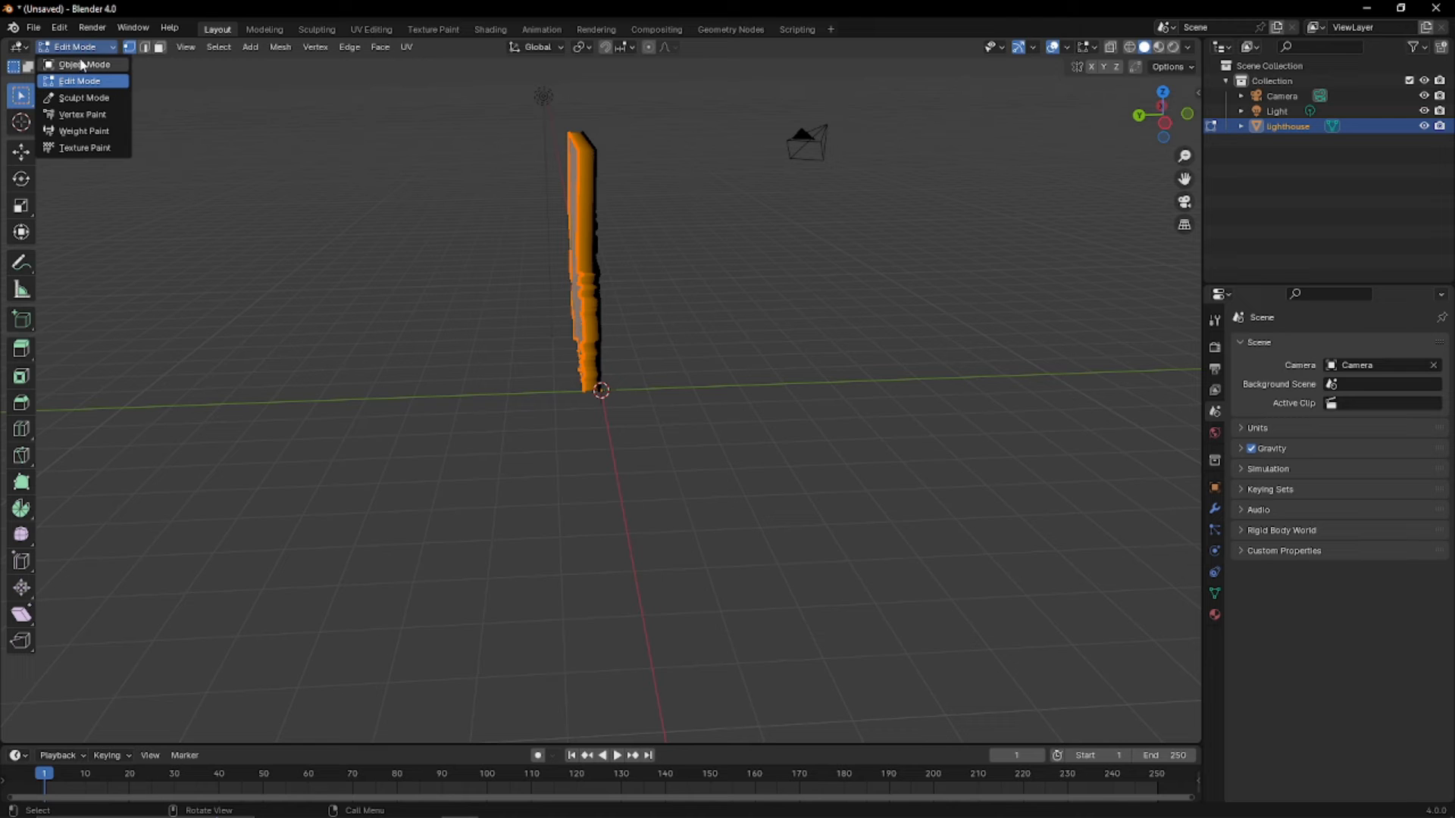
{"action": "key", "text": "Tab"}
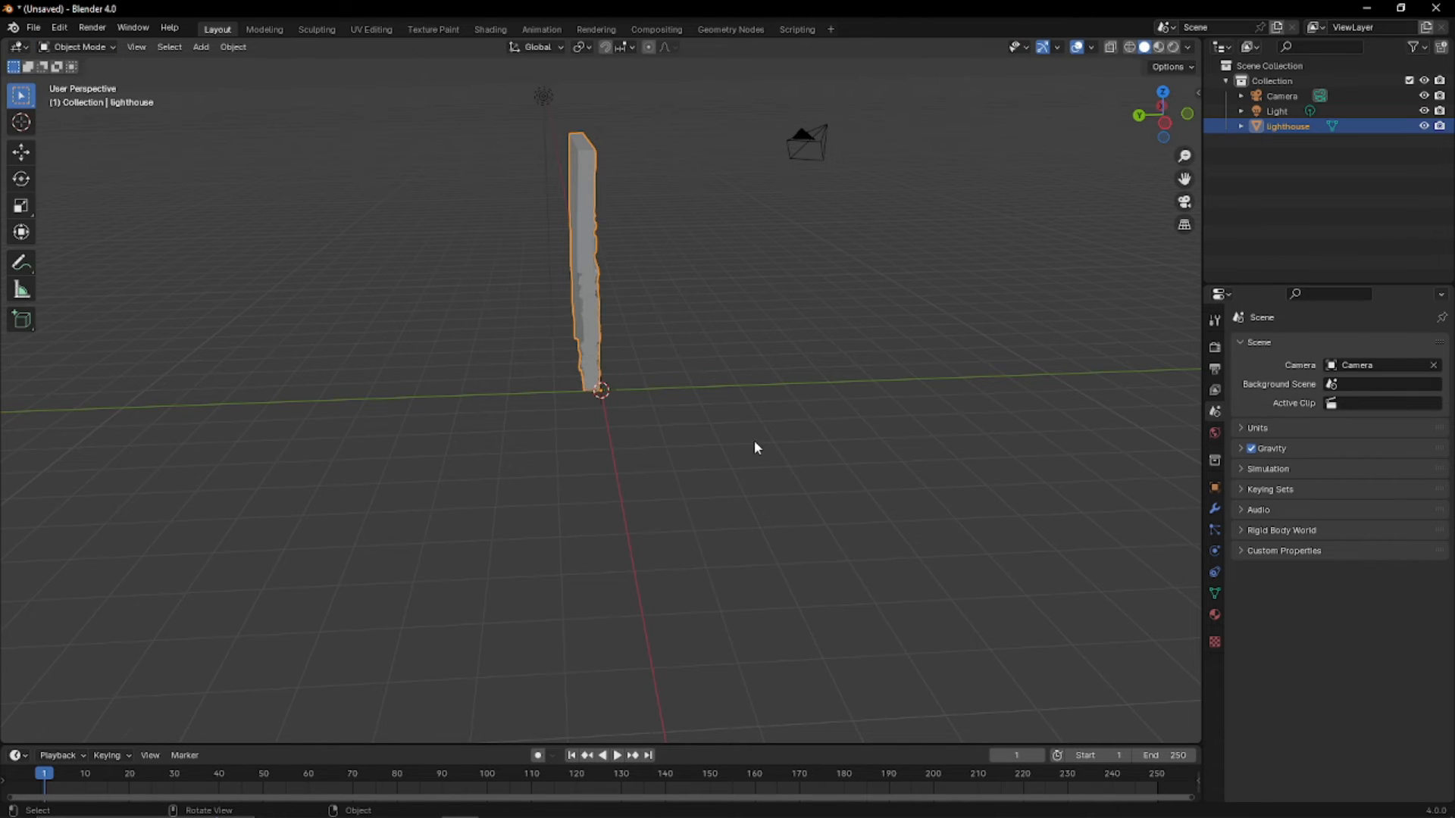
{"action": "middle_click_drag", "start_coordinate": [755, 447], "coordinate": [578, 435]}
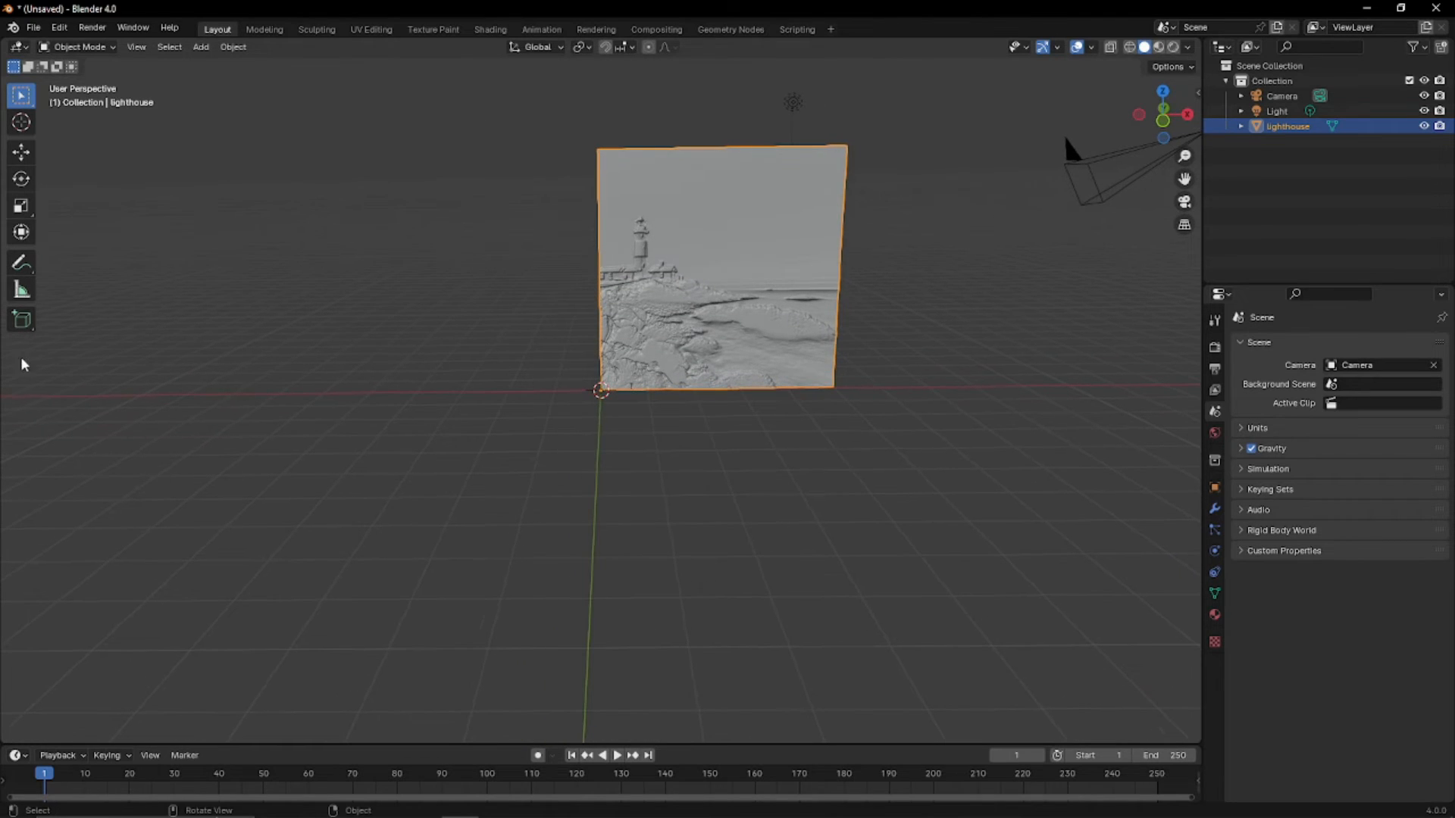
Export the lighthouse mesh in STL format to the obj folder on the Desktop under the name lighthouse.
{"action": "left_click", "coordinate": [34, 29]}
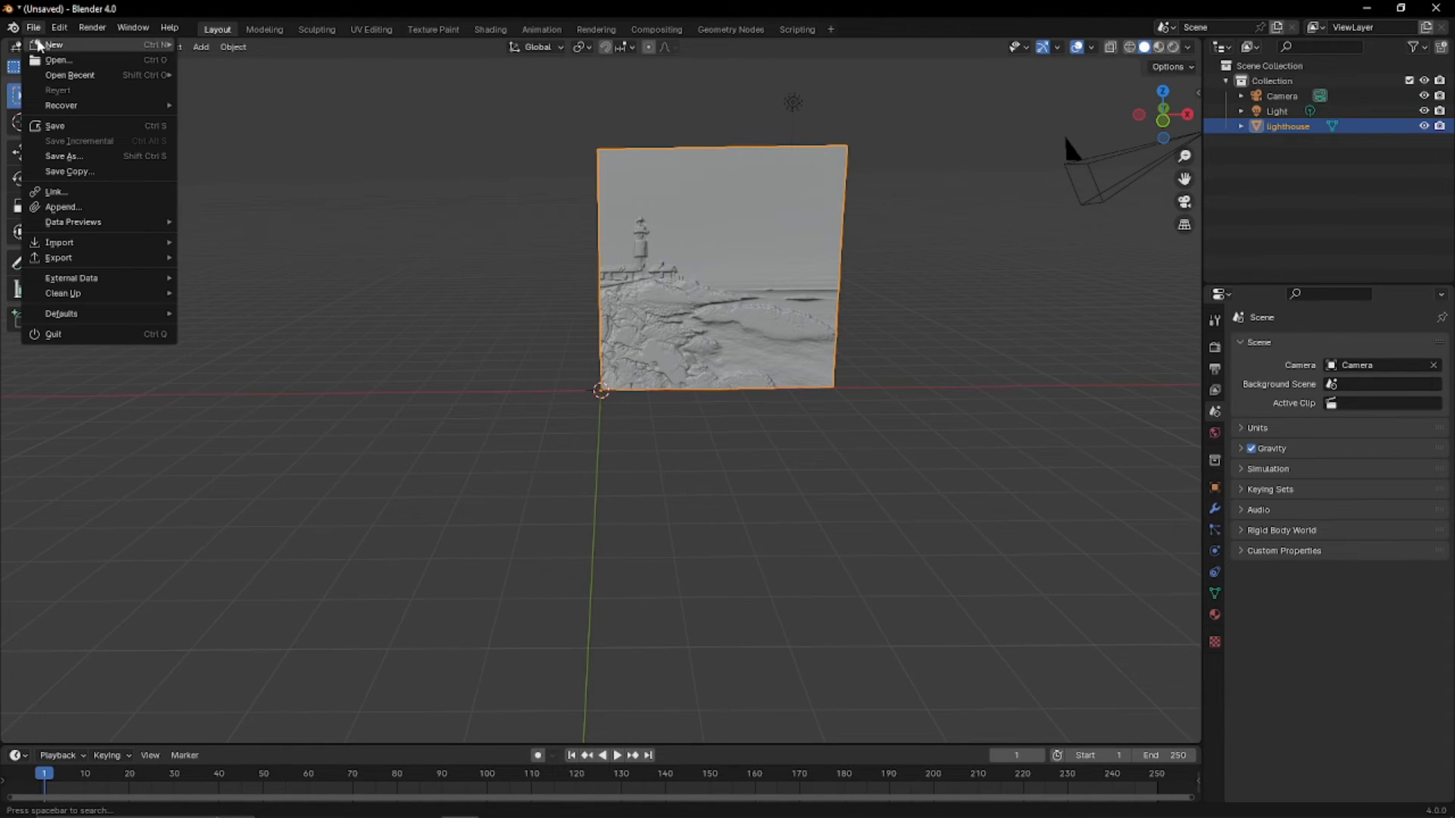
{"action": "mouse_move", "coordinate": [79, 263]}
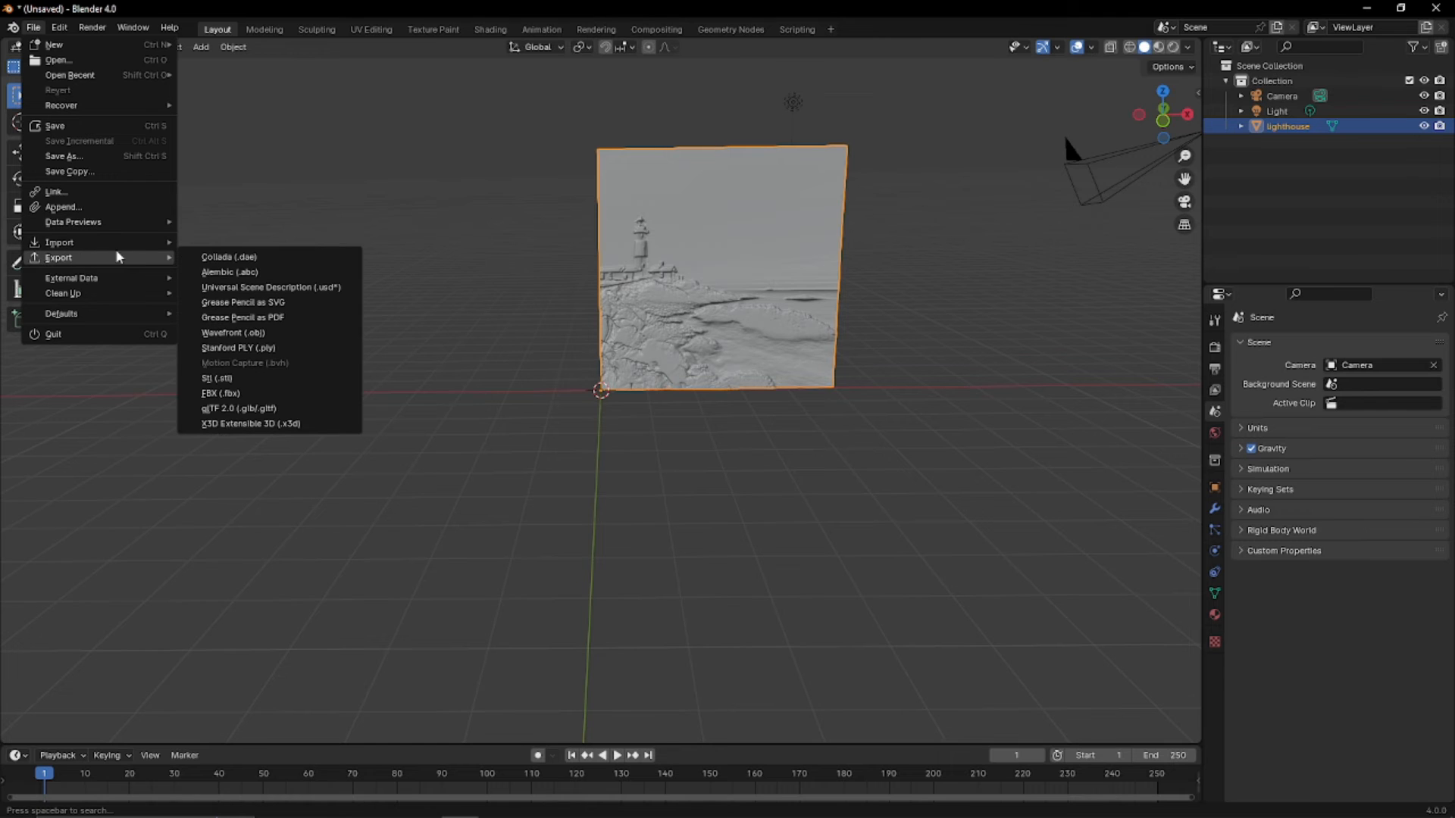
{"action": "left_click", "coordinate": [244, 379]}
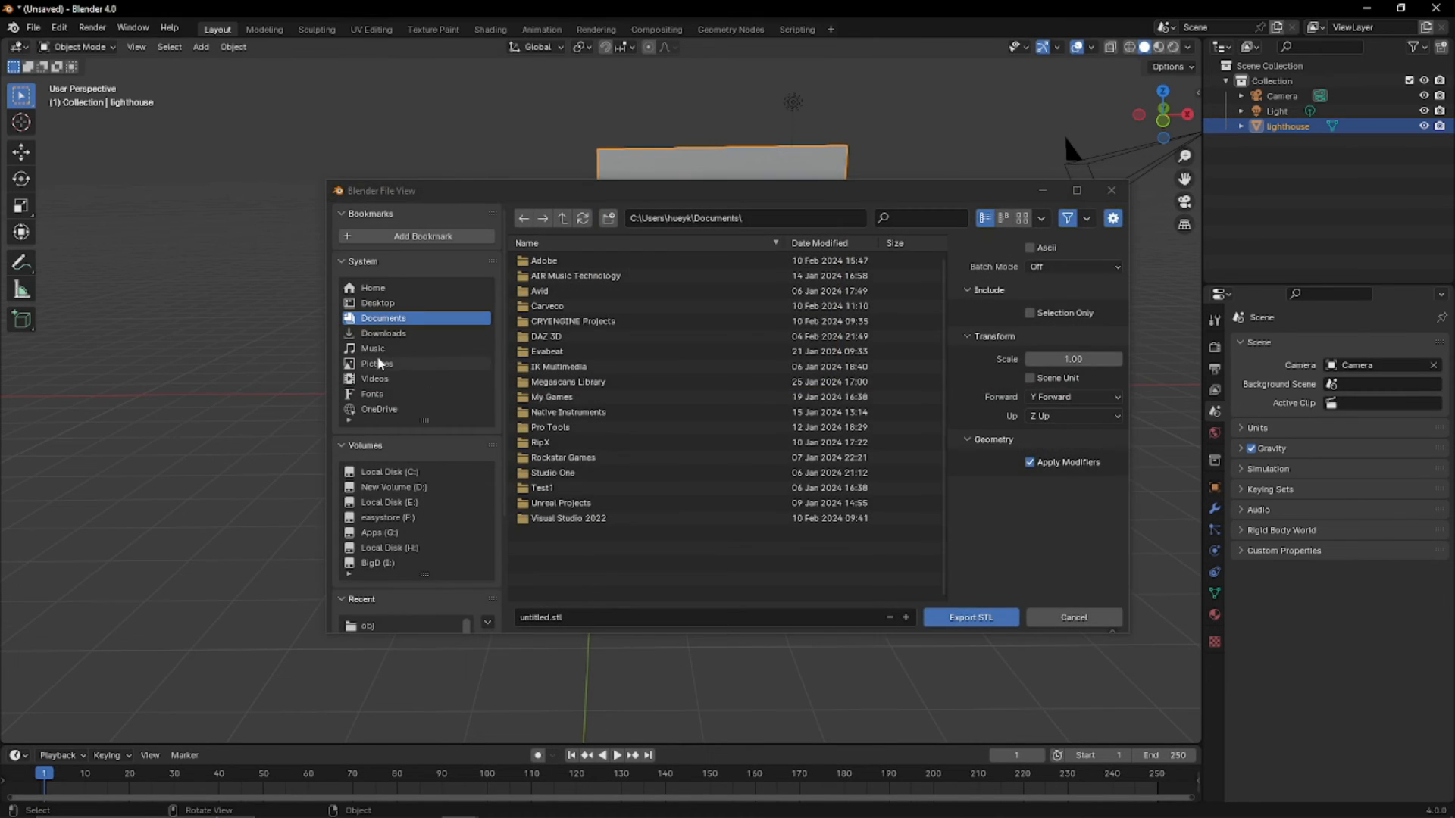
{"action": "left_click", "coordinate": [376, 303]}
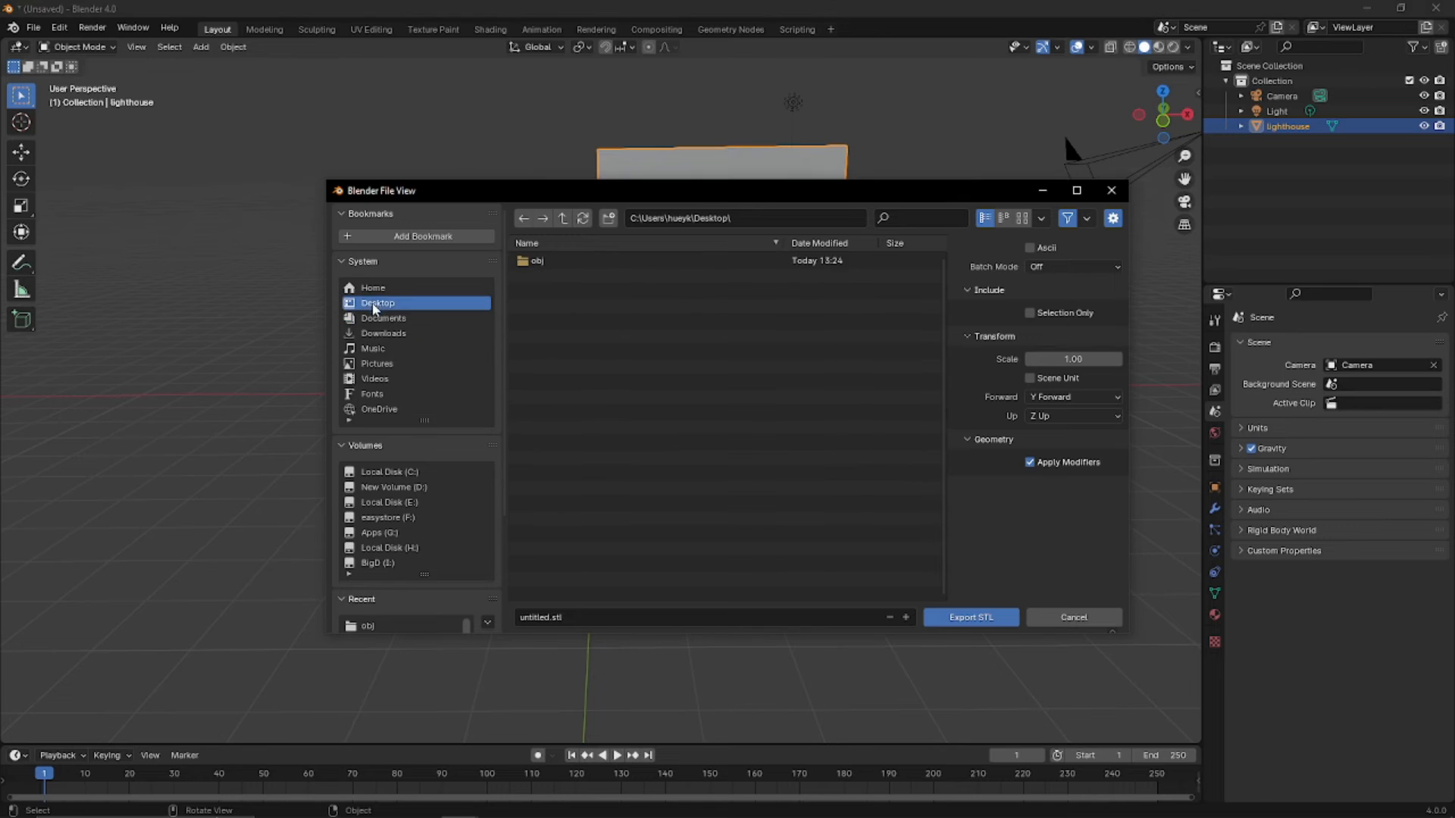
{"action": "left_click", "coordinate": [528, 264]}
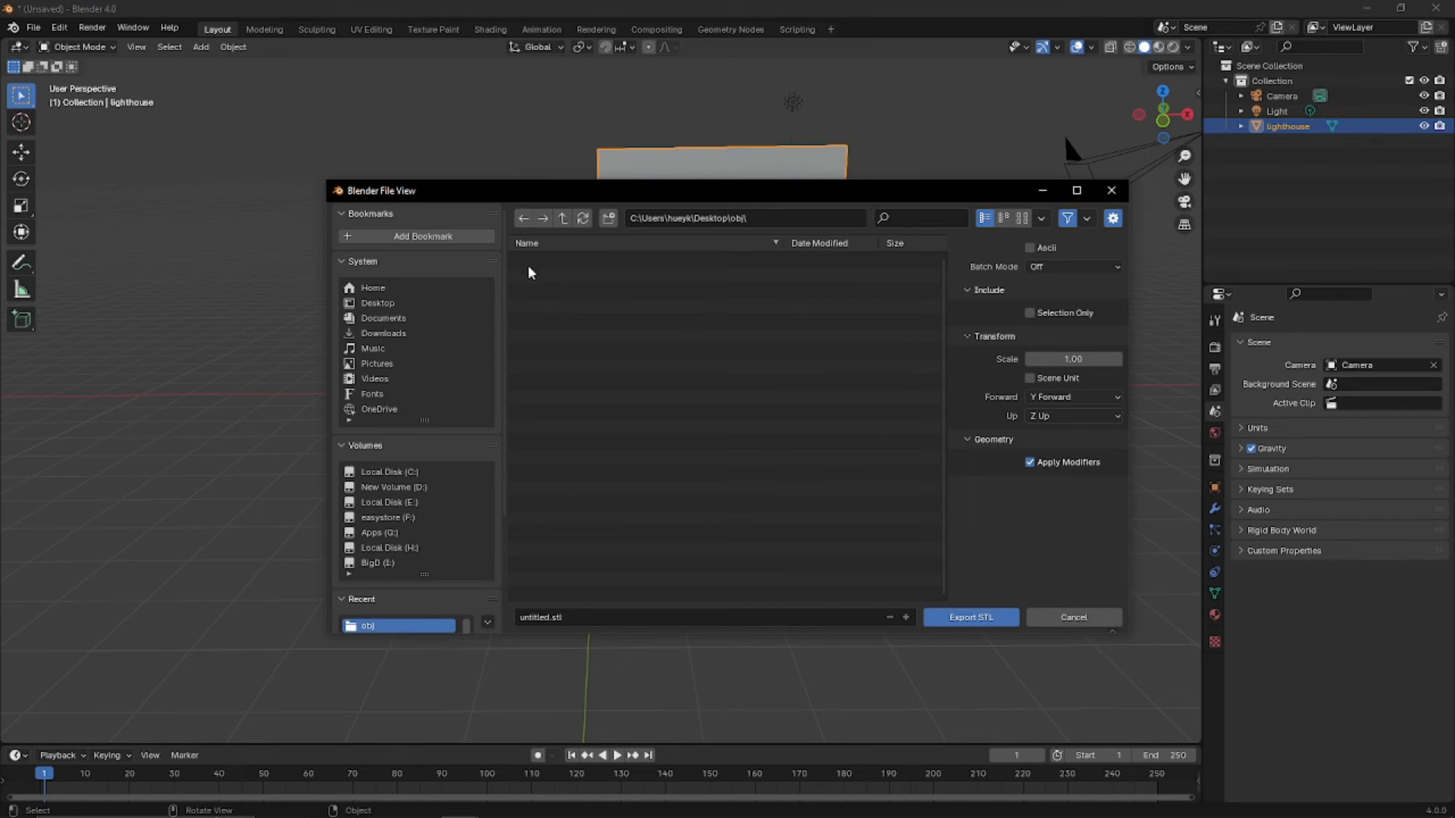
{"action": "left_click", "coordinate": [541, 620]}
{"action": "left_click", "coordinate": [534, 617]}
{"action": "double_click", "coordinate": [535, 617]}
{"action": "type", "text": "lighthouse"}
{"action": "left_click", "coordinate": [970, 619]}
{"action": "left_click", "coordinate": [968, 620]}
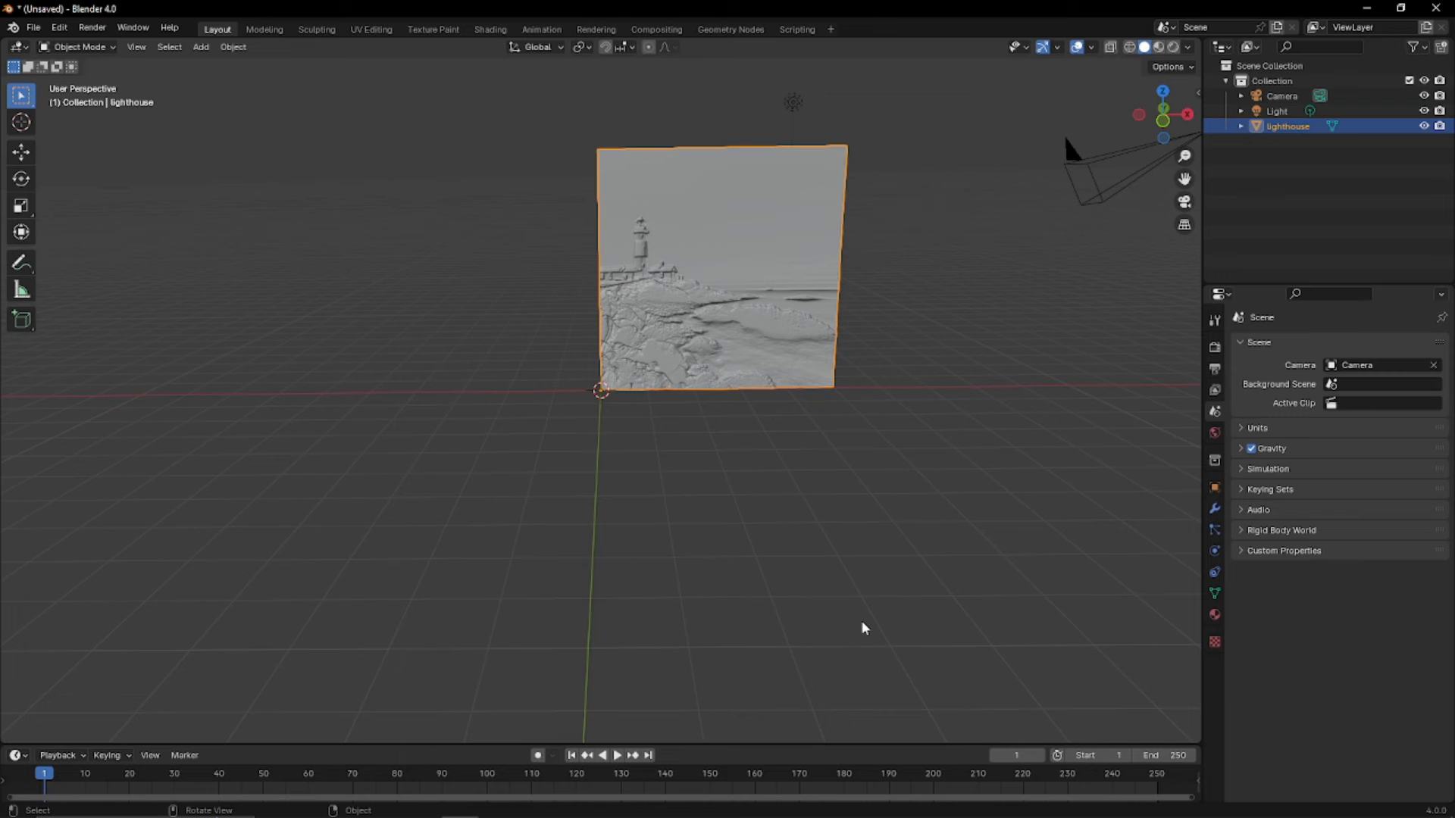
Bring up PrusaSlicer with its empty print bed and close Blender without saving the scene.
{"action": "mouse_move", "coordinate": [868, 814]}
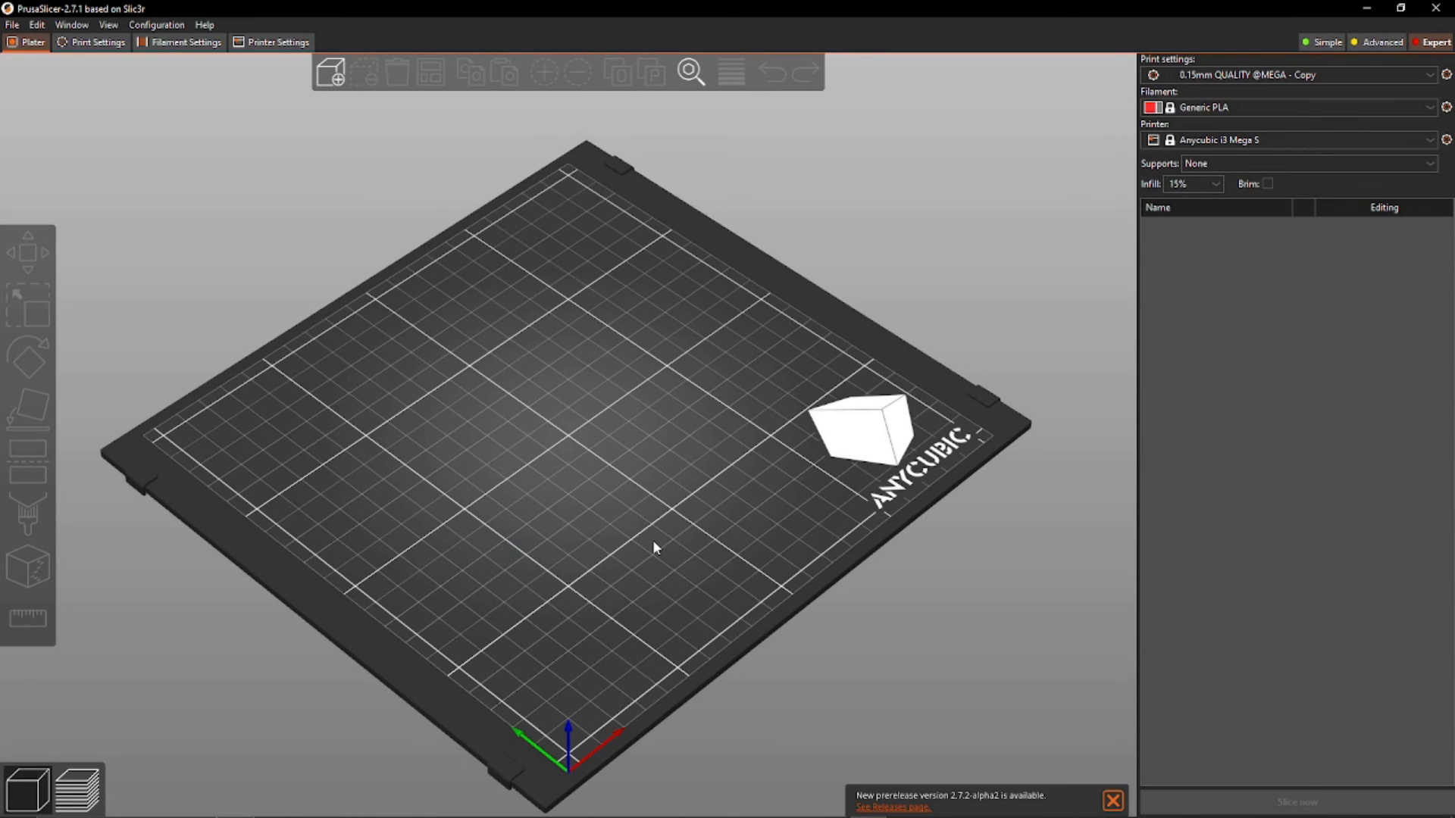
{"action": "left_click_drag", "start_coordinate": [653, 541], "coordinate": [612, 542]}
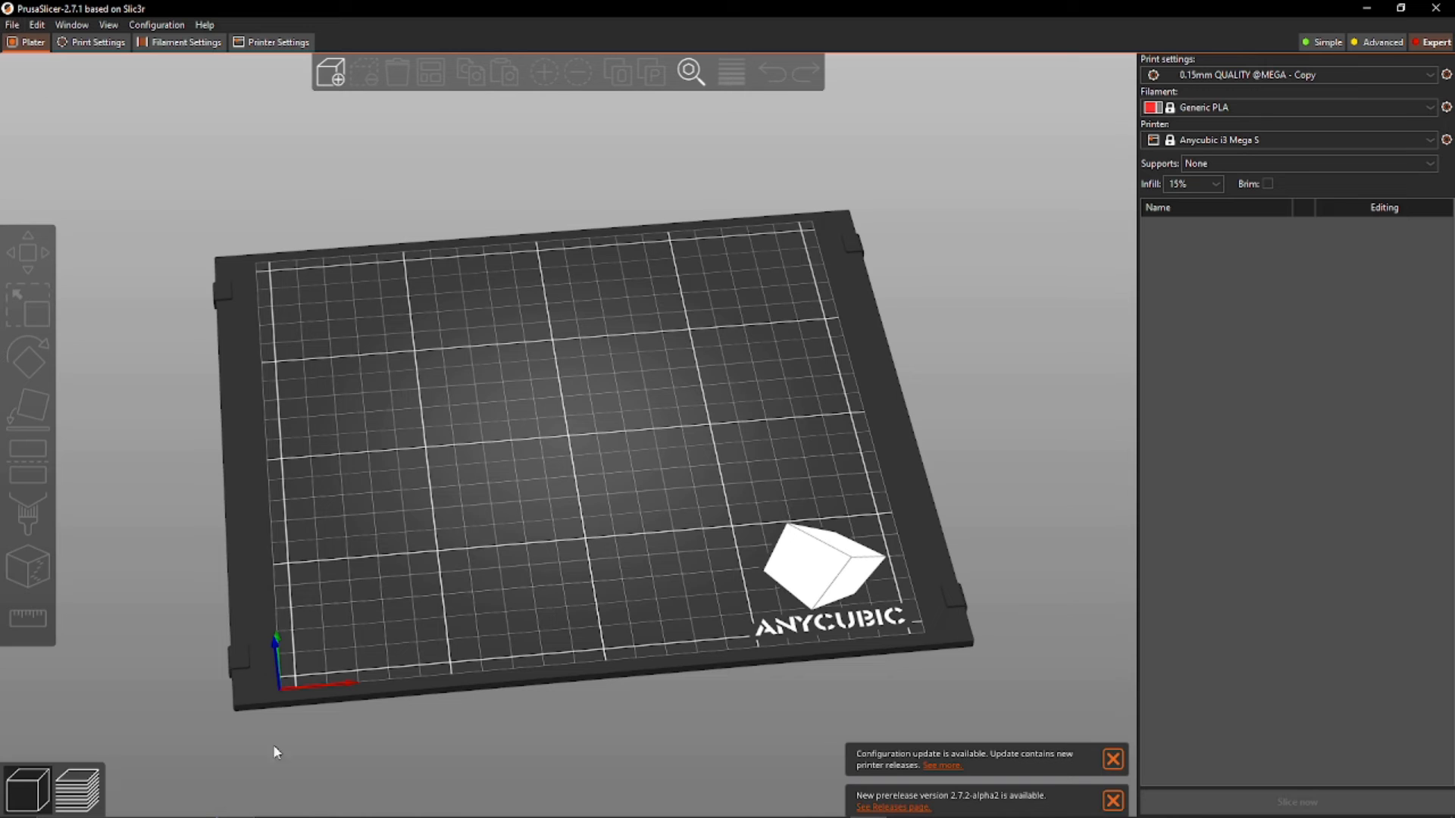
{"action": "mouse_move", "coordinate": [303, 816]}
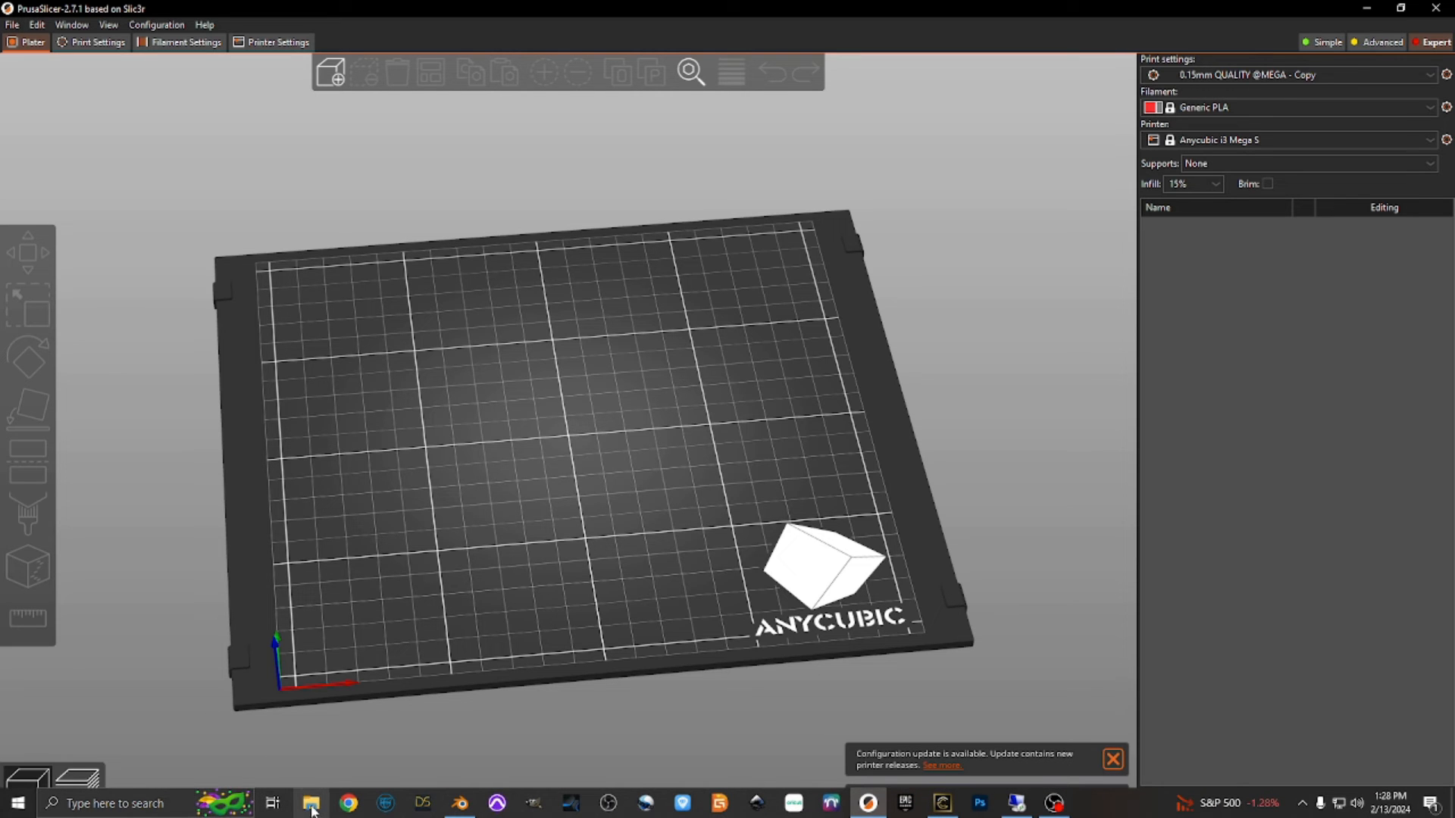
{"action": "left_click", "coordinate": [1372, 8]}
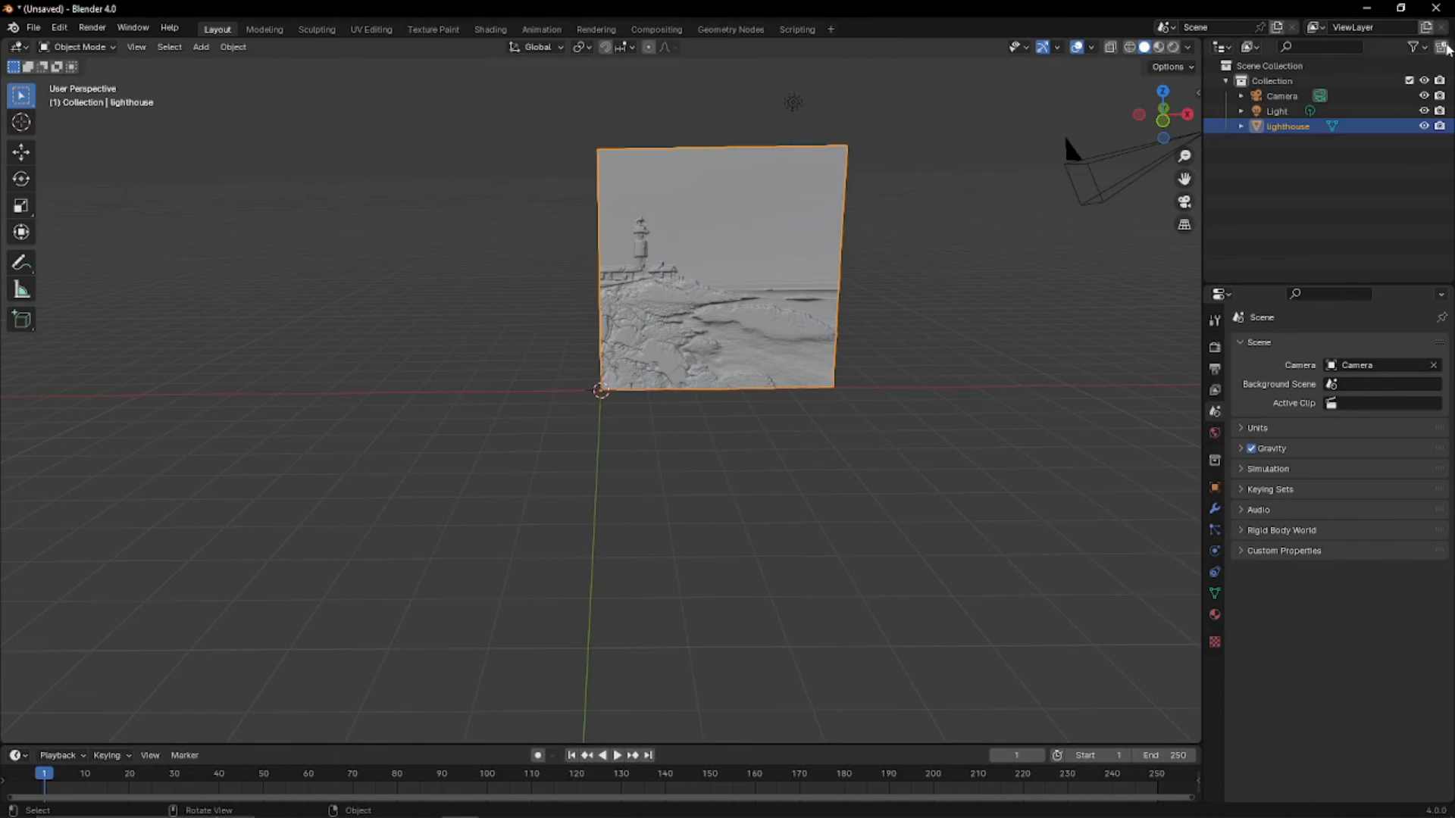
{"action": "left_click", "coordinate": [1437, 9]}
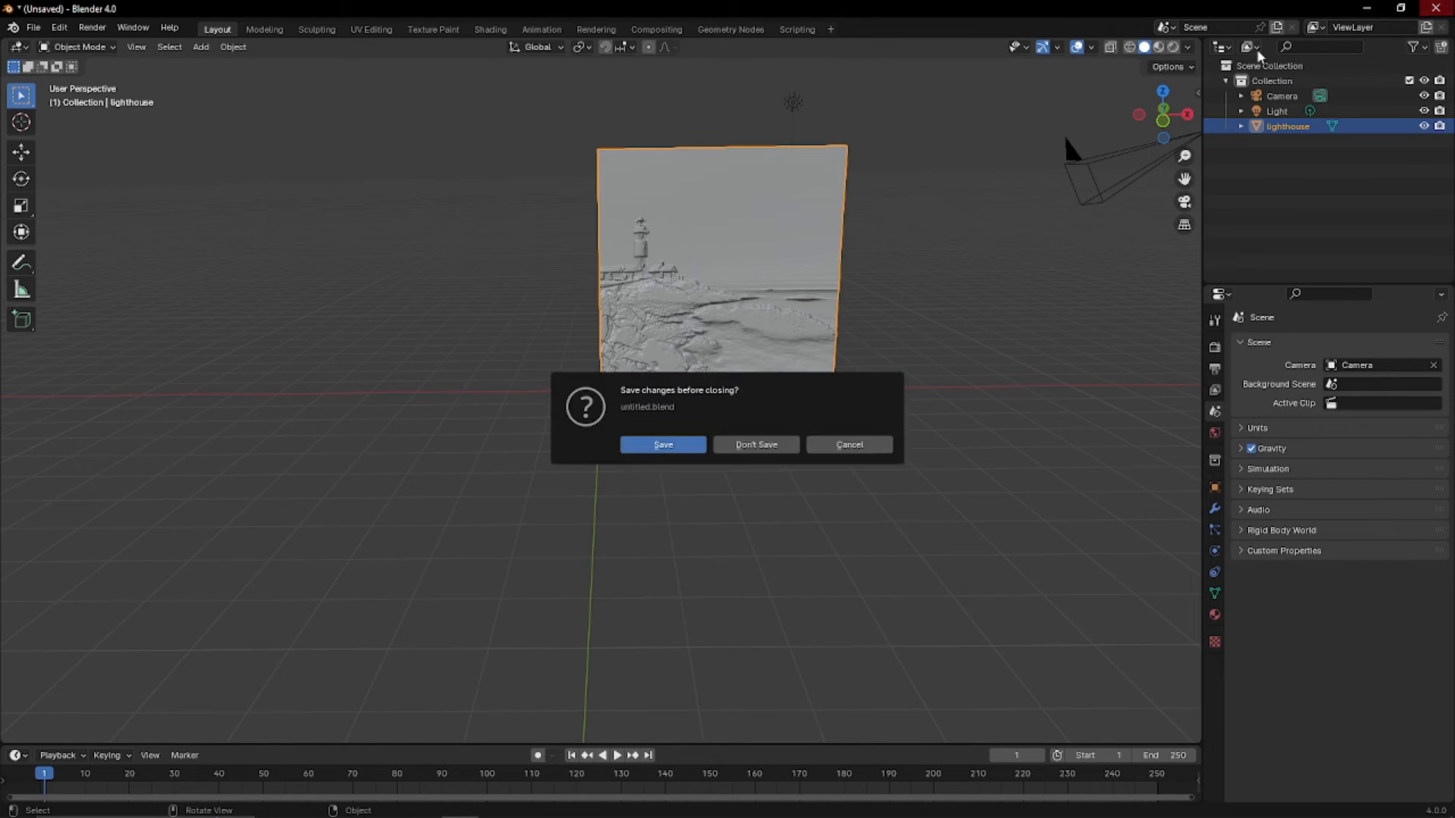
{"action": "left_click", "coordinate": [740, 448]}
Load the lighthouse STL from the Desktop's obj folder into PrusaSlicer and accept recalculating its dimensions from inches.
{"action": "left_click", "coordinate": [259, 250]}
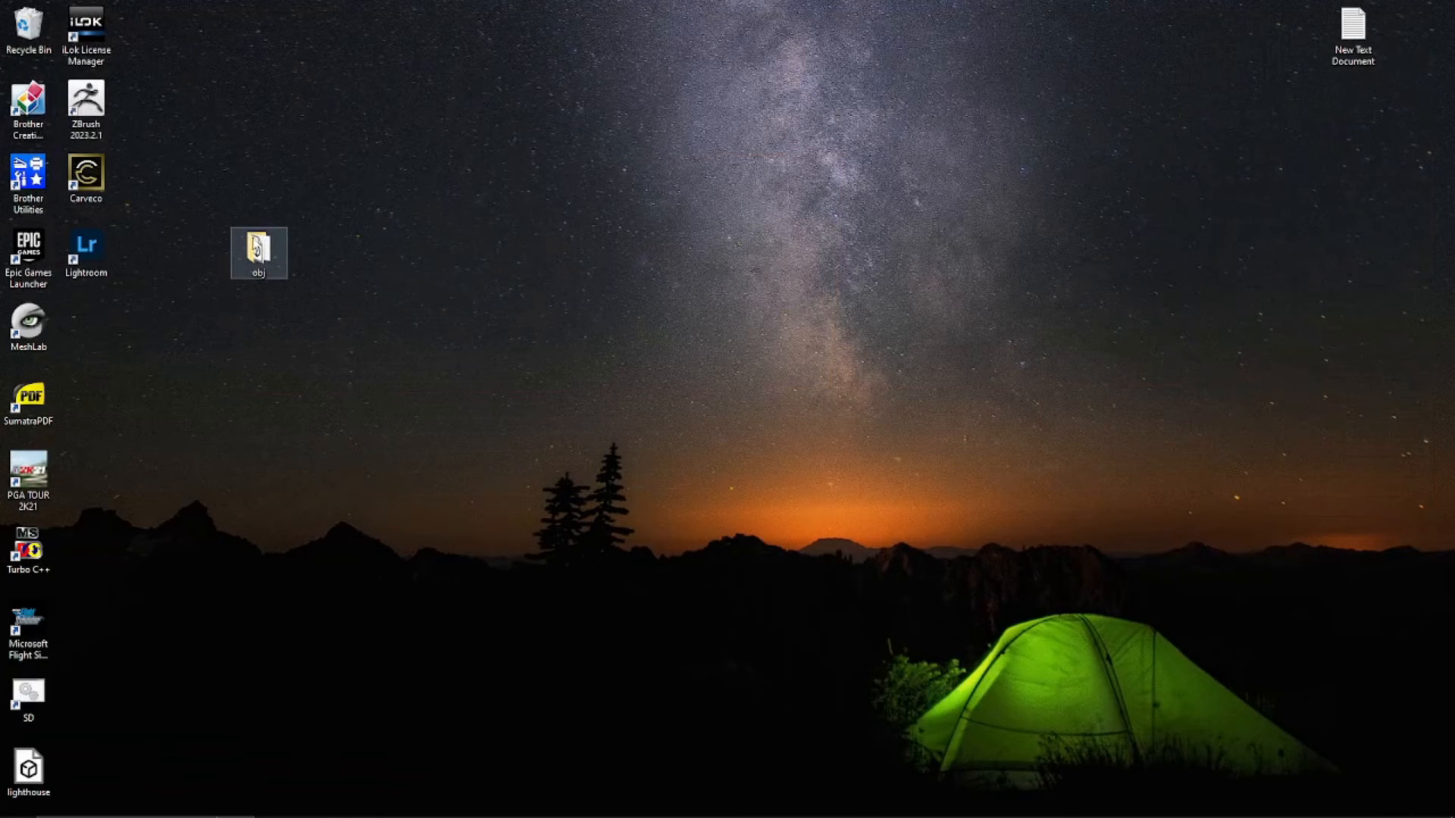
{"action": "double_click", "coordinate": [258, 250]}
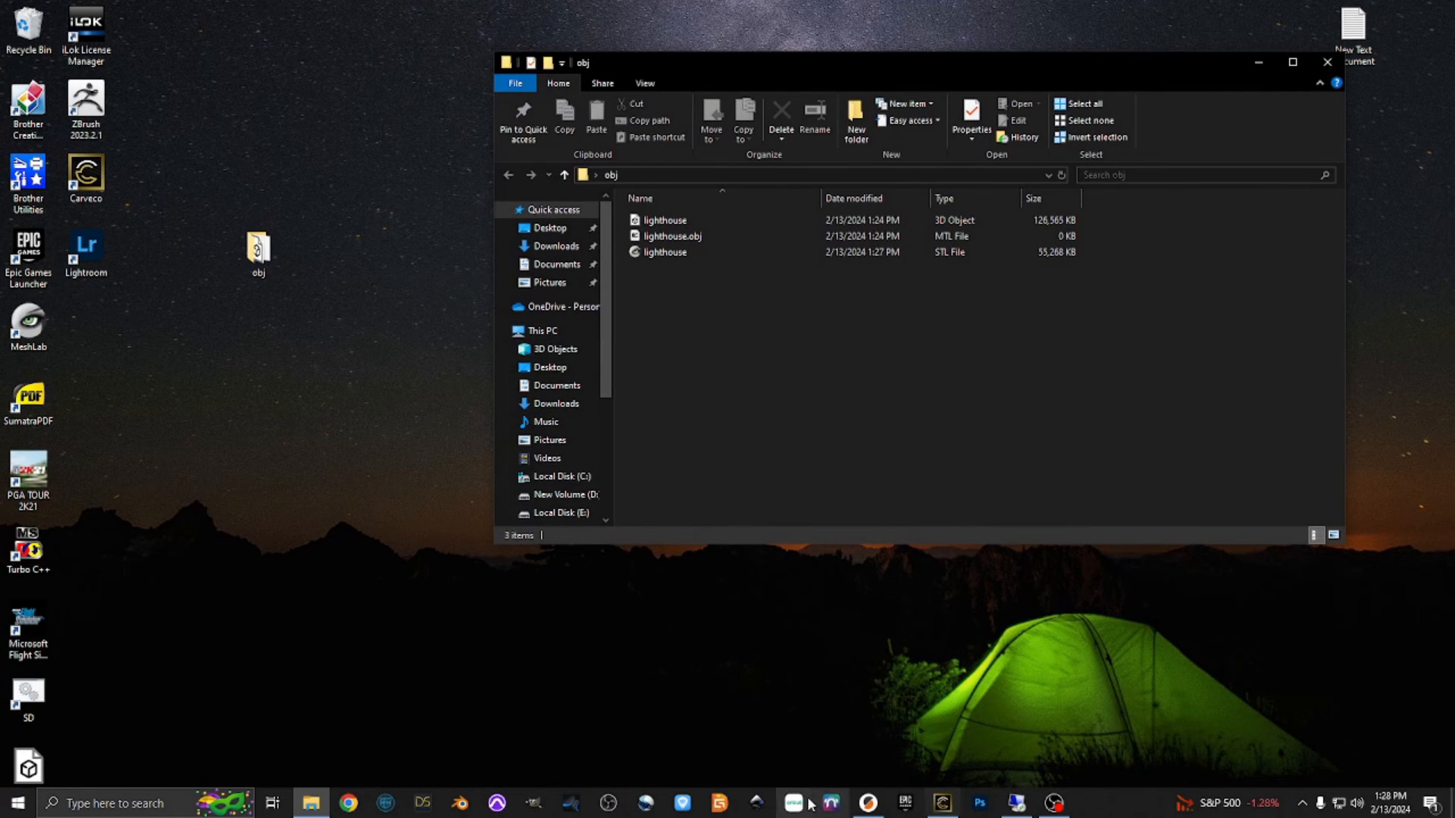
{"action": "left_click", "coordinate": [869, 803]}
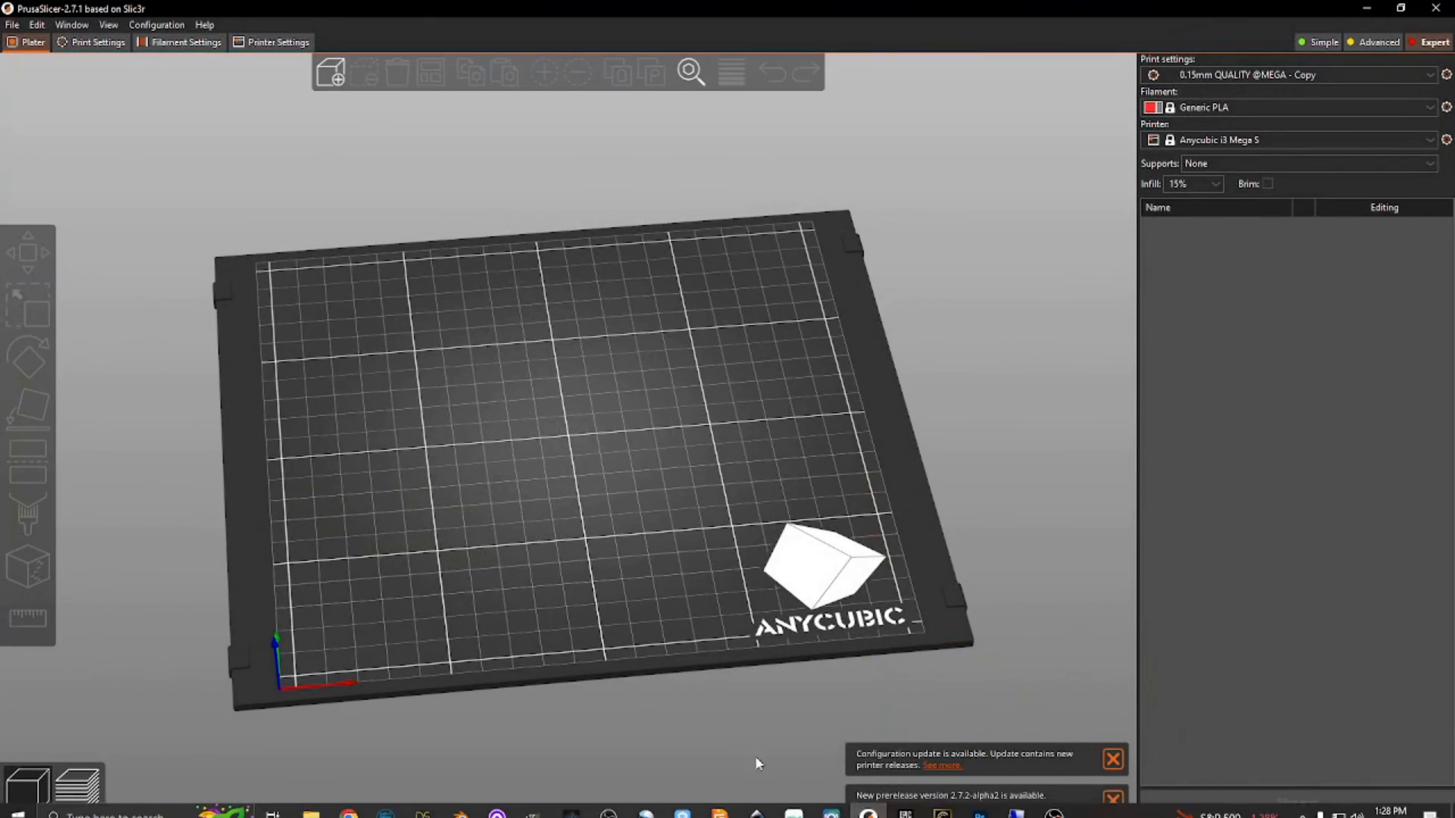
{"action": "left_click", "coordinate": [312, 803]}
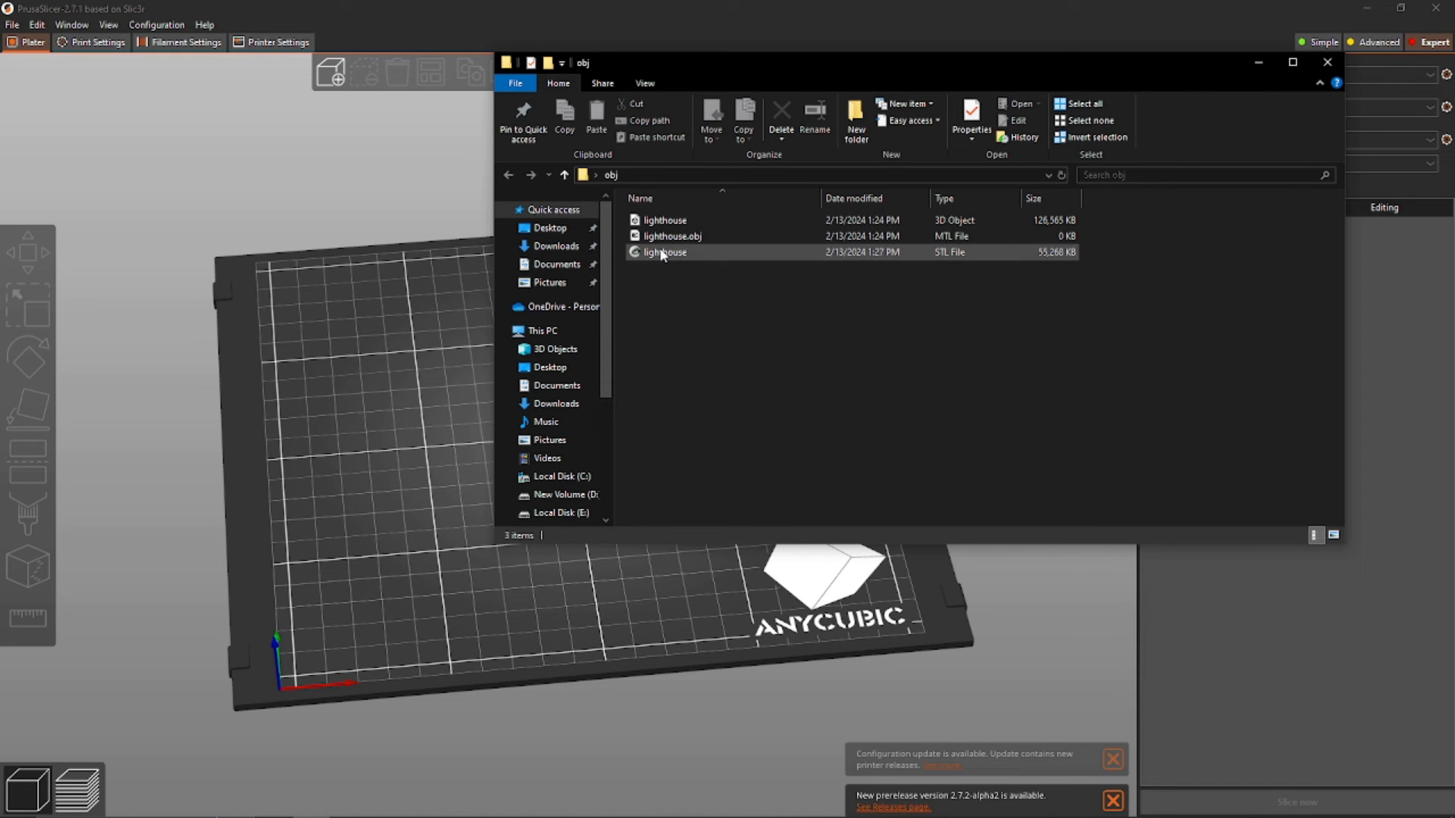
{"action": "left_click_drag", "start_coordinate": [662, 253], "coordinate": [454, 426]}
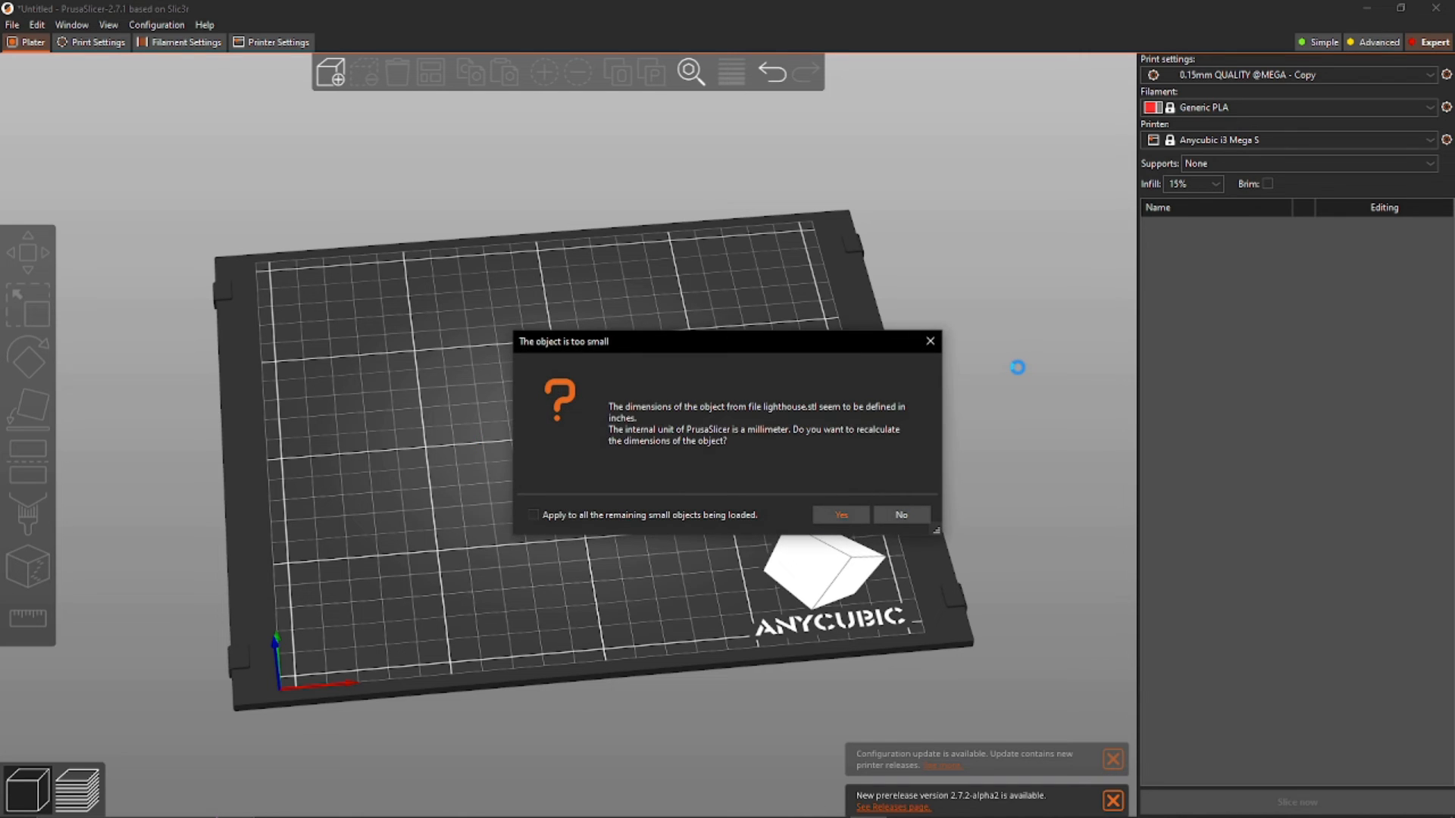
{"action": "left_click", "coordinate": [826, 519]}
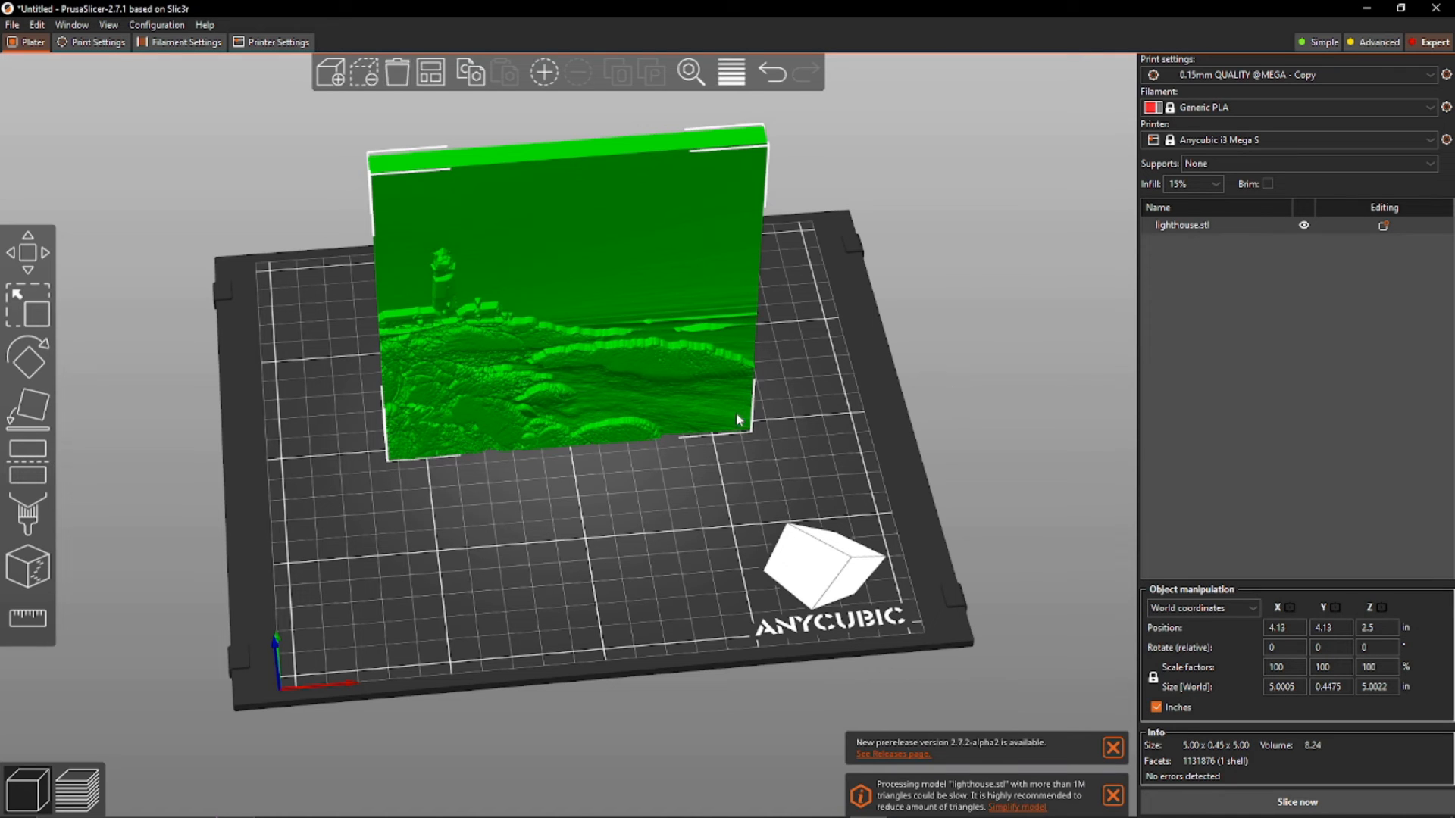
Move the upright relief towards the front of the print bed, to about Y 2.67 in.
{"action": "left_click_drag", "start_coordinate": [682, 415], "coordinate": [633, 521]}
{"action": "middle_click_drag", "start_coordinate": [343, 514], "coordinate": [378, 519]}
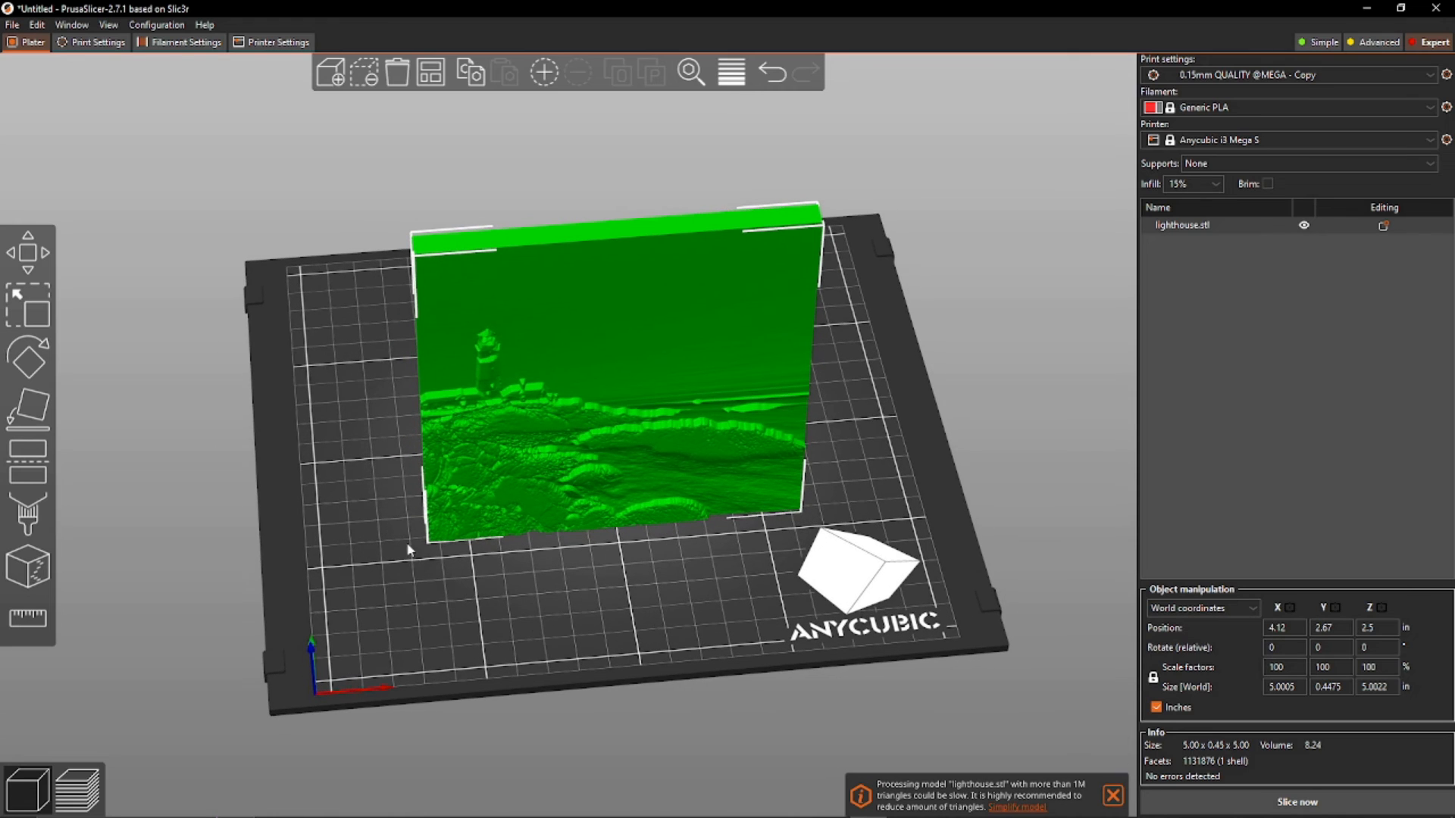
{"action": "mouse_move", "coordinate": [583, 594]}
{"action": "left_mouse_down"}
{"action": "mouse_move", "coordinate": [661, 577]}
{"action": "mouse_move", "coordinate": [602, 588]}
{"action": "mouse_move", "coordinate": [721, 588]}
{"action": "mouse_move", "coordinate": [672, 594]}
{"action": "mouse_move", "coordinate": [685, 601]}
{"action": "mouse_move", "coordinate": [674, 614]}
{"action": "mouse_move", "coordinate": [631, 596]}
{"action": "mouse_move", "coordinate": [646, 599]}
{"action": "mouse_move", "coordinate": [558, 617]}
{"action": "mouse_move", "coordinate": [556, 599]}
{"action": "left_mouse_up"}
{"action": "left_click_drag", "start_coordinate": [571, 594], "coordinate": [577, 590]}
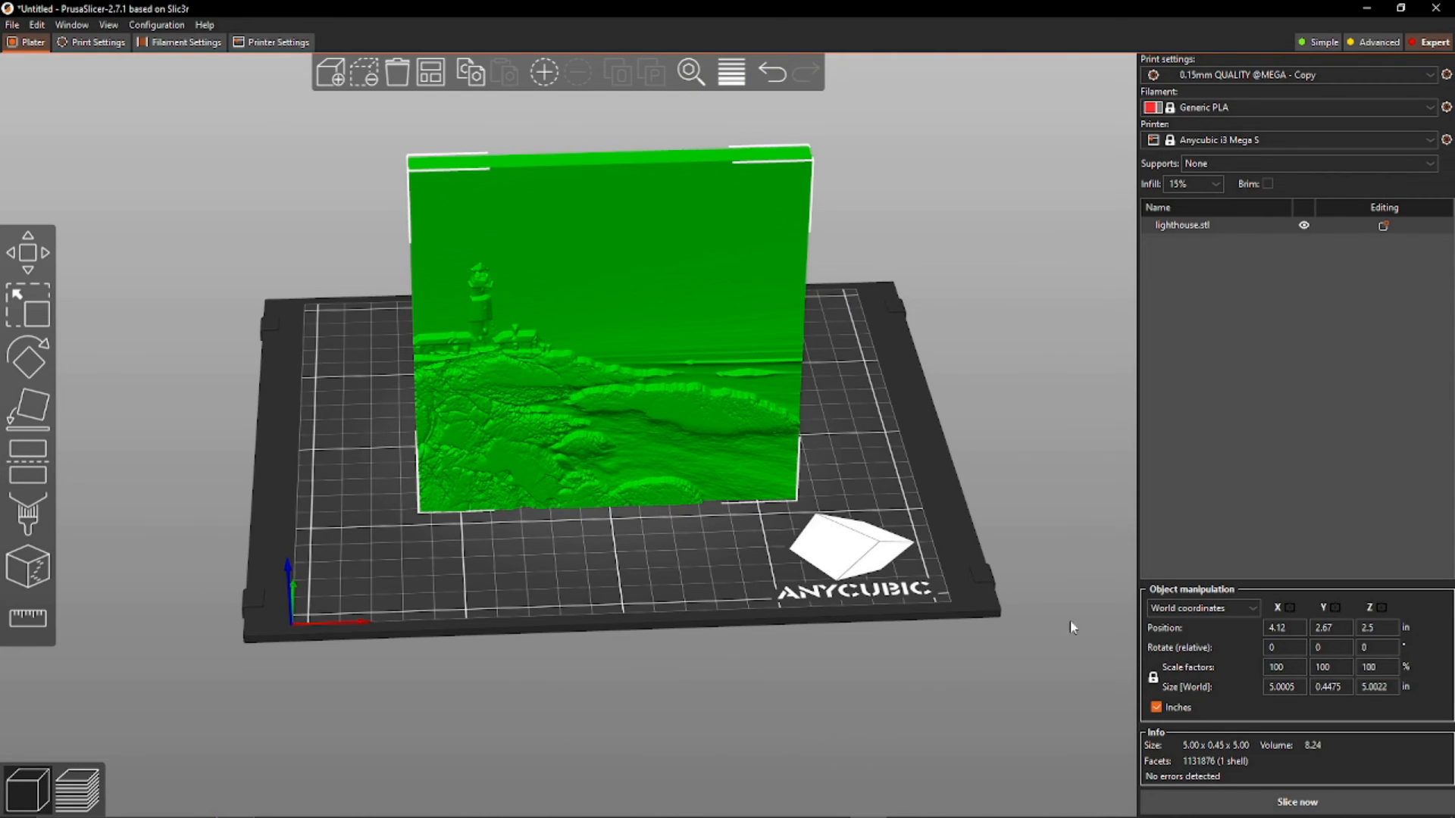
Rotate the relief by -90° about the X axis so that it lies flat on its back.
{"action": "left_click", "coordinate": [1282, 648]}
{"action": "double_click", "coordinate": [1276, 645]}
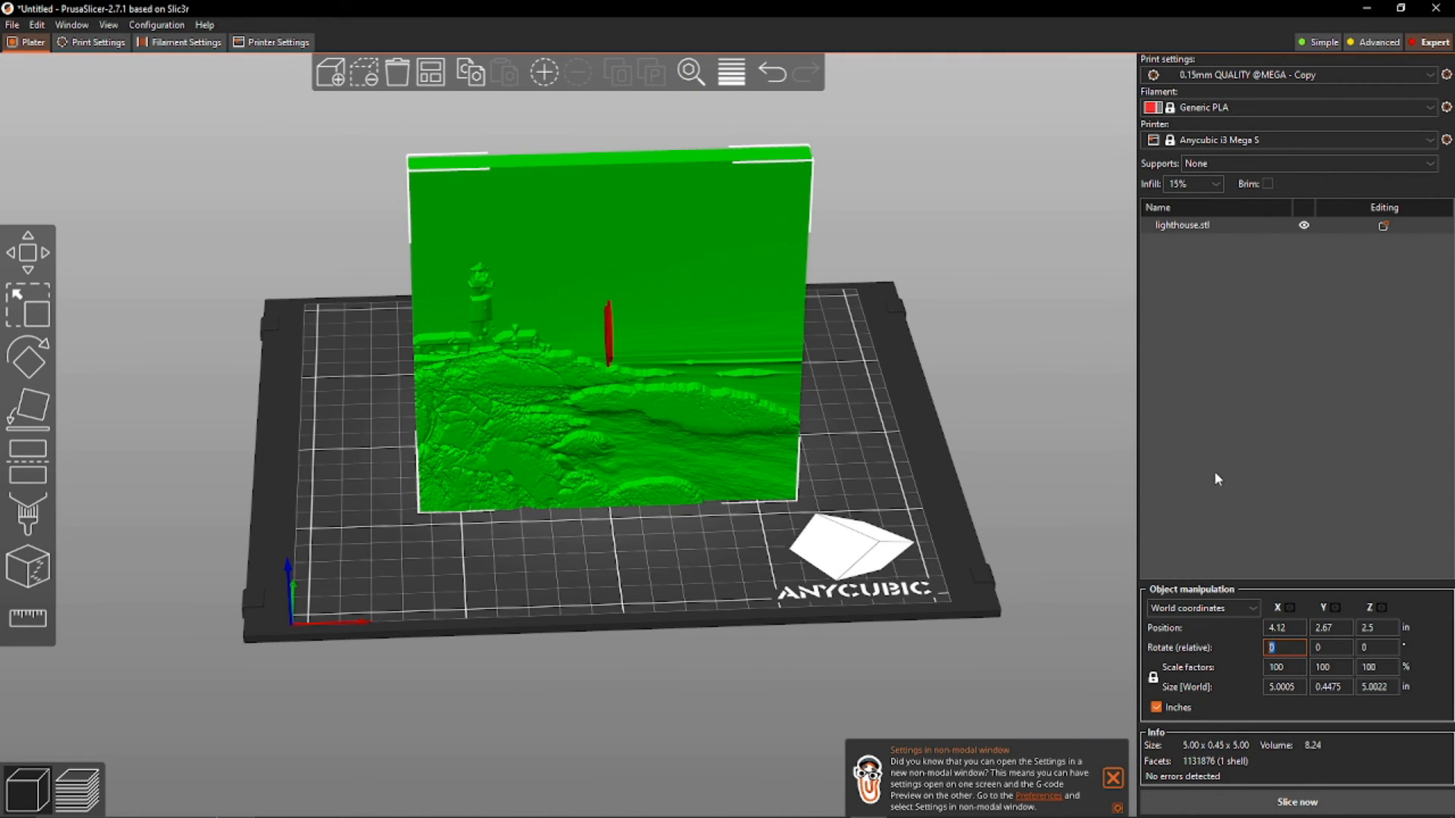
{"action": "type", "text": "-9"}
{"action": "key", "text": "Return"}
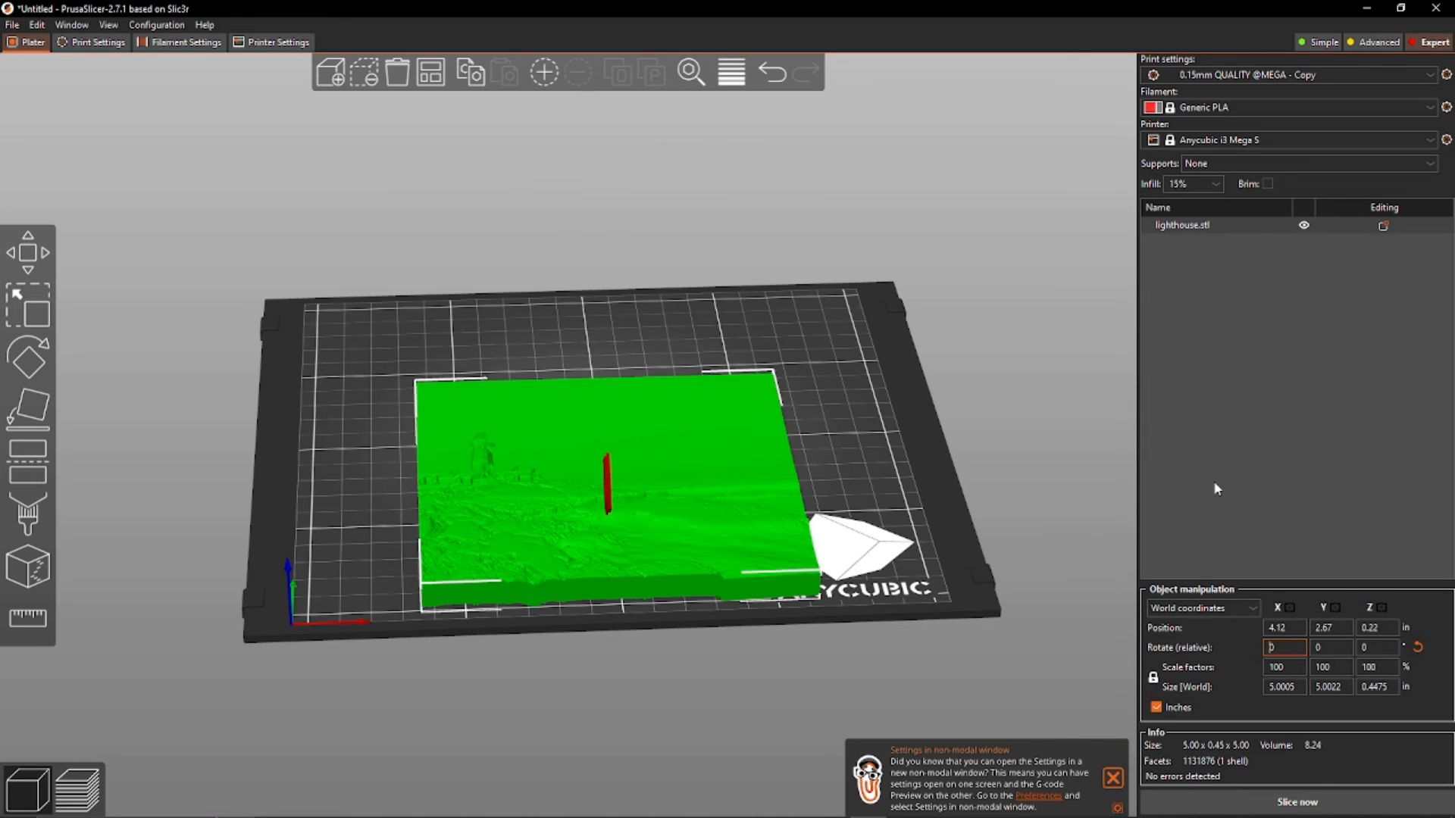
Cut the relief with a horizontal plane at Z 0.19 in, keeping only the upper part, Object A, placed on its cut face.
{"action": "right_click_drag", "start_coordinate": [513, 679], "coordinate": [485, 604]}
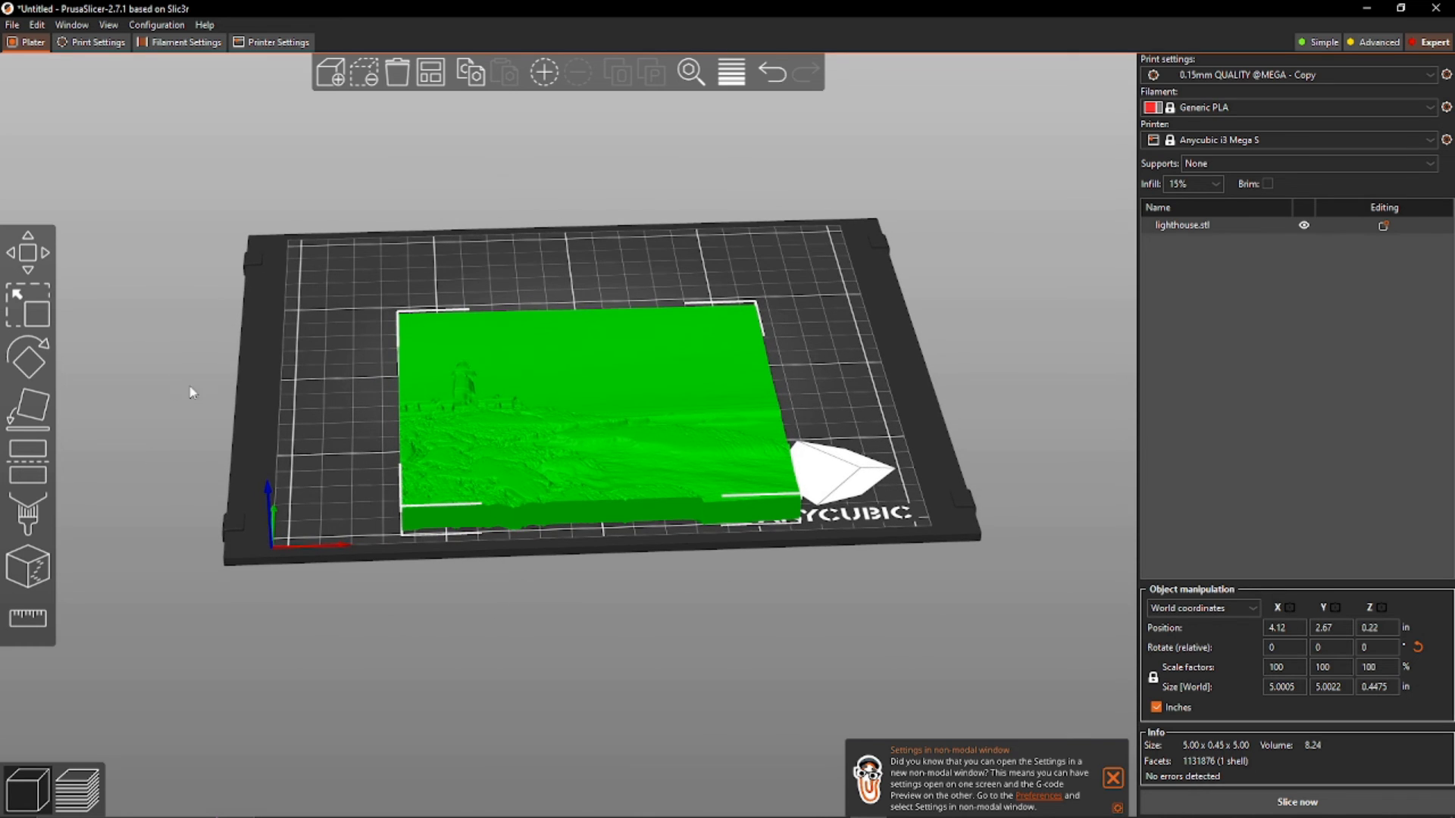
{"action": "left_click_drag", "start_coordinate": [192, 393], "coordinate": [175, 366]}
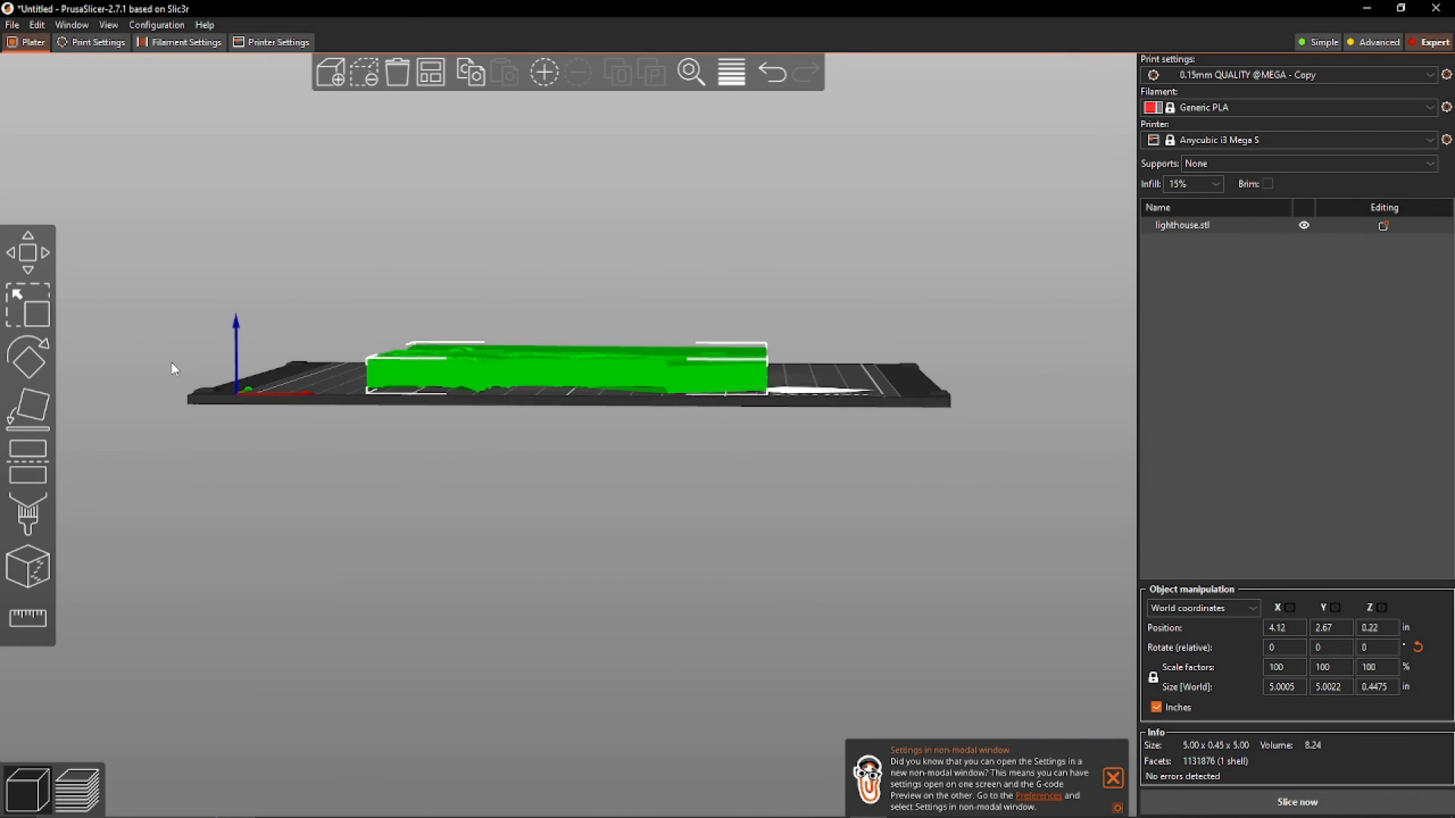
{"action": "left_click", "coordinate": [27, 463]}
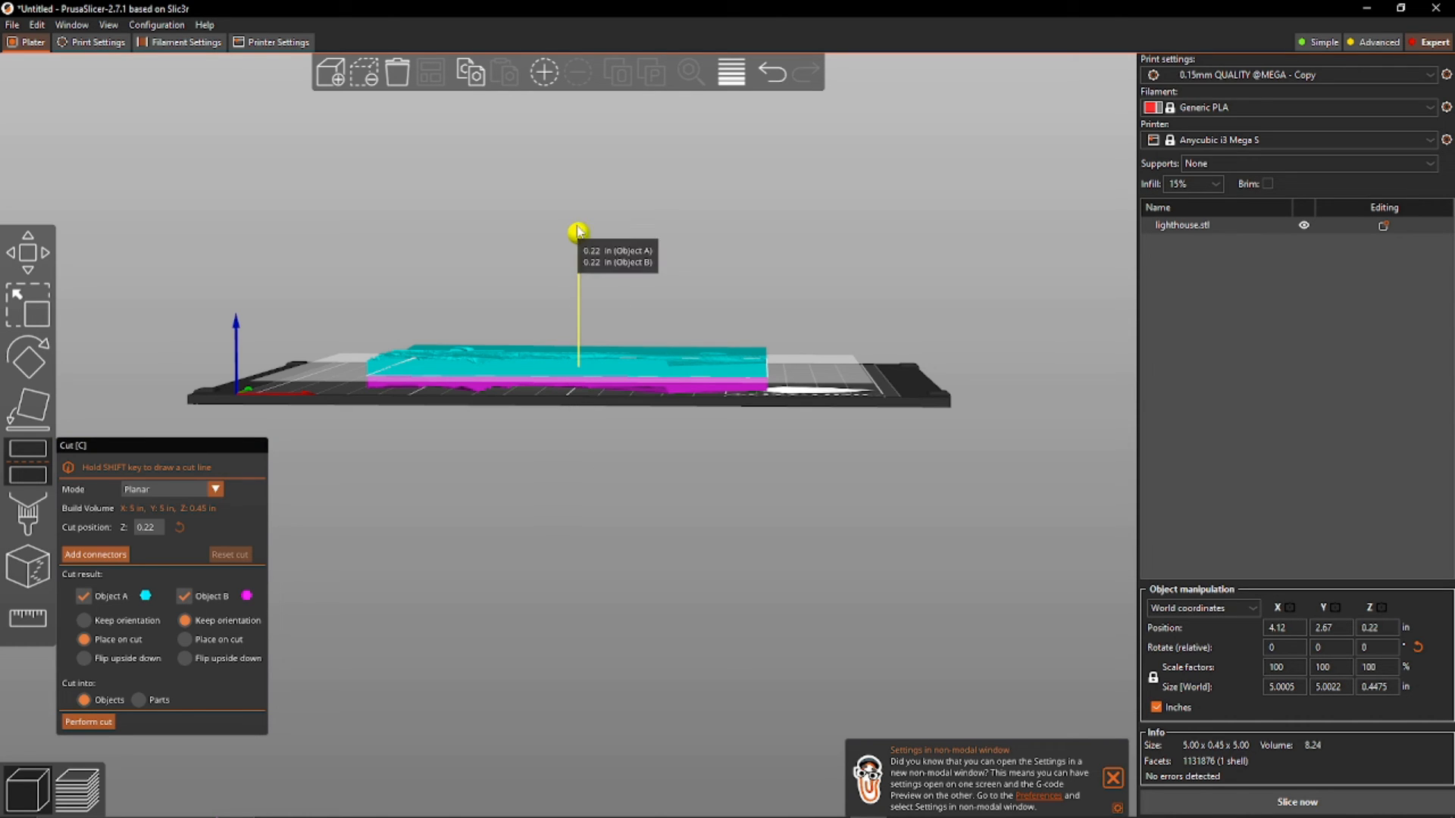
{"action": "left_click_drag", "start_coordinate": [578, 235], "coordinate": [578, 237]}
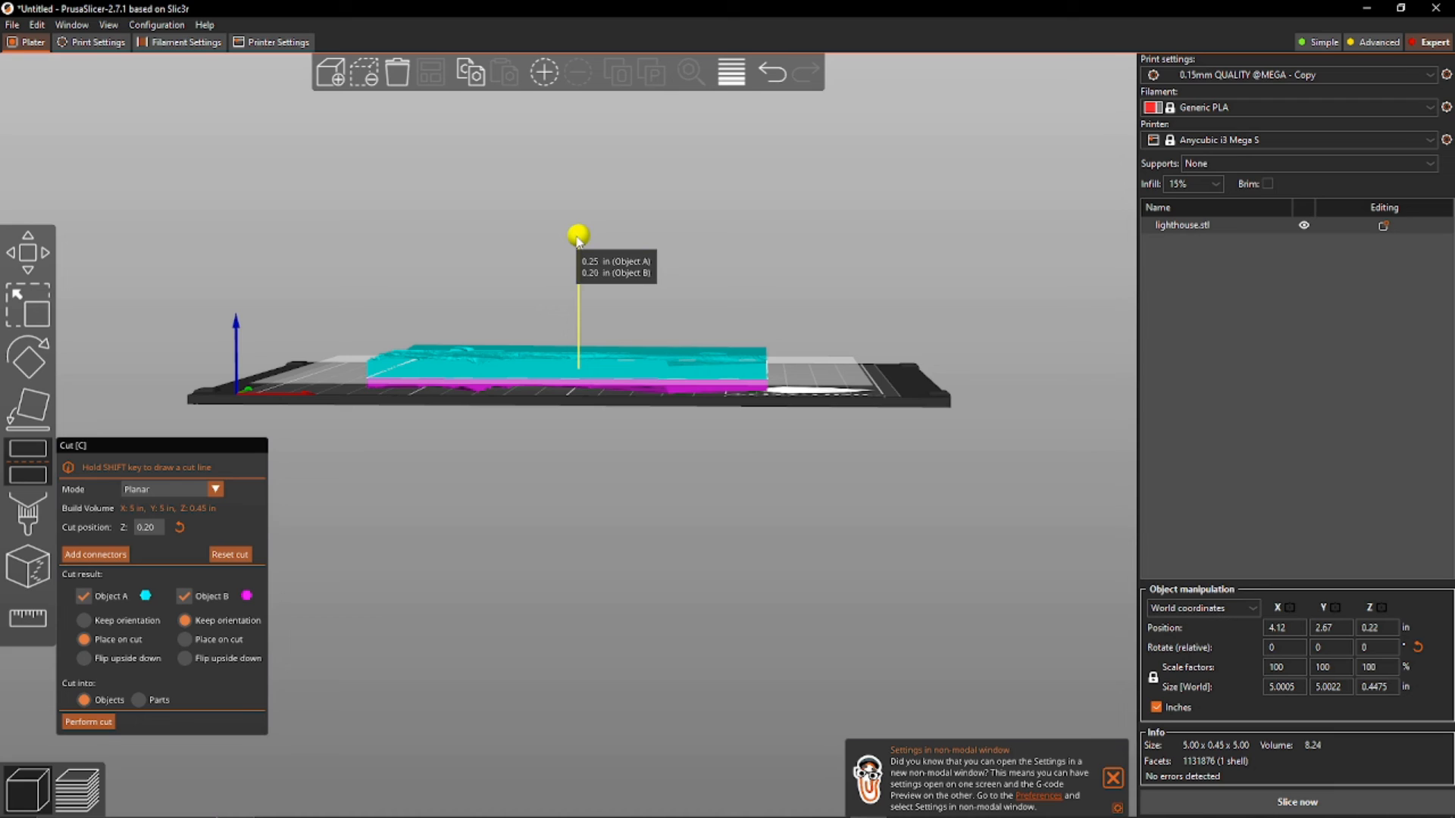
{"action": "left_click_drag", "start_coordinate": [578, 237], "coordinate": [578, 238]}
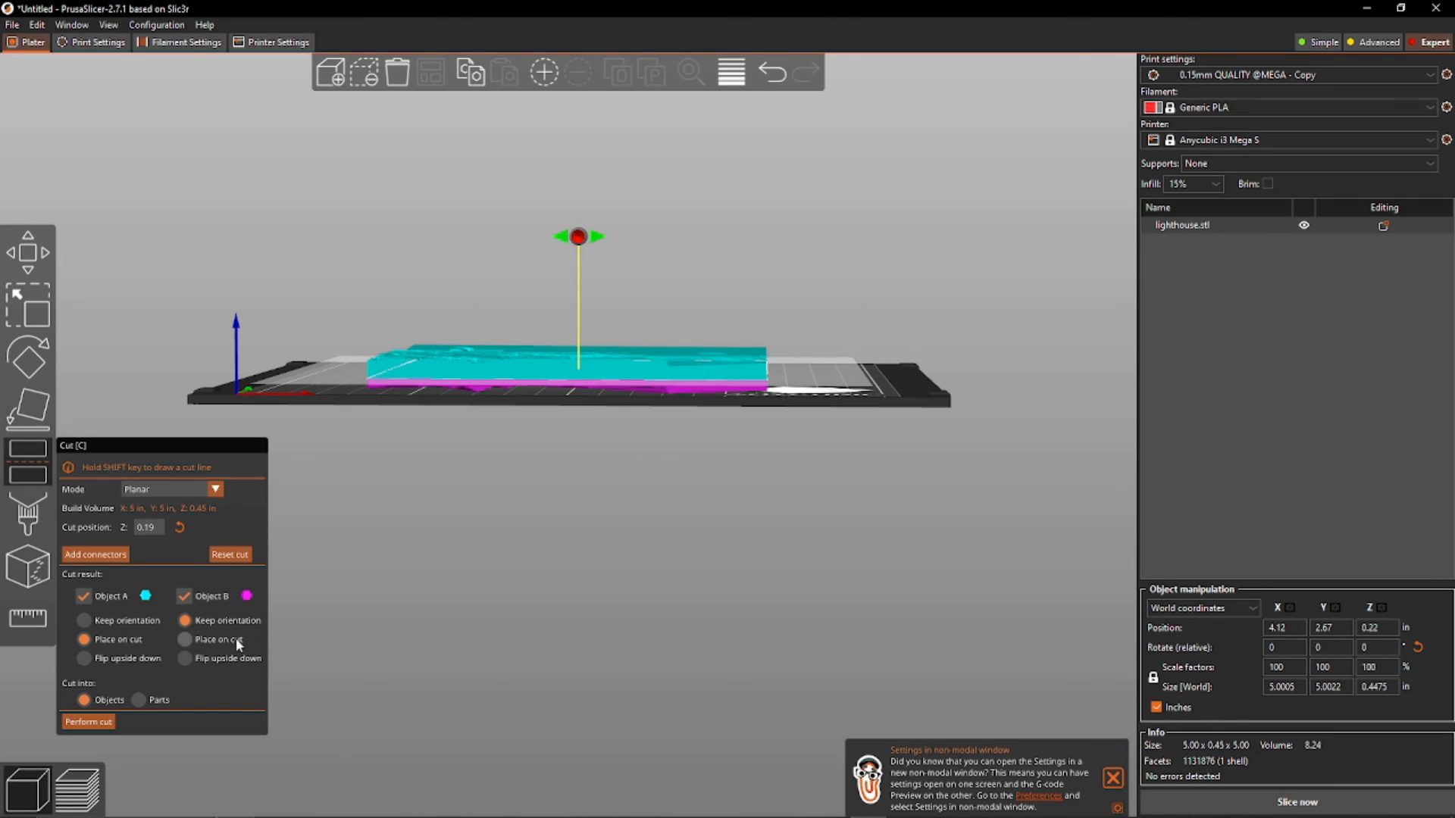
{"action": "left_click", "coordinate": [184, 598]}
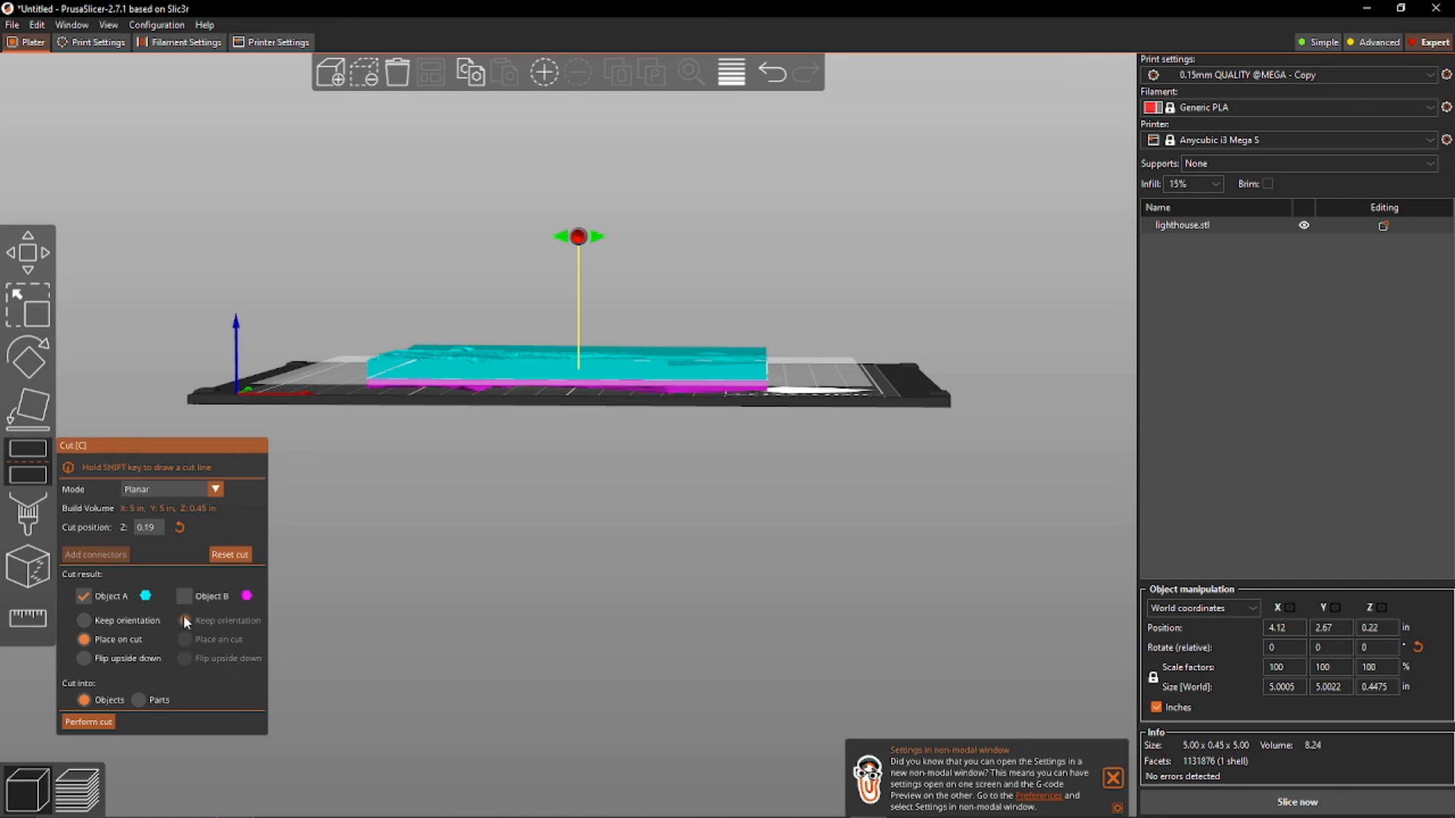
{"action": "left_click", "coordinate": [89, 722]}
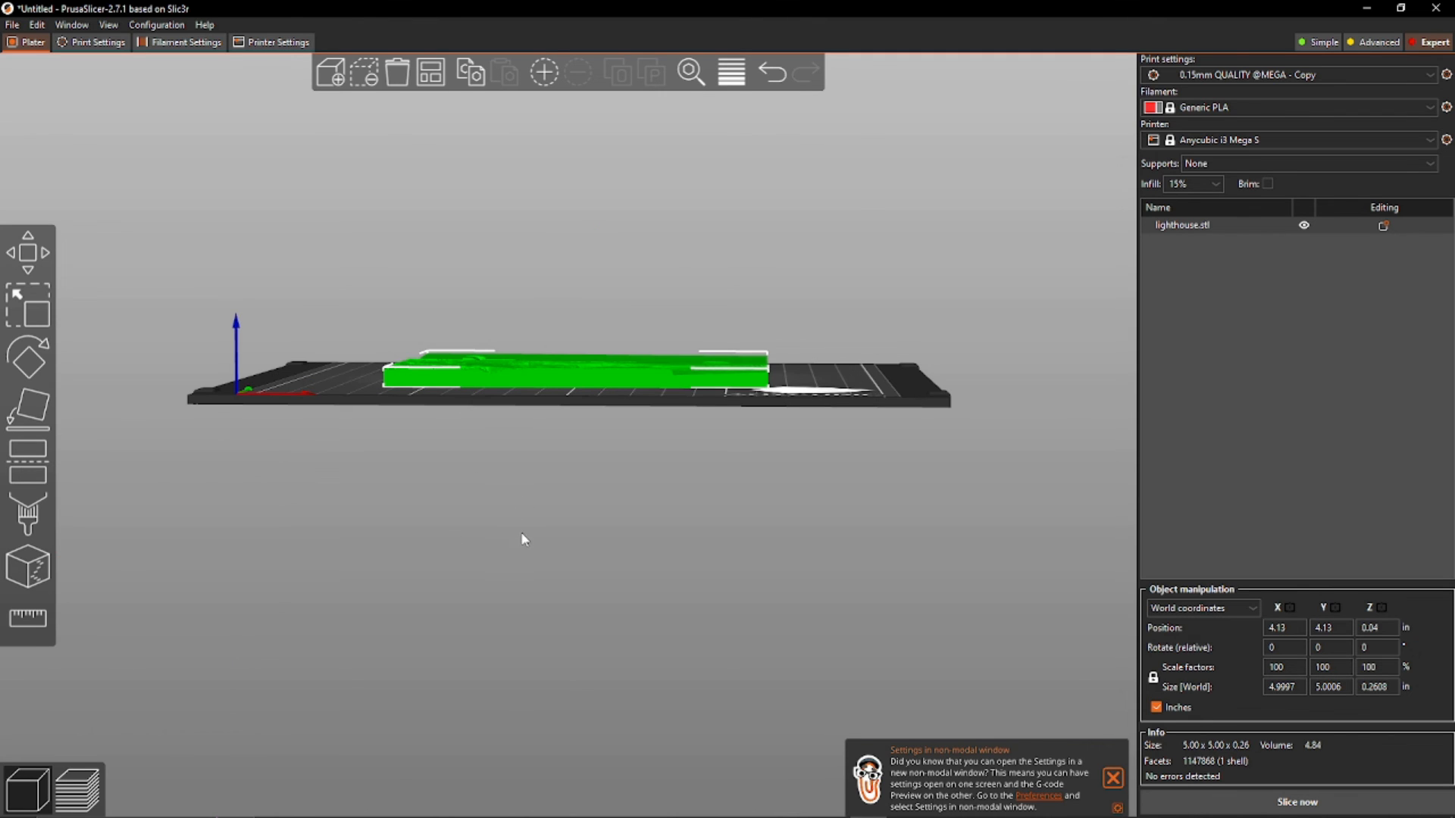
Inspect the trimmed lighthouse relief on the print bed from above and from an oblique front view.
{"action": "left_click_drag", "start_coordinate": [519, 534], "coordinate": [542, 646]}
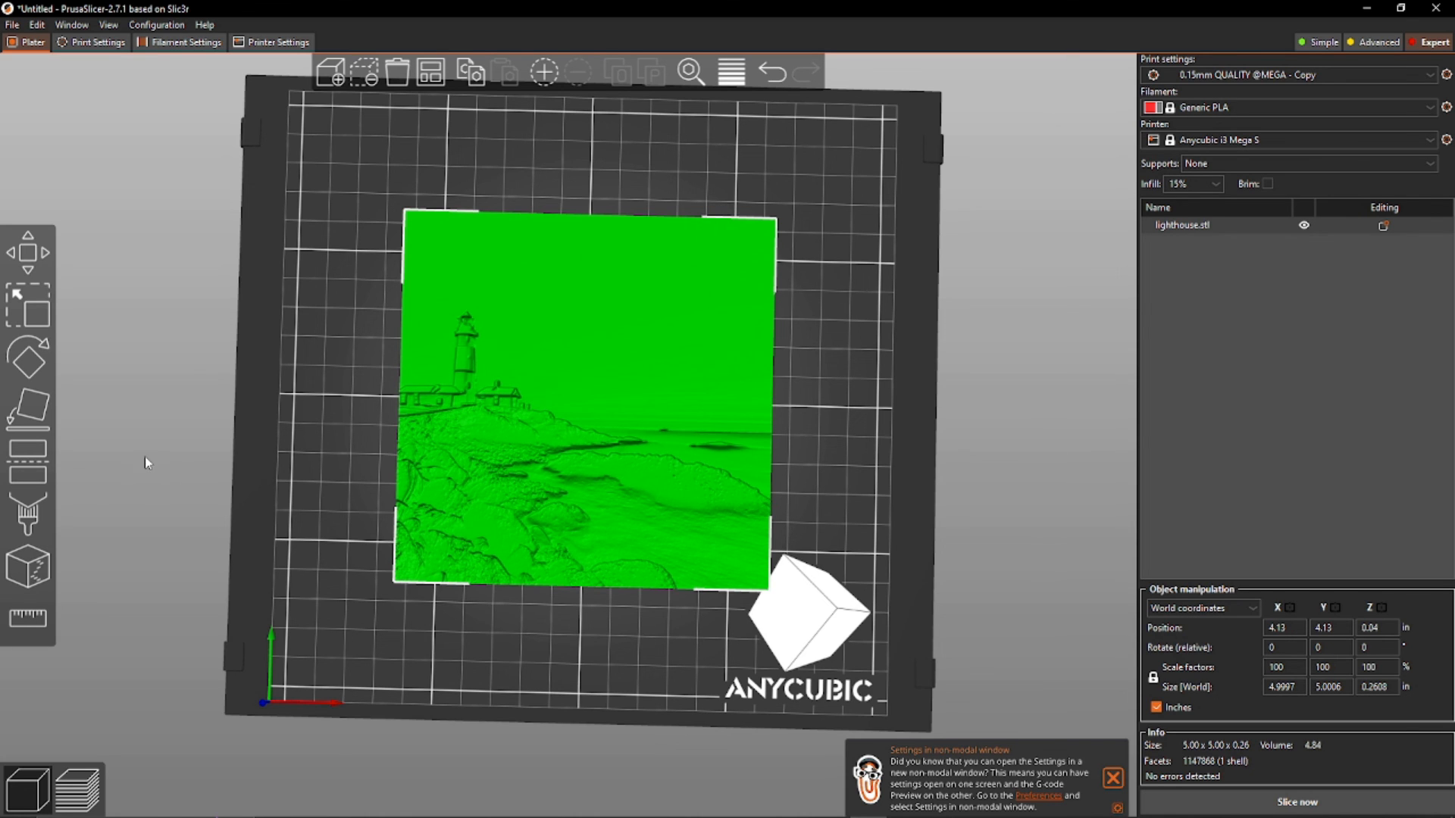
{"action": "mouse_move", "coordinate": [144, 456]}
{"action": "left_mouse_down"}
{"action": "mouse_move", "coordinate": [220, 396]}
{"action": "mouse_move", "coordinate": [142, 453]}
{"action": "mouse_move", "coordinate": [149, 471]}
{"action": "mouse_move", "coordinate": [161, 439]}
{"action": "mouse_move", "coordinate": [140, 435]}
{"action": "mouse_move", "coordinate": [143, 405]}
{"action": "mouse_move", "coordinate": [142, 470]}
{"action": "left_mouse_up"}
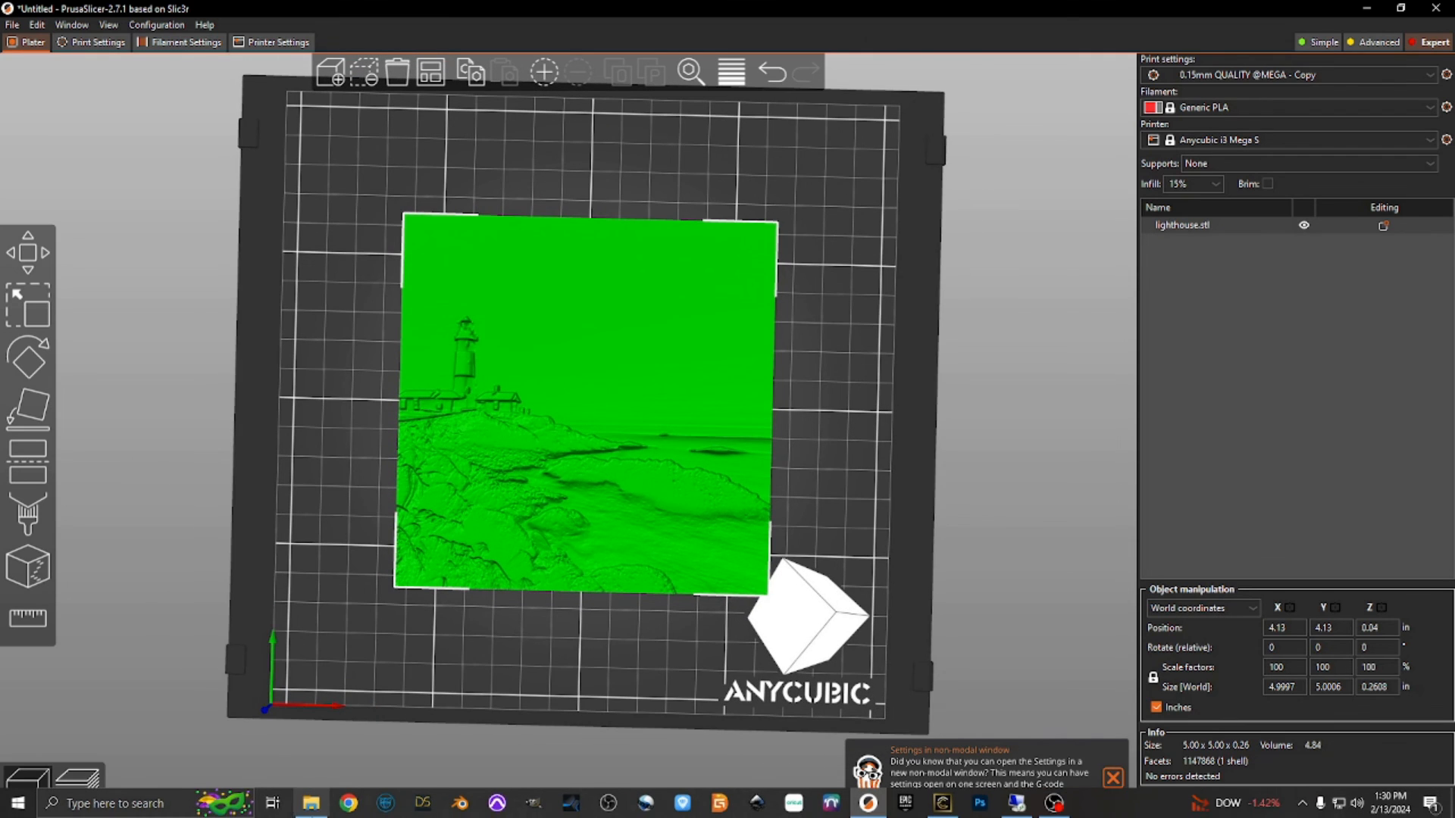
{"action": "left_click", "coordinate": [315, 806]}
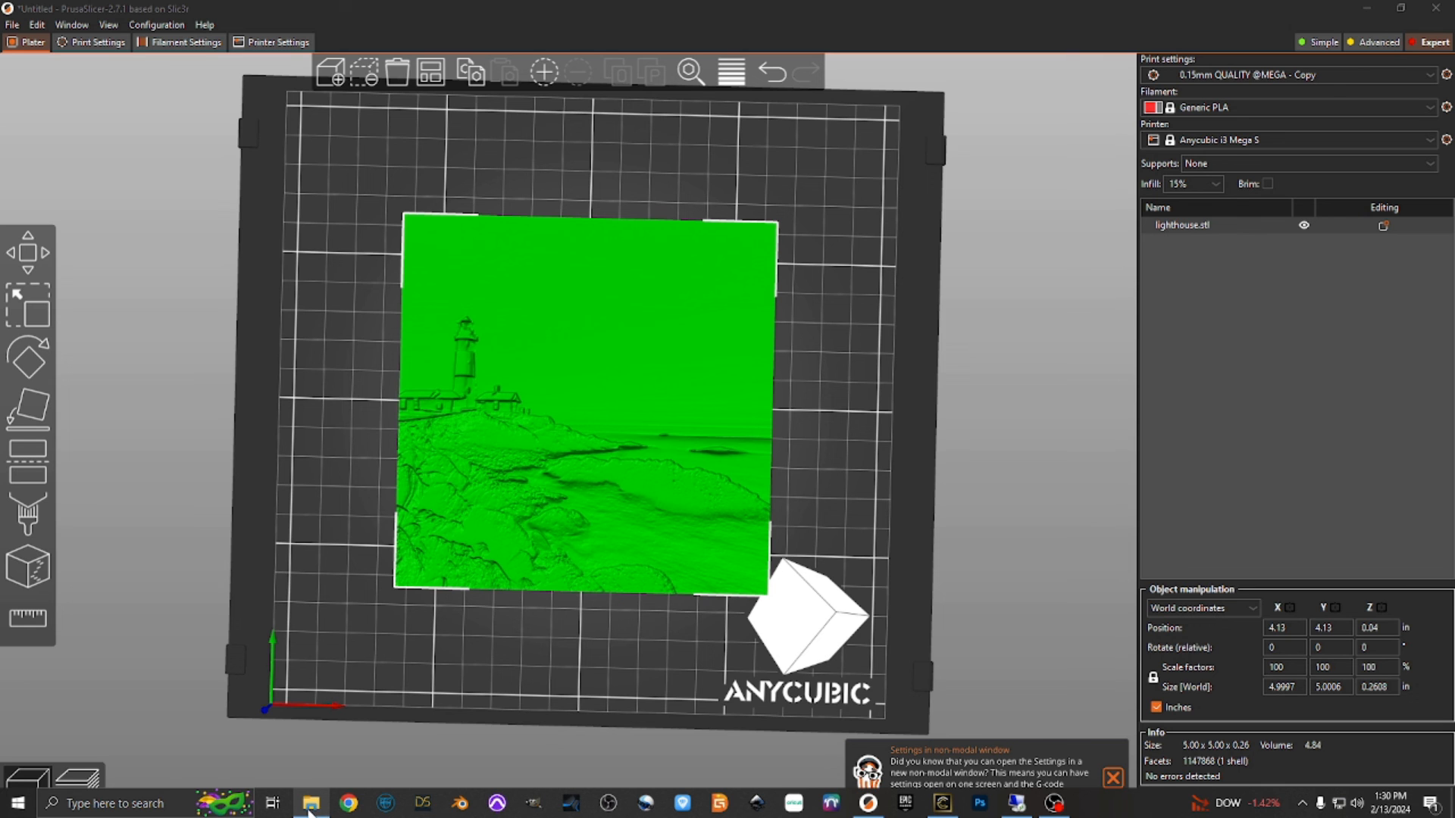
{"action": "left_click_drag", "start_coordinate": [958, 339], "coordinate": [963, 293]}
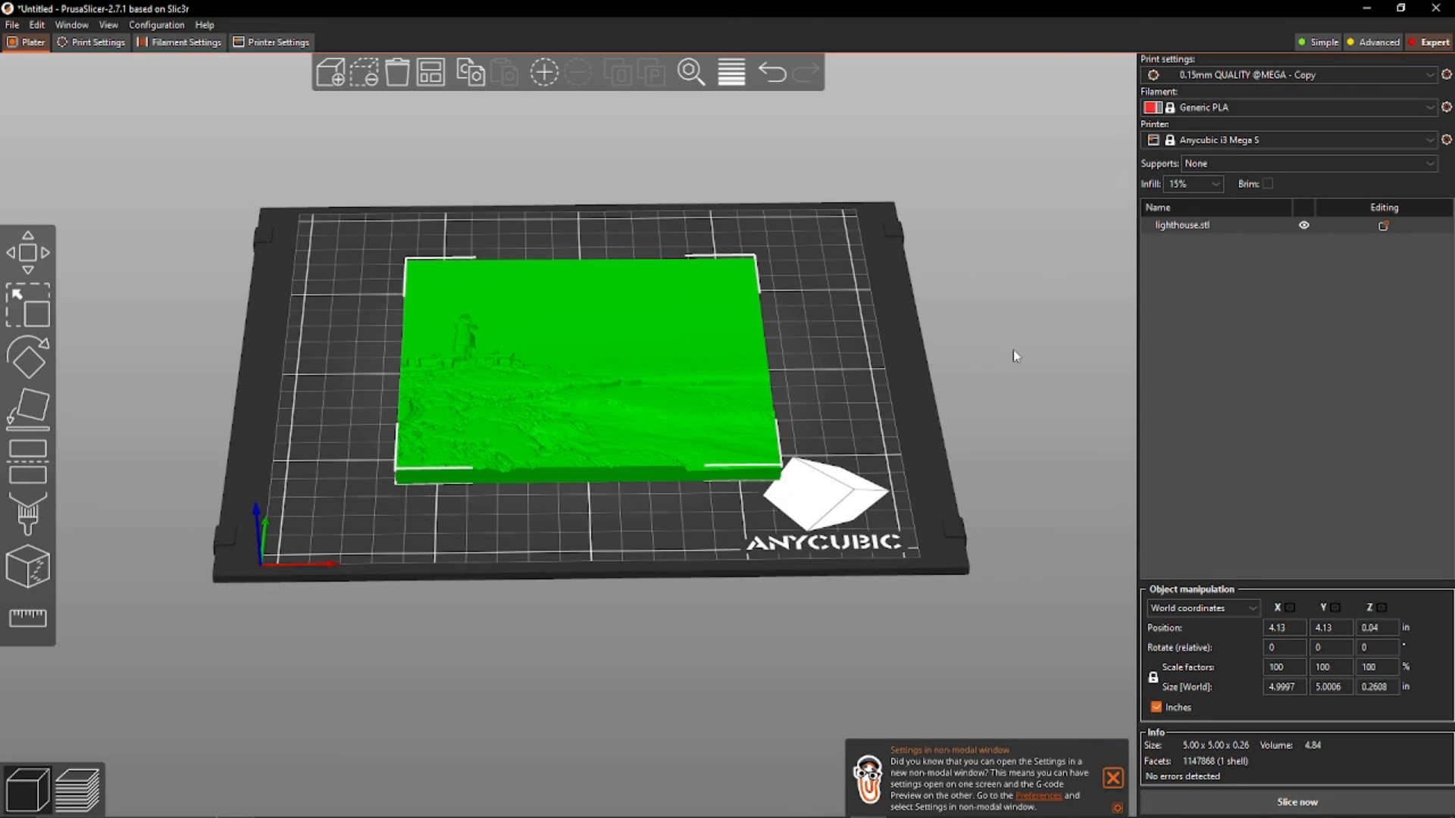